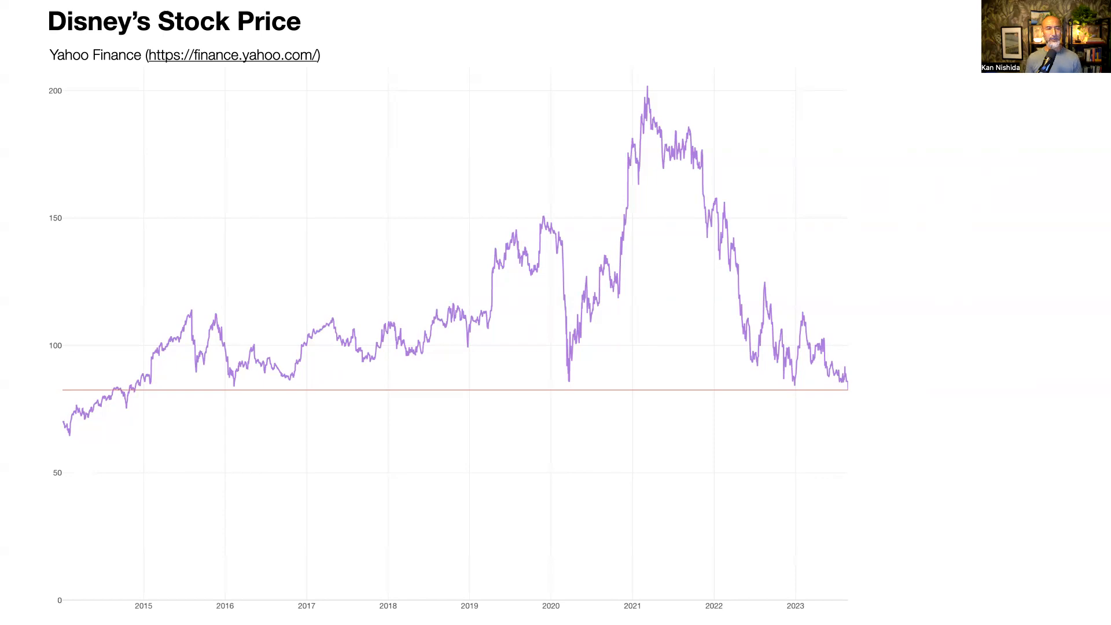
Step: Leave the slideshow, switch to Exploratory, and start a new Stock Price data import from the cloud app sources
{"action": "key", "text": "Escape"}
{"action": "key", "text": "super+Tab"}
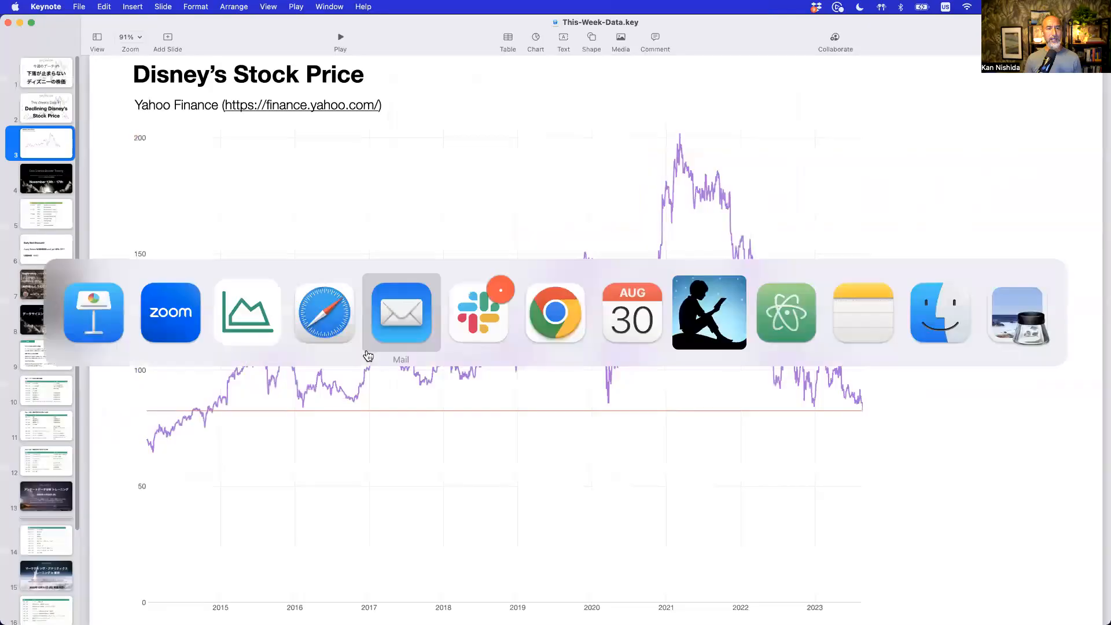
{"action": "left_click", "coordinate": [234, 320]}
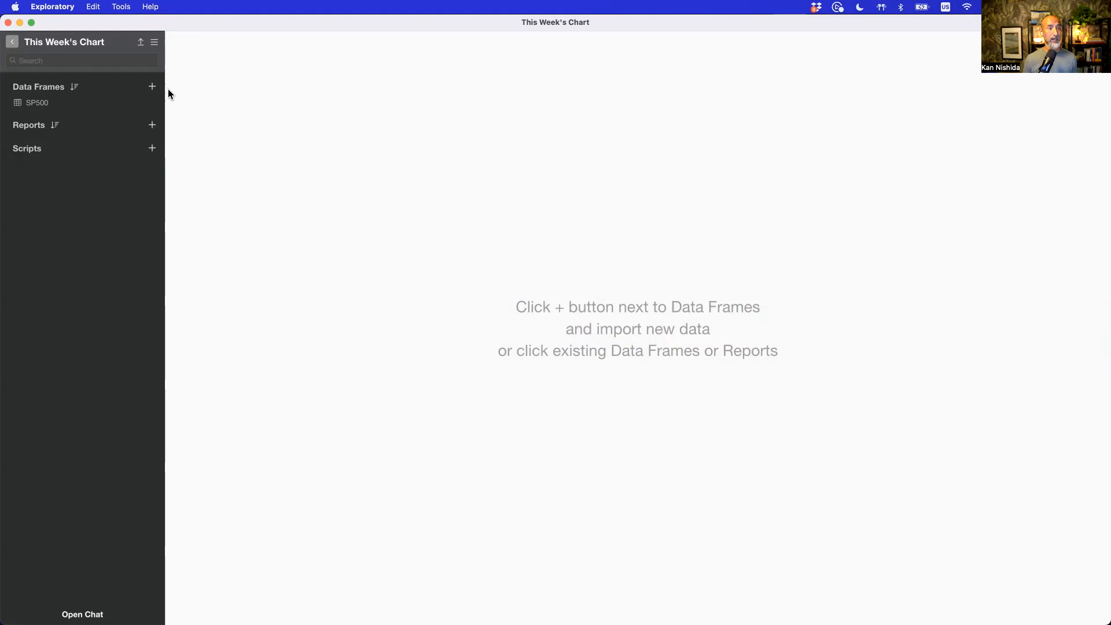
{"action": "left_click", "coordinate": [152, 88]}
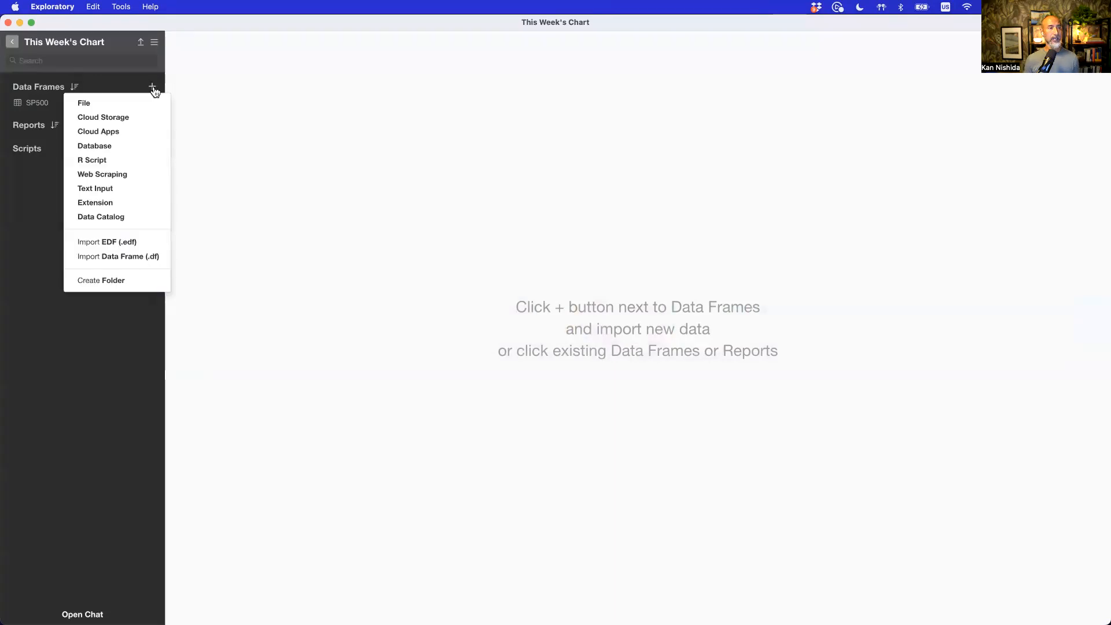
{"action": "left_click", "coordinate": [127, 133]}
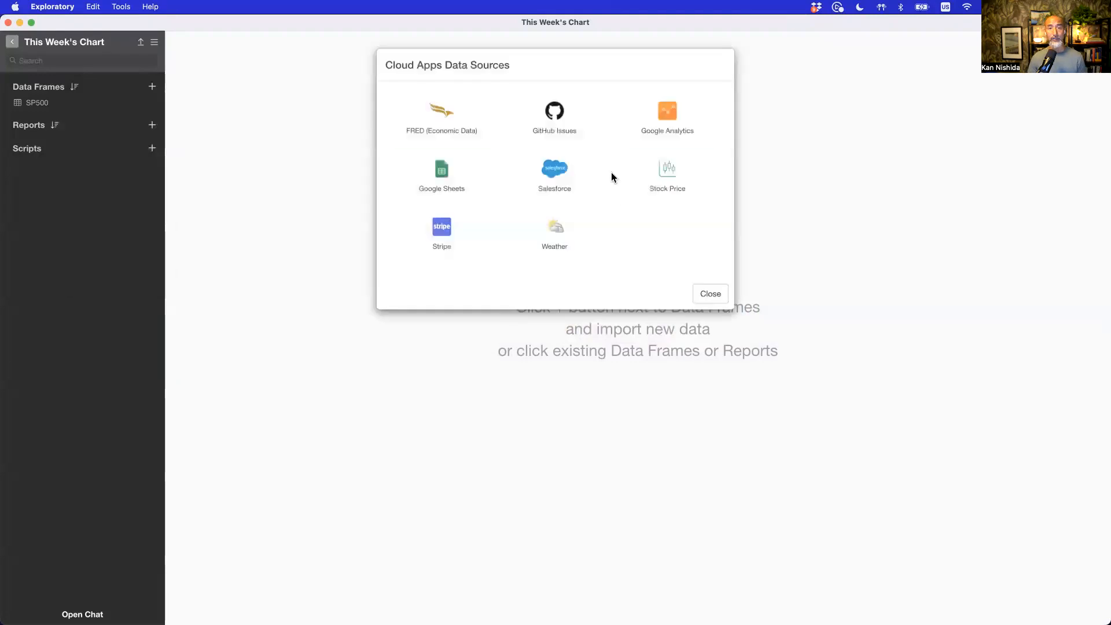
{"action": "left_click", "coordinate": [665, 175]}
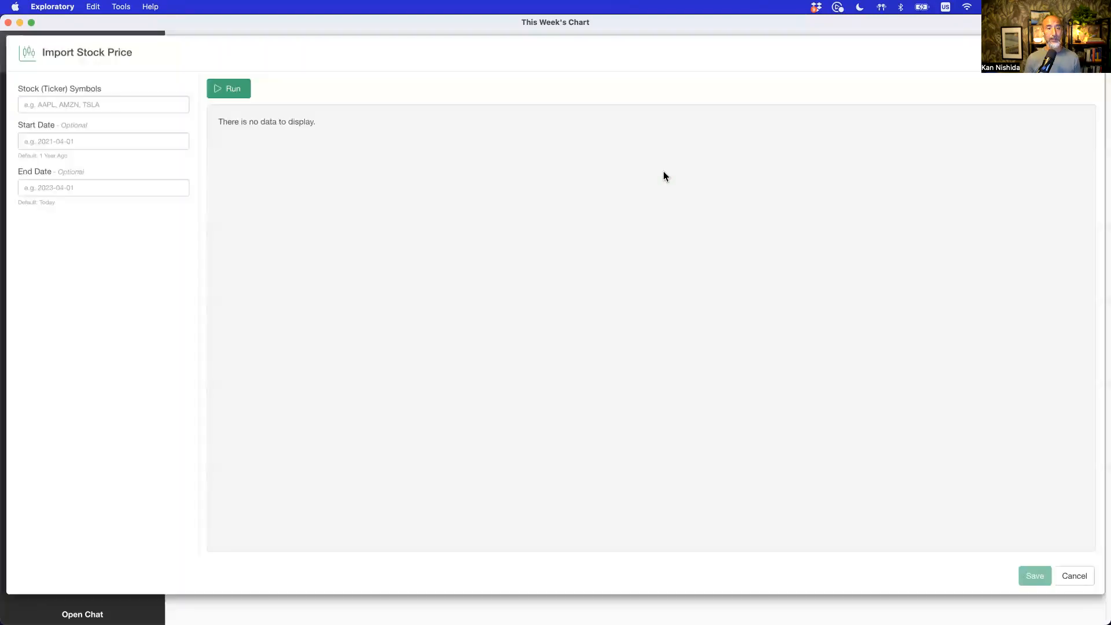
{"action": "left_click", "coordinate": [71, 104]}
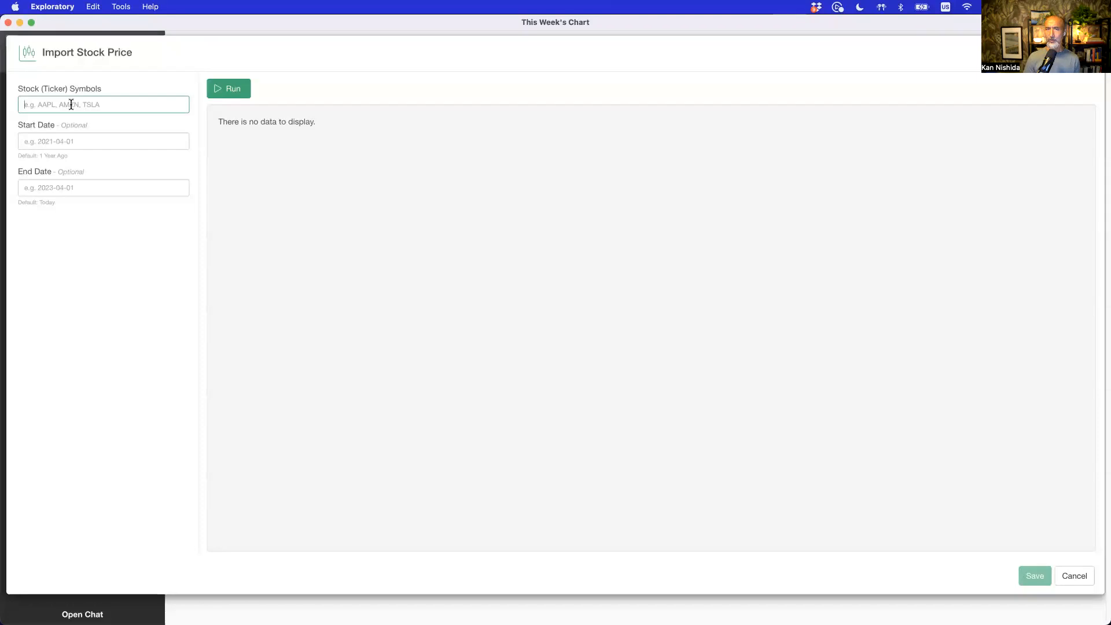
Step: Switch to Chrome and open finance.yahoo.com in a new browser tab
{"action": "key", "text": "super+Tab"}
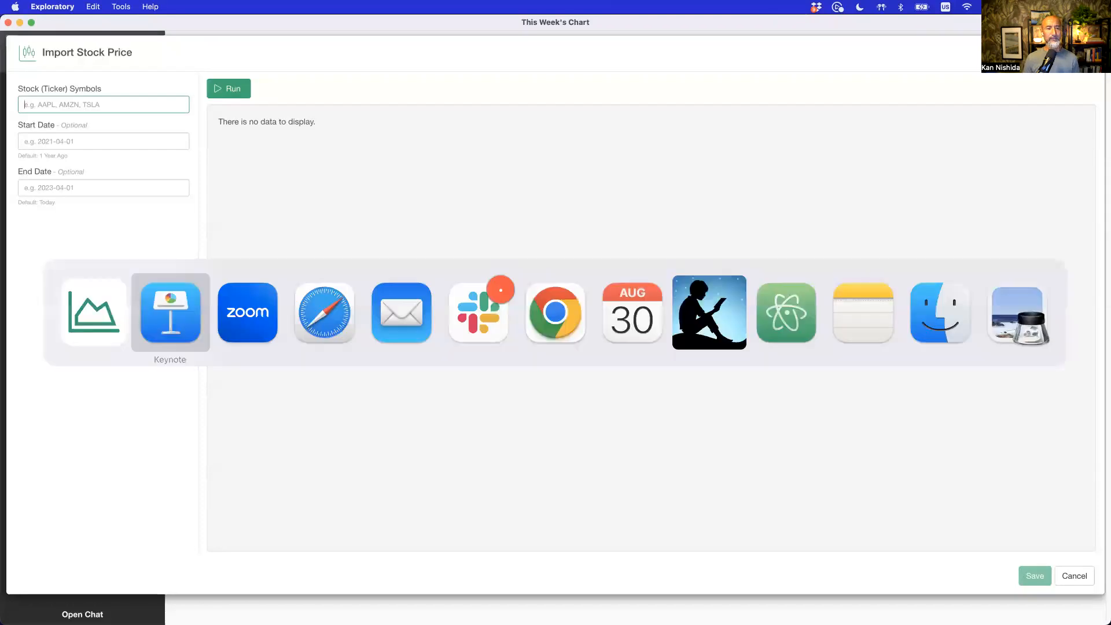
{"action": "left_click", "coordinate": [559, 311]}
{"action": "key", "text": "super+t"}
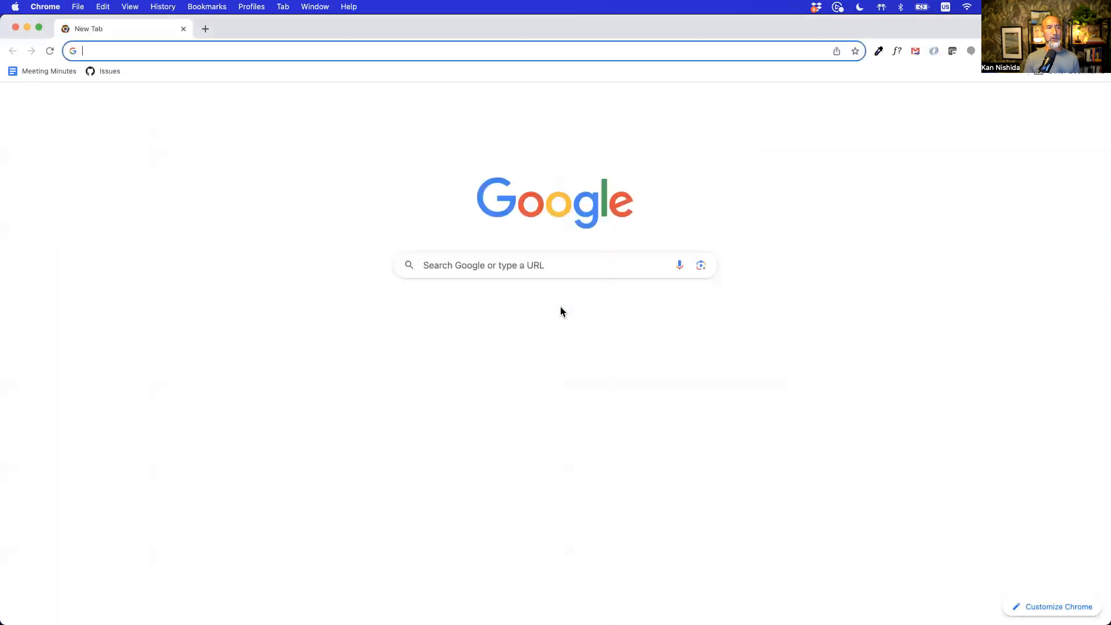
{"action": "type", "text": "finance.yahoo.com"}
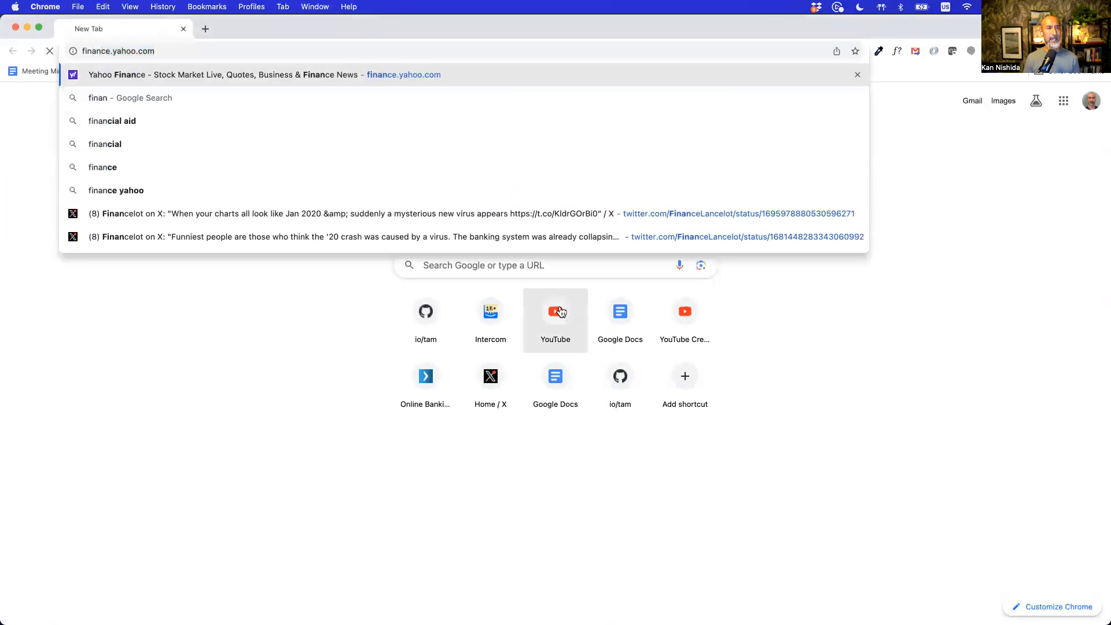
{"action": "key", "text": "Return"}
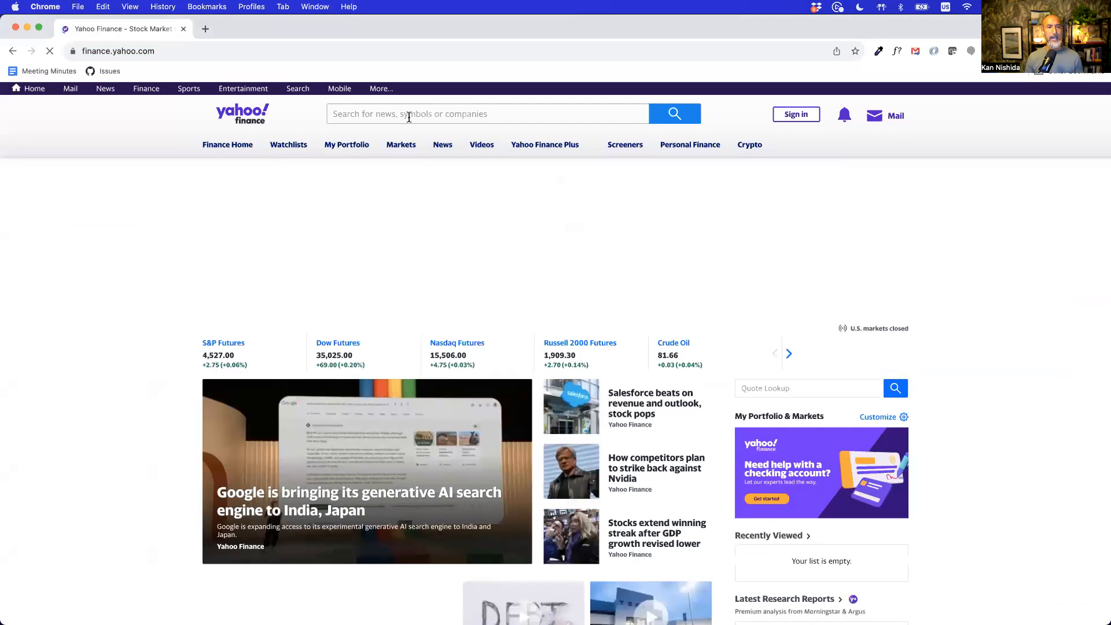
Step: Search Yahoo Finance for Disney and open the quote page of The Walt Disney Company listed as DIS
{"action": "left_click", "coordinate": [428, 112]}
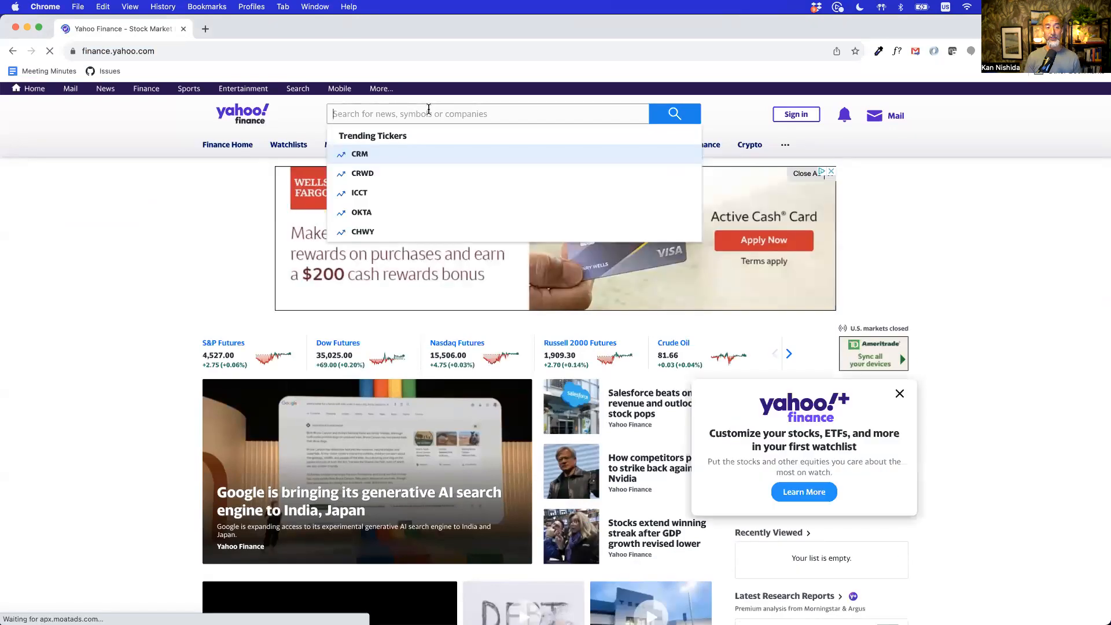
{"action": "type", "text": "disn"}
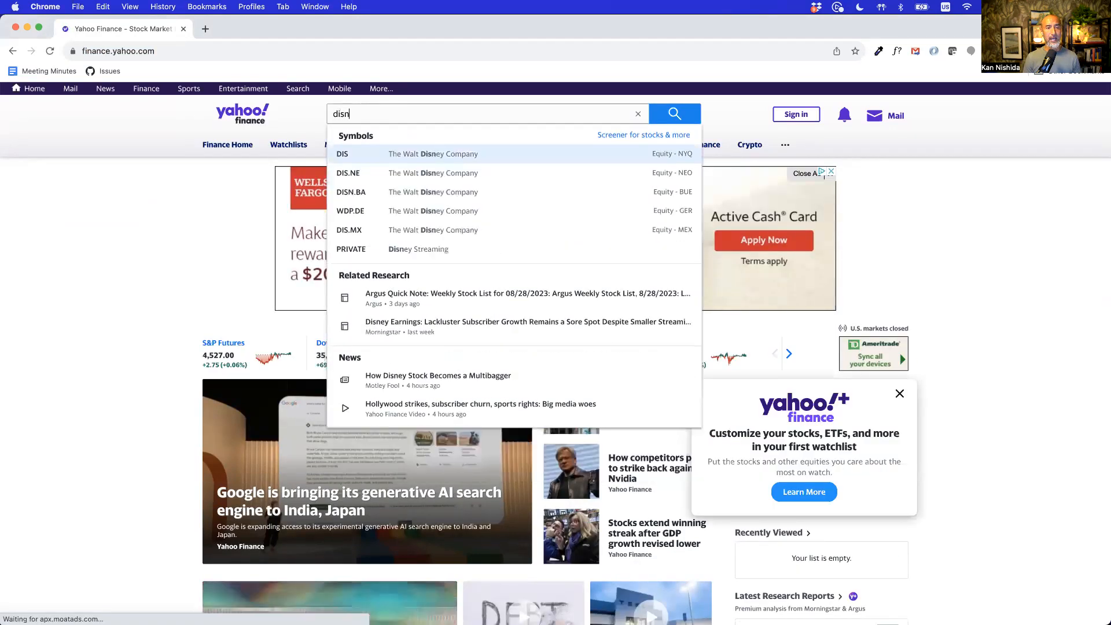
{"action": "type", "text": "e"}
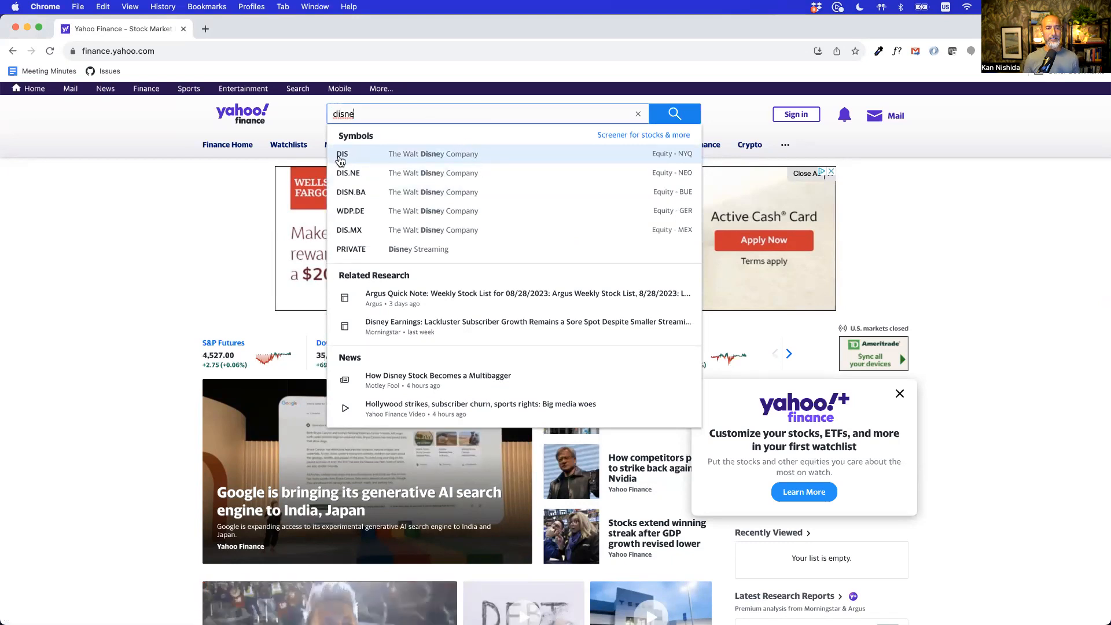
{"action": "left_click", "coordinate": [421, 158]}
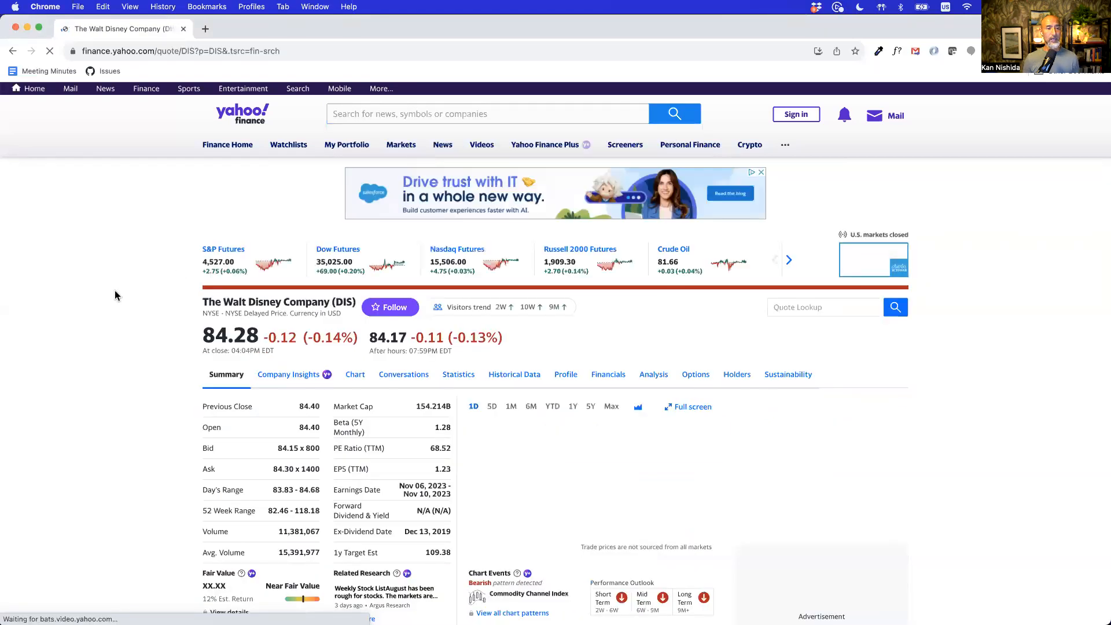
Step: Copy the ticker DIS from the quote page heading and enter it as the stock symbol in Exploratory's import
{"action": "double_click", "coordinate": [343, 302]}
{"action": "key", "text": "super+c"}
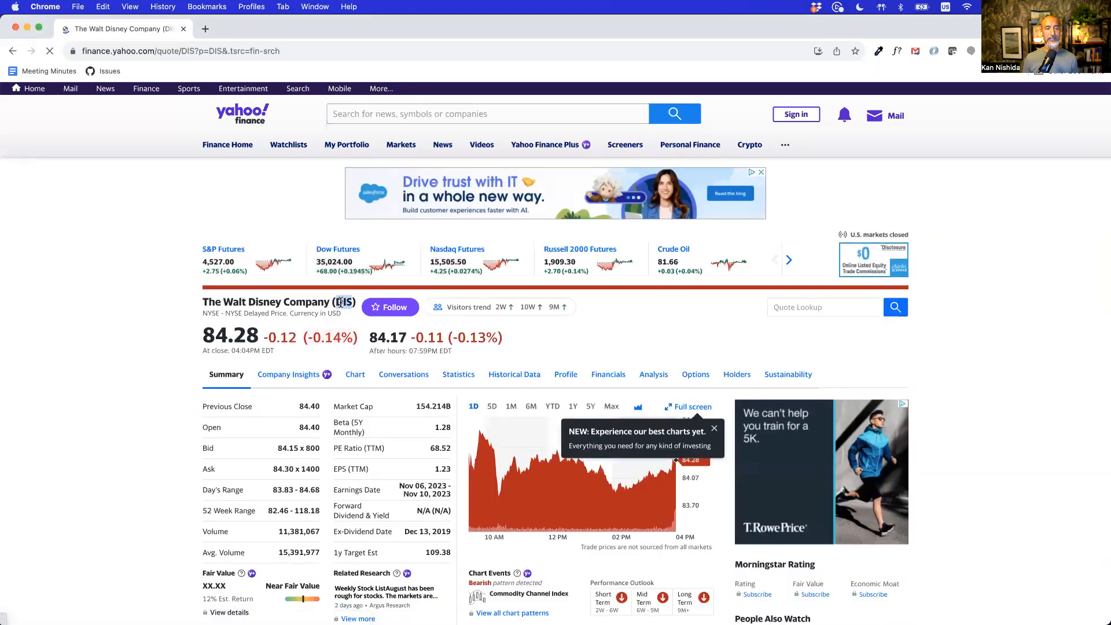
{"action": "key", "text": "super+Tab"}
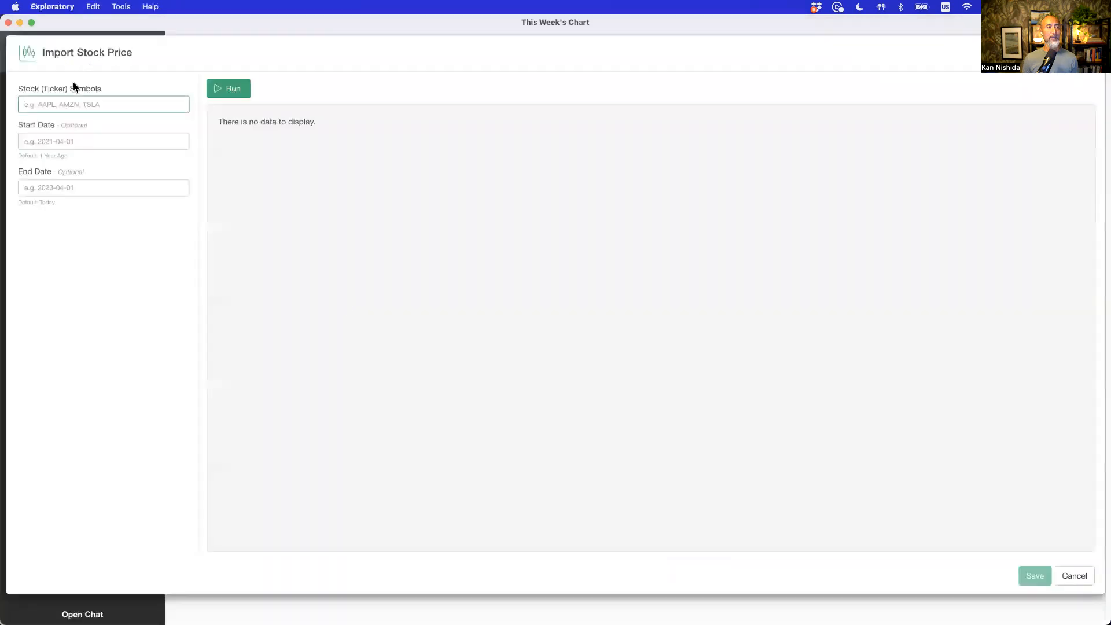
{"action": "key", "text": "super+v"}
Step: Set the import's start date to 2014-01-01 and run it to preview the stock data
{"action": "left_click", "coordinate": [78, 142]}
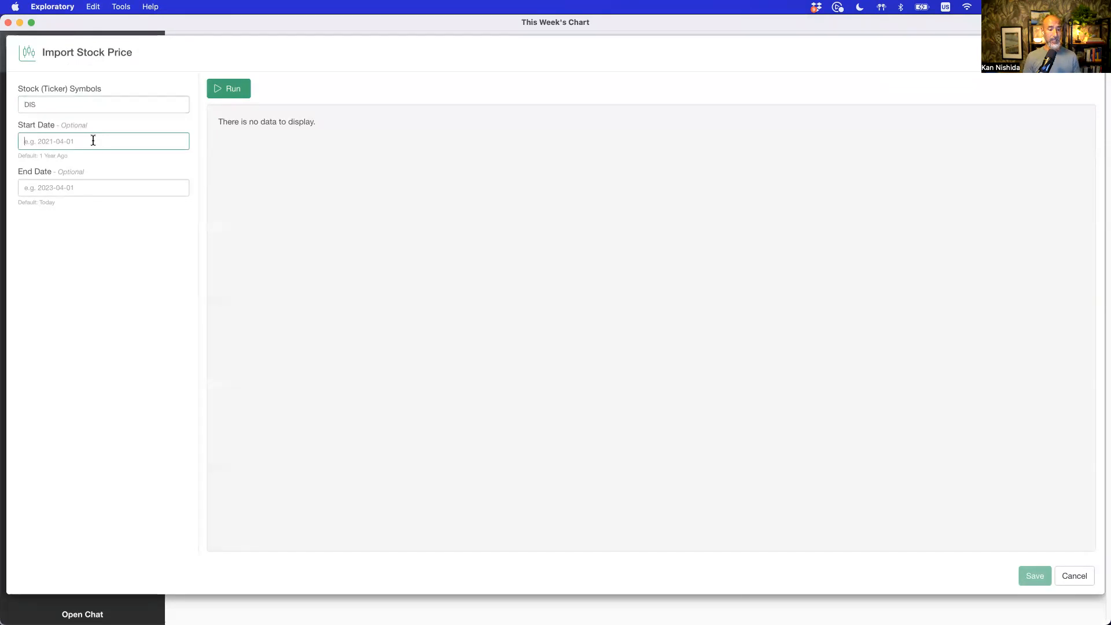
{"action": "type", "text": "2"}
{"action": "type", "text": "013"}
{"action": "type", "text": "4"}
{"action": "type", "text": "-01-01"}
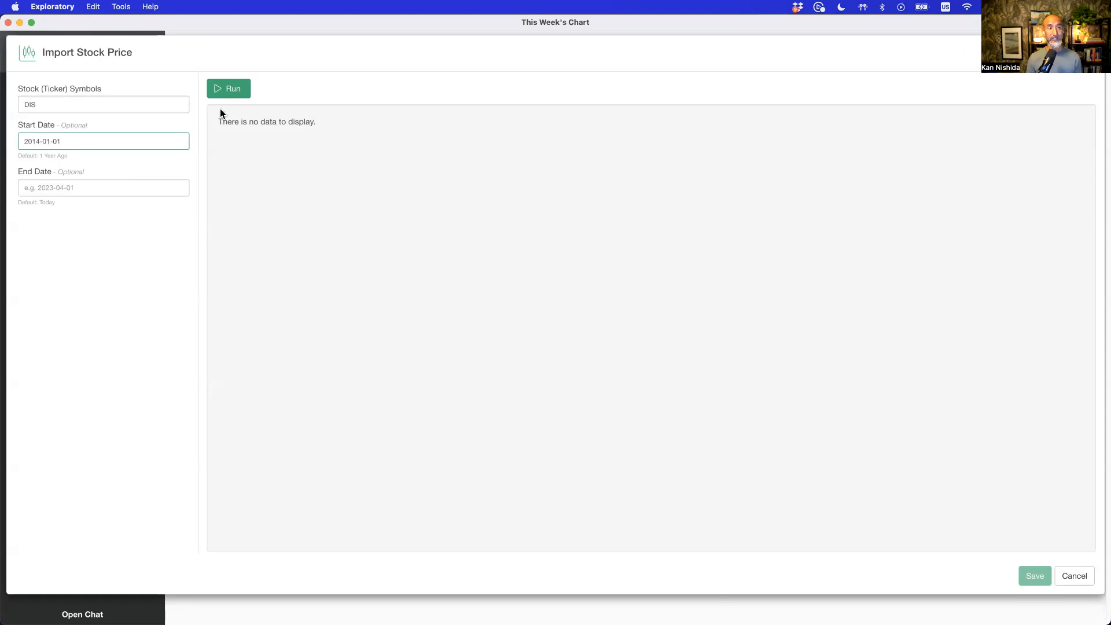
{"action": "left_click", "coordinate": [233, 92]}
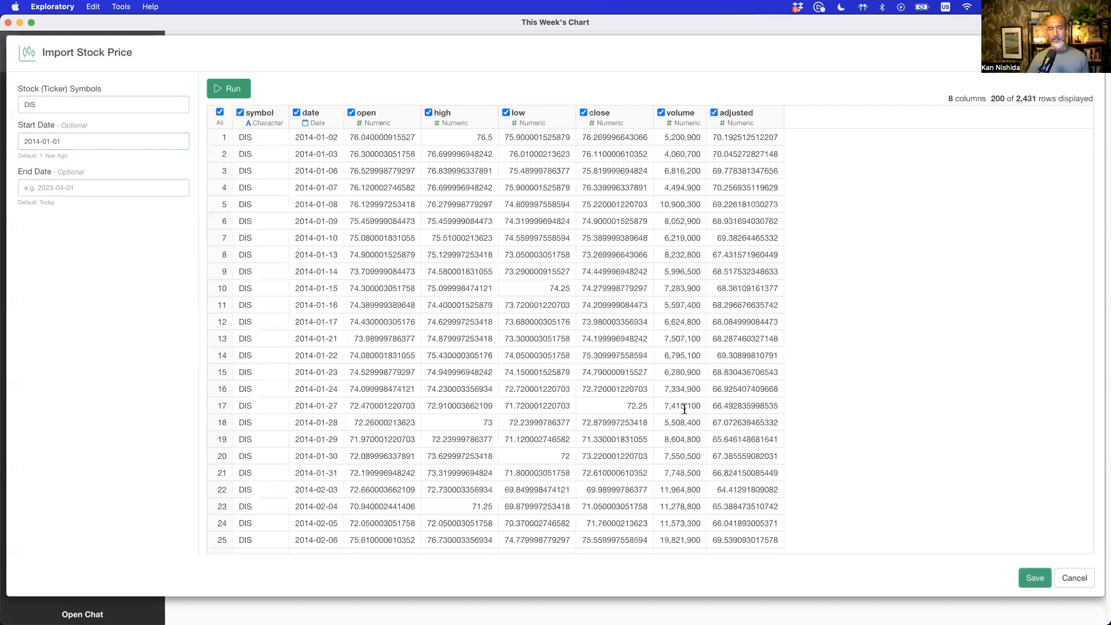
Step: Save the imported stock prices as a data frame named Disney
{"action": "left_click", "coordinate": [1031, 577]}
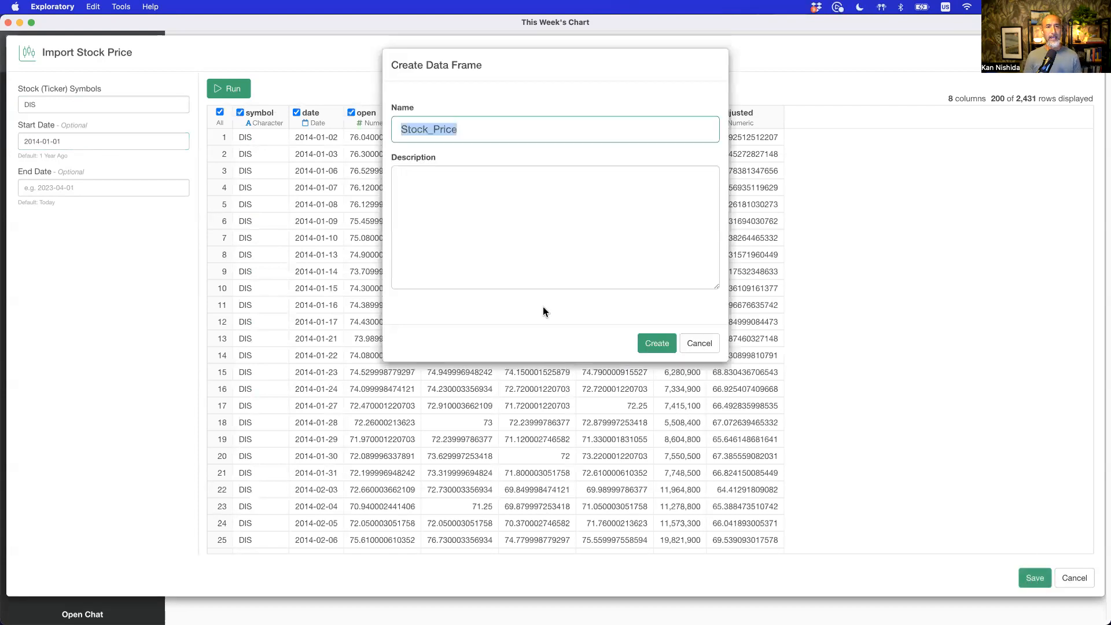
{"action": "type", "text": "Disney"}
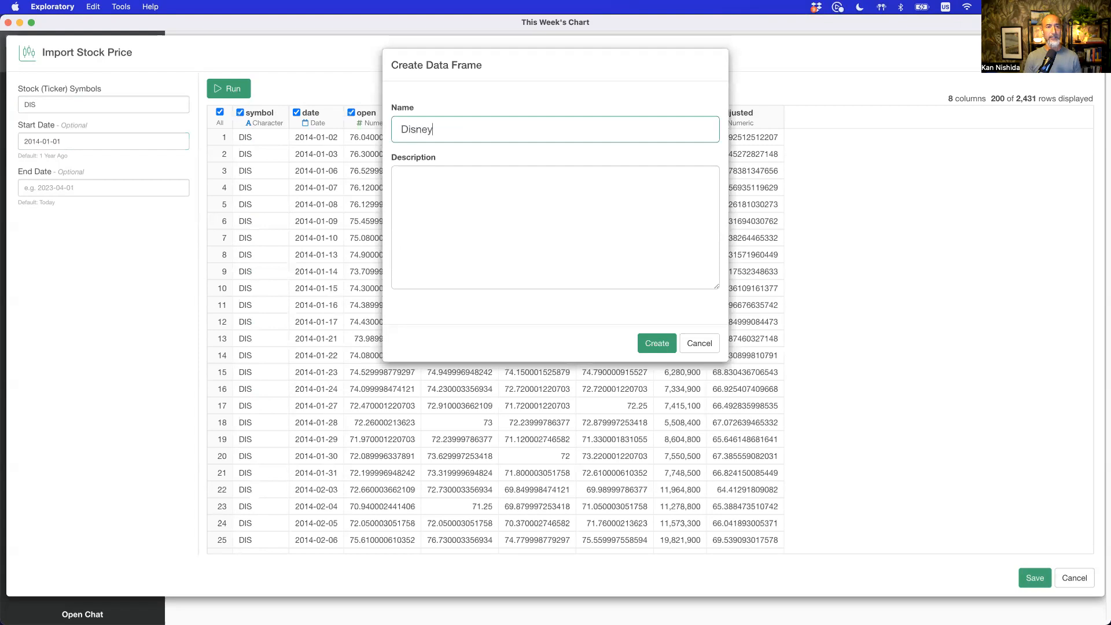
{"action": "key", "text": "Return"}
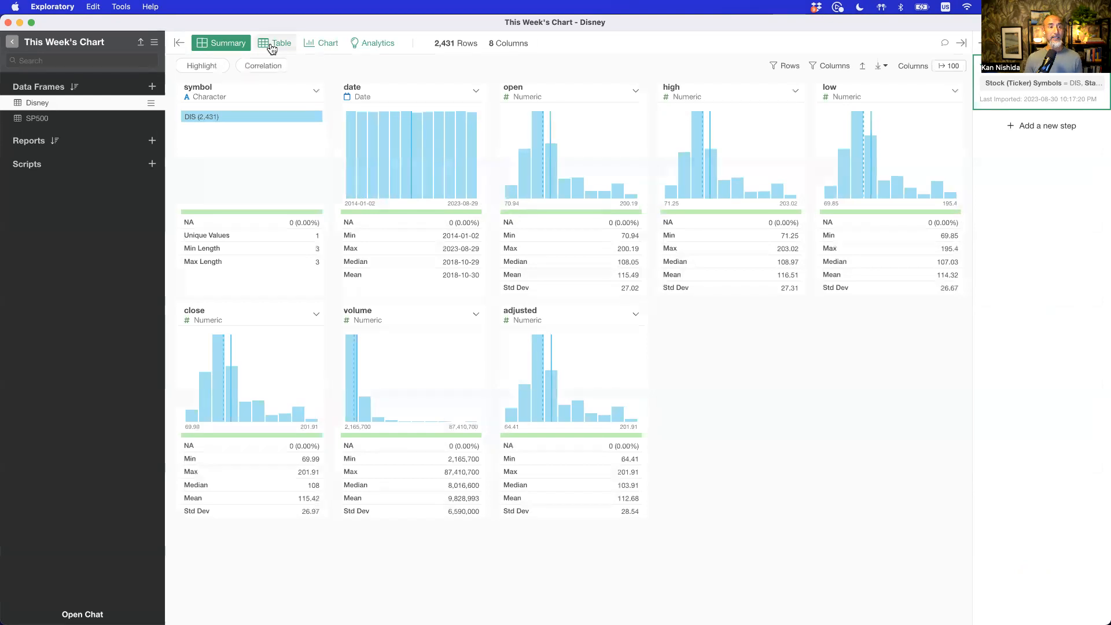
Step: Examine the adjusted price column in the data frame's summary and table views
{"action": "left_click", "coordinate": [570, 322]}
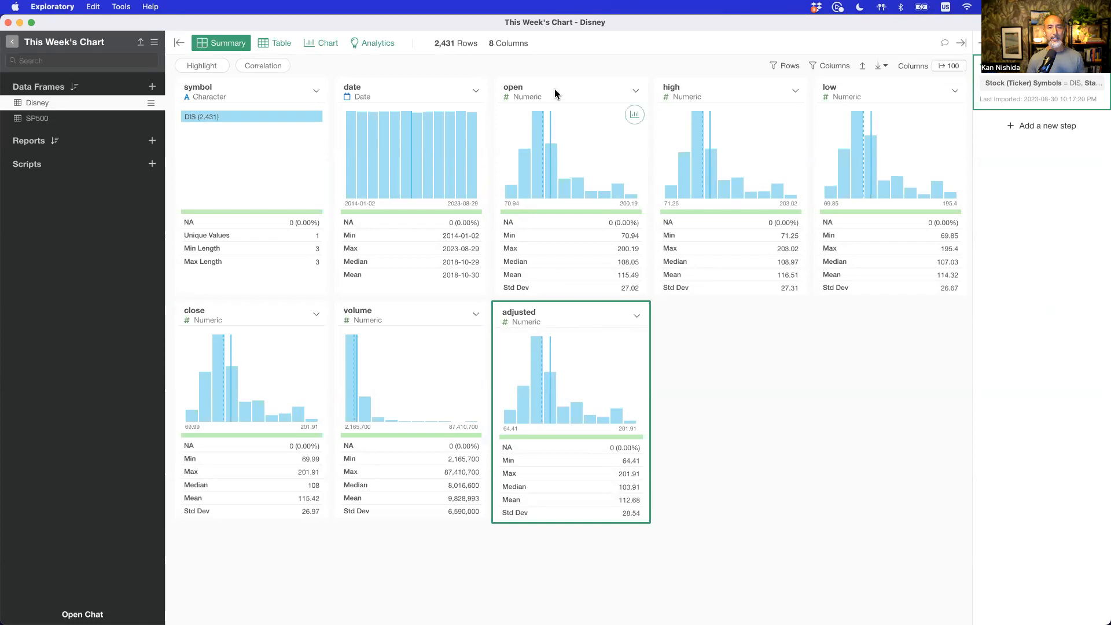
{"action": "left_click", "coordinate": [271, 42]}
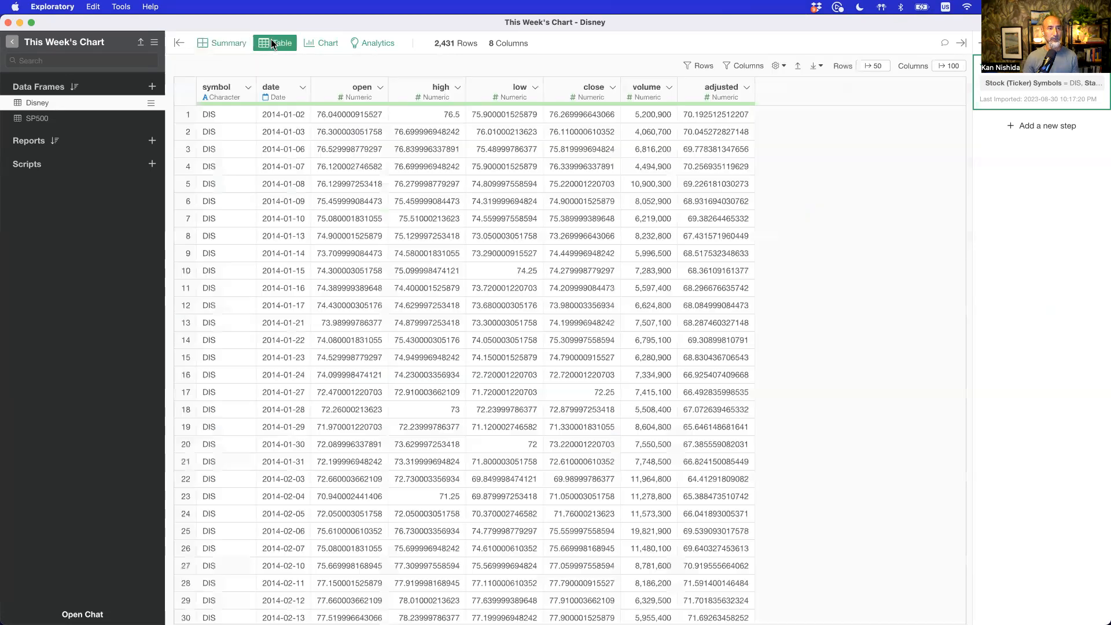
{"action": "left_click", "coordinate": [718, 97]}
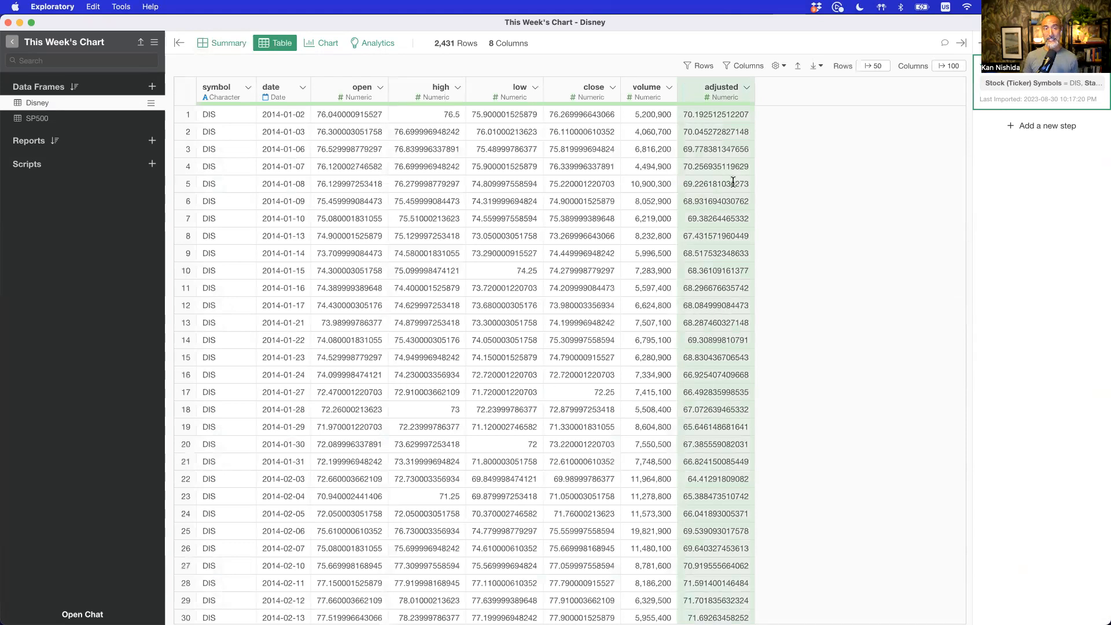
Step: Start a chart from the Disney data, hide the data frame sidebar, and set the chart type to Line
{"action": "left_click", "coordinate": [327, 44]}
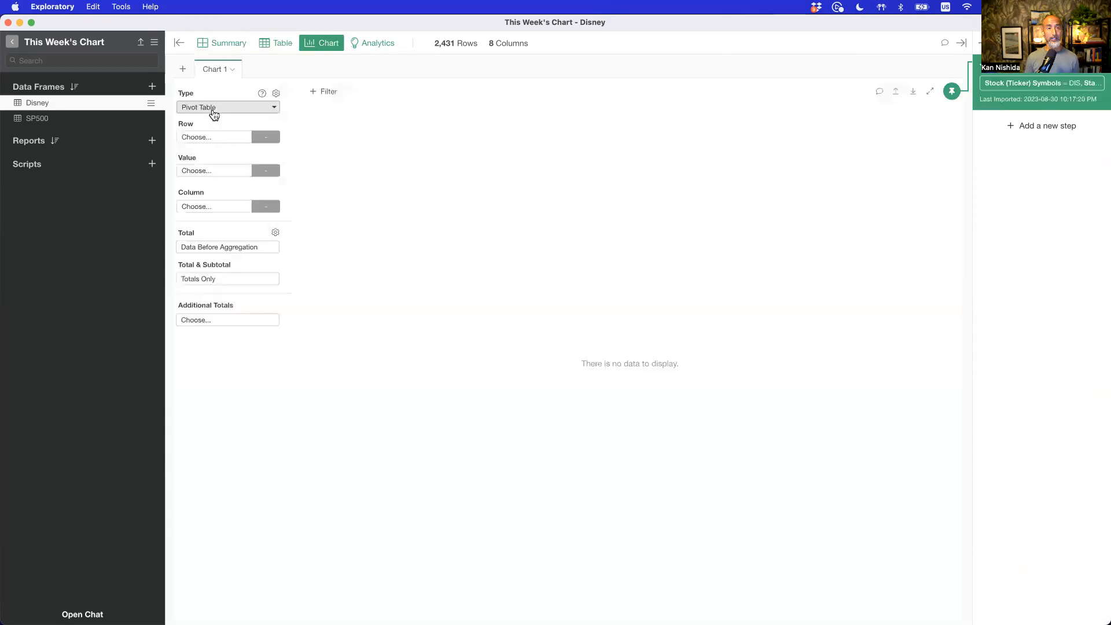
{"action": "key", "text": "super+Tab"}
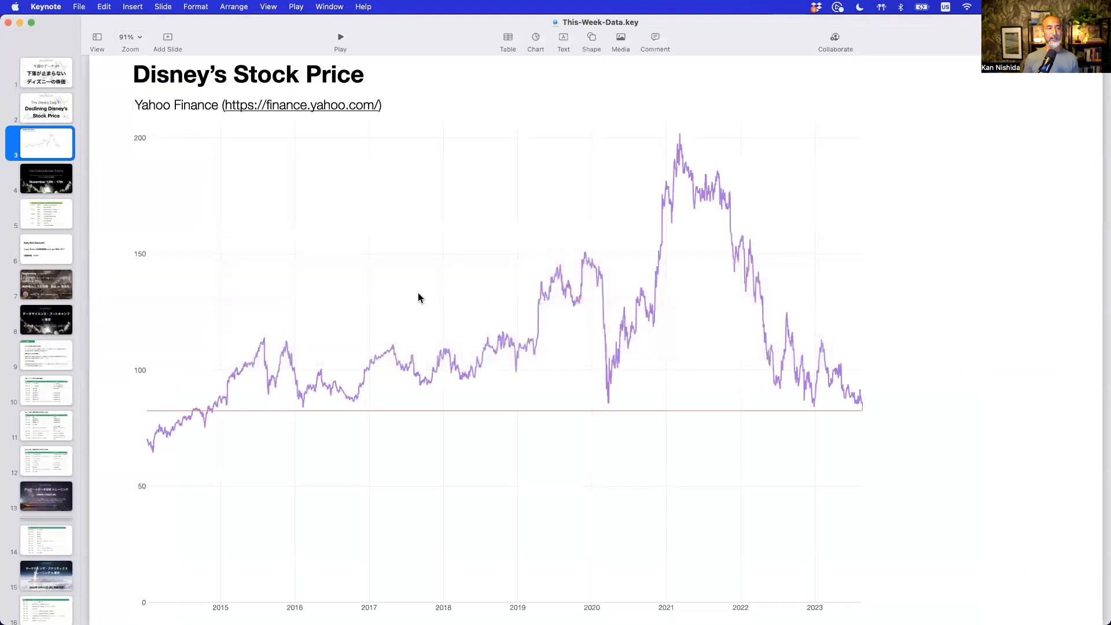
{"action": "key", "text": "super+Tab"}
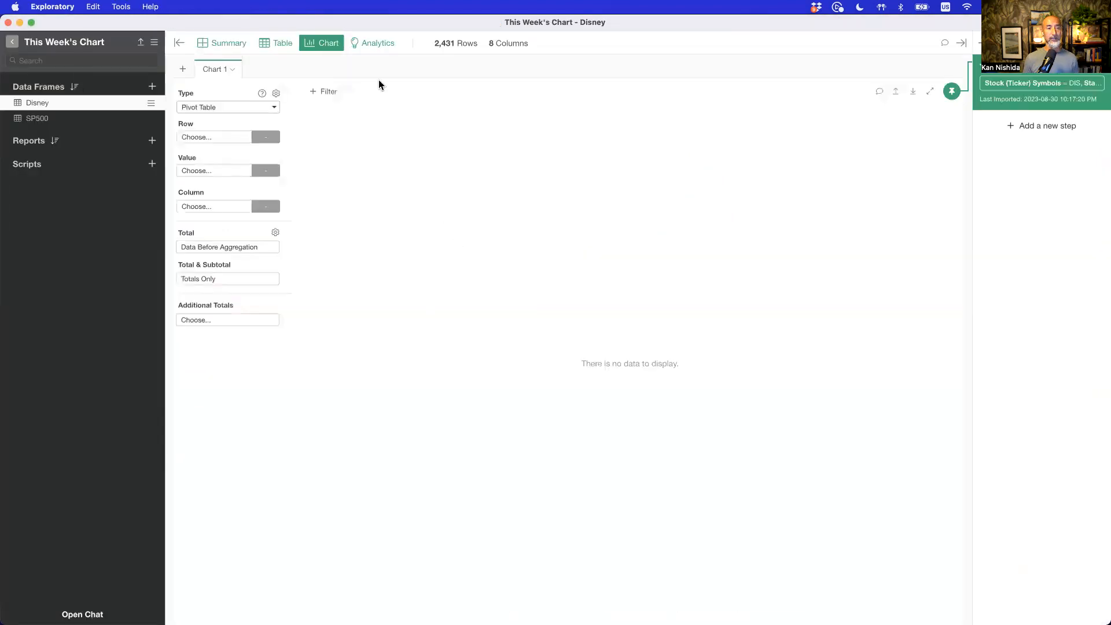
{"action": "left_click", "coordinate": [179, 43]}
{"action": "left_click", "coordinate": [66, 112]}
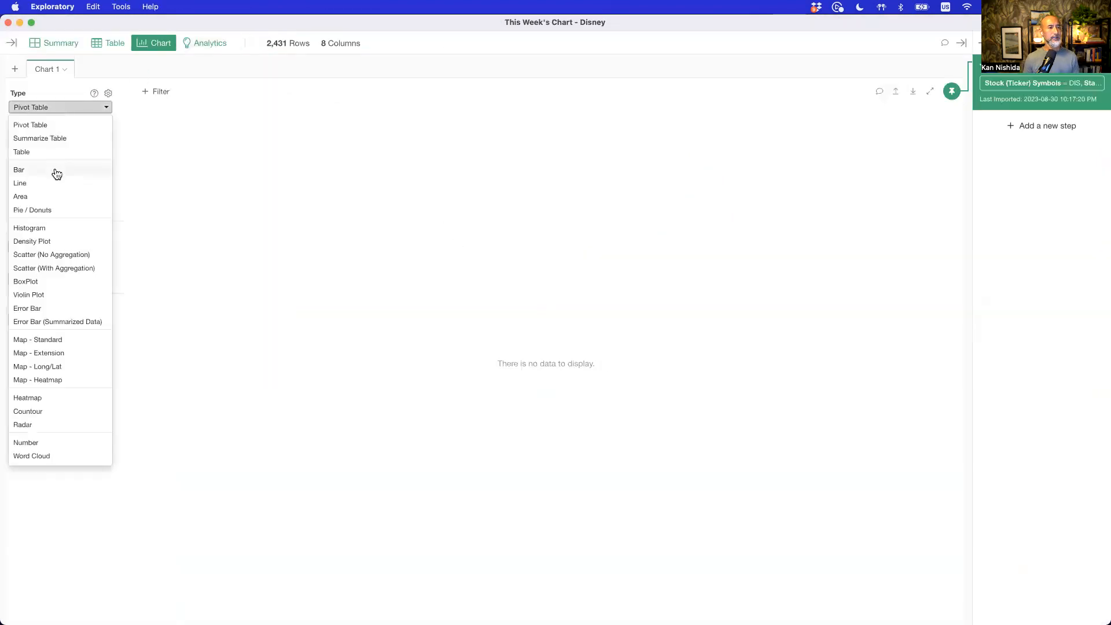
{"action": "left_click", "coordinate": [56, 183]}
Step: Assign the date column to the line chart's X axis and round it to Day
{"action": "left_click", "coordinate": [45, 139]}
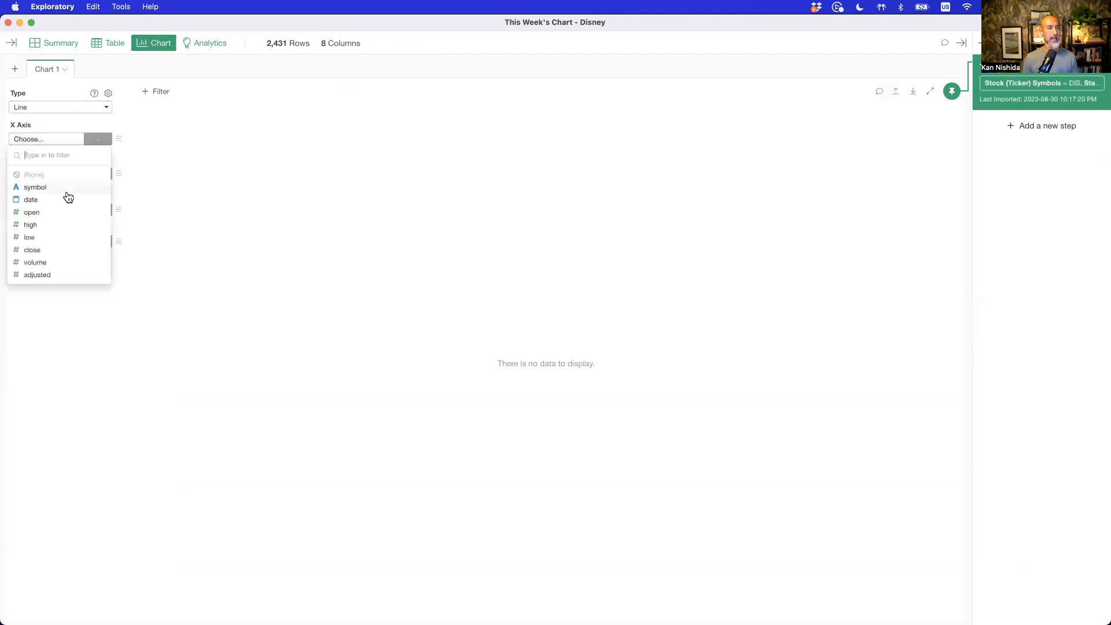
{"action": "left_click", "coordinate": [66, 212]}
{"action": "left_click", "coordinate": [54, 140]}
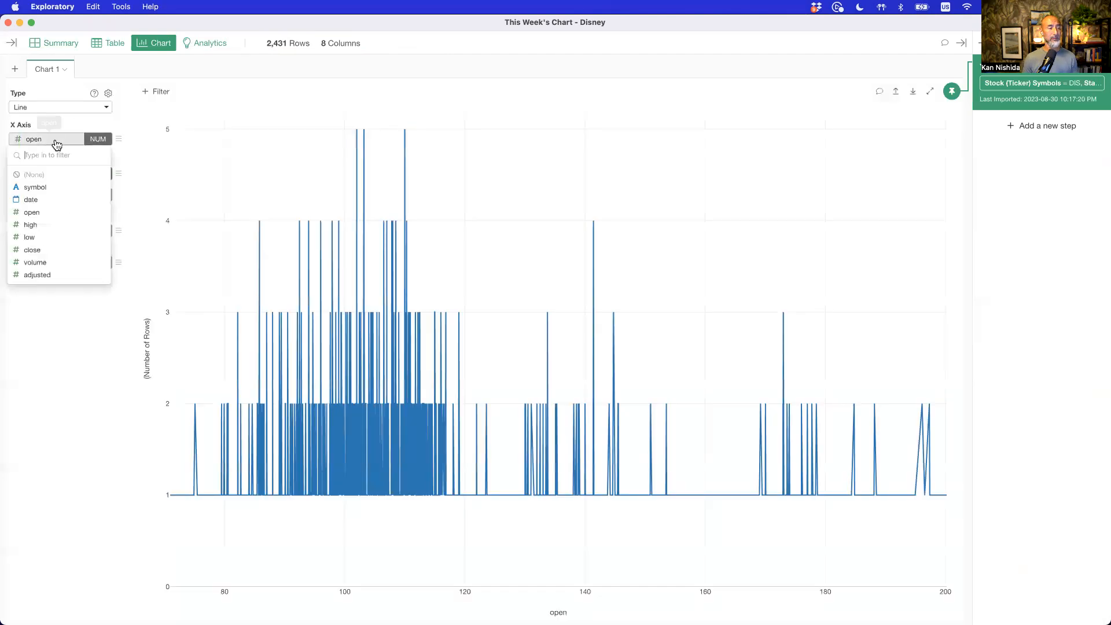
{"action": "left_click", "coordinate": [71, 203]}
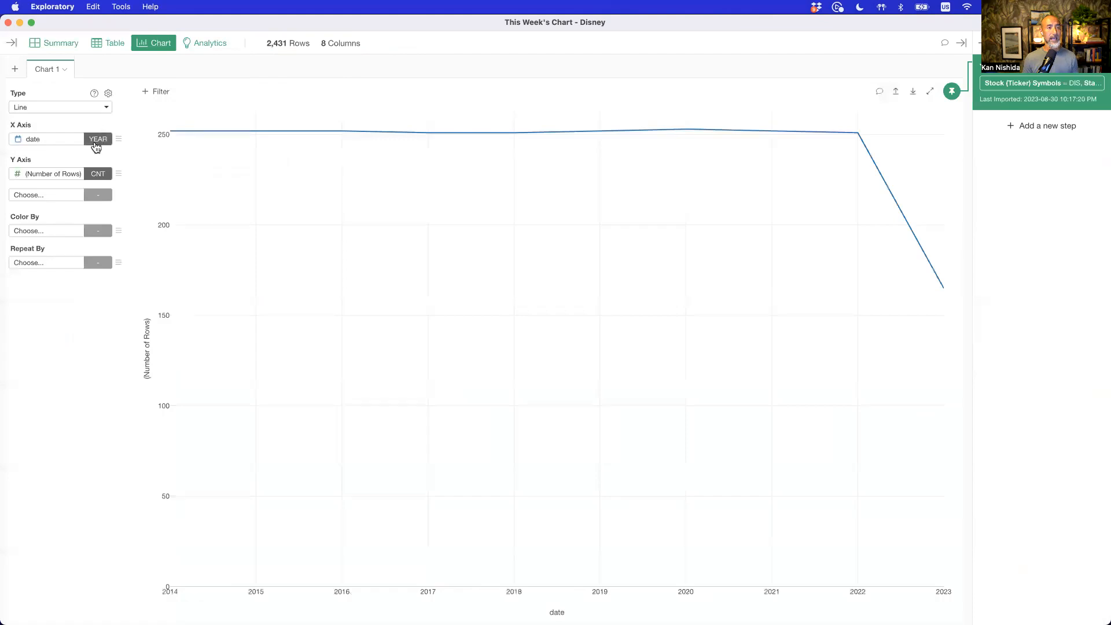
{"action": "left_click", "coordinate": [96, 143]}
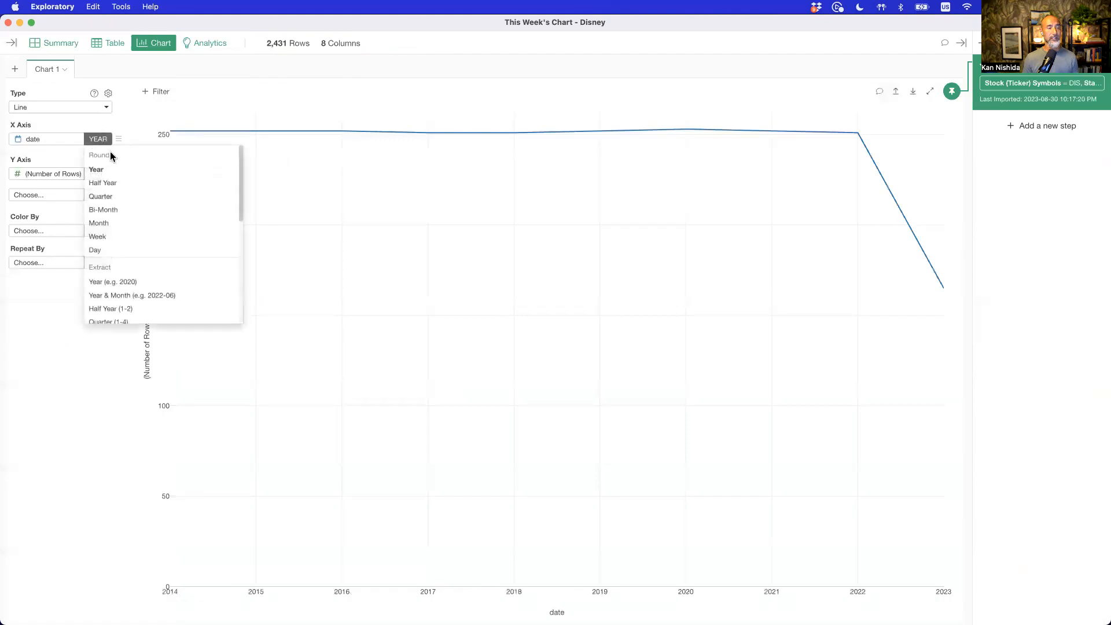
{"action": "left_click", "coordinate": [160, 251]}
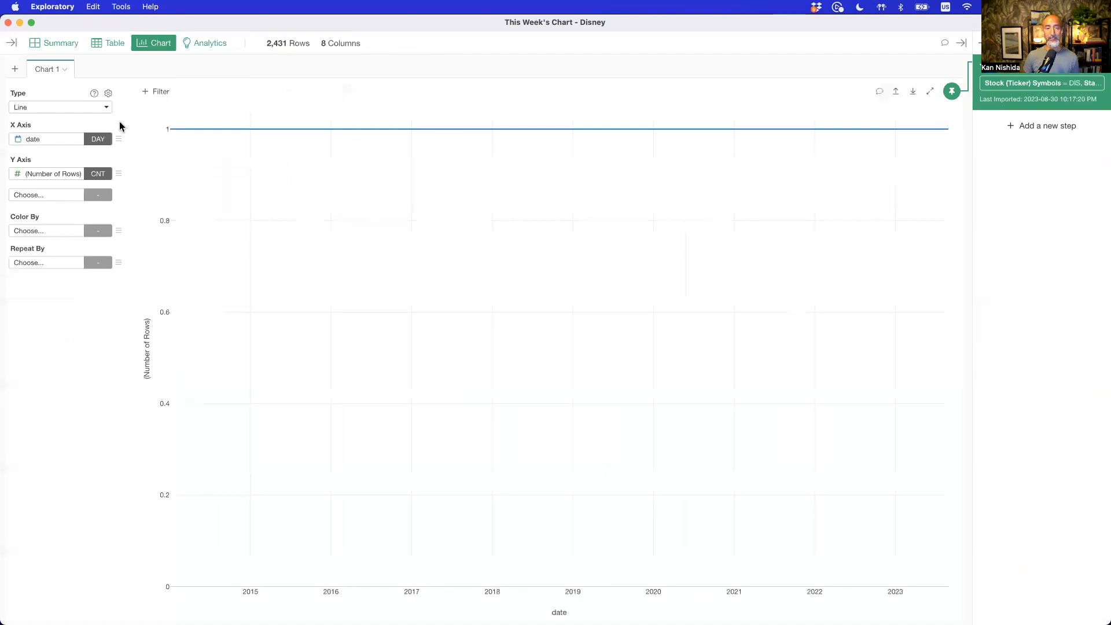
Step: Check the date column in the table view, then assign adjusted to the line chart's Y axis, aggregated by Mean (Average)
{"action": "left_click", "coordinate": [103, 43]}
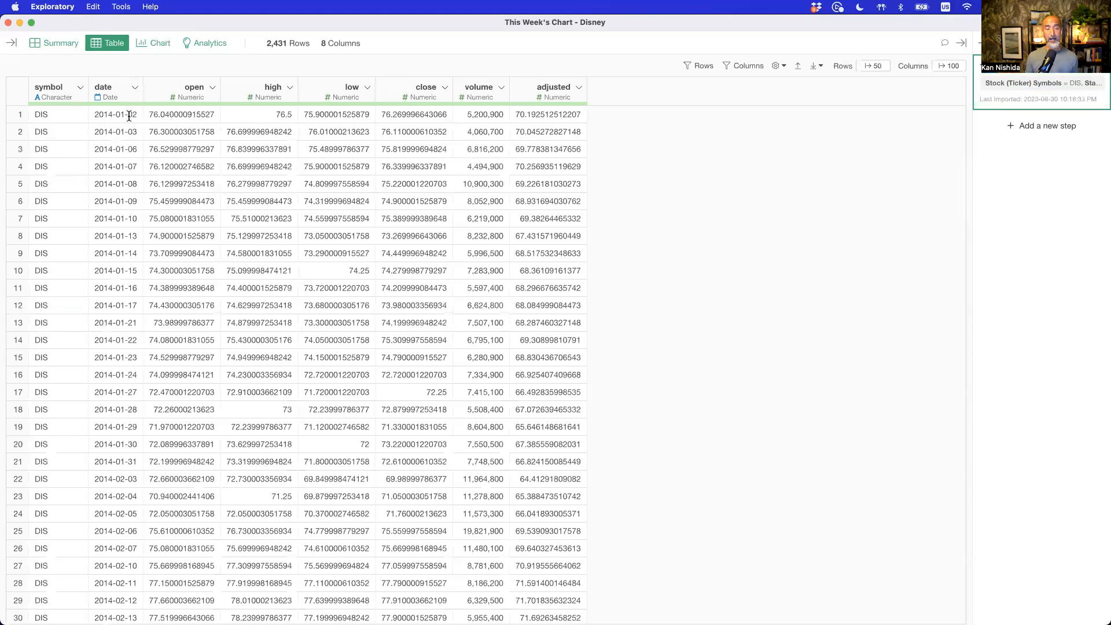
{"action": "left_click", "coordinate": [154, 41]}
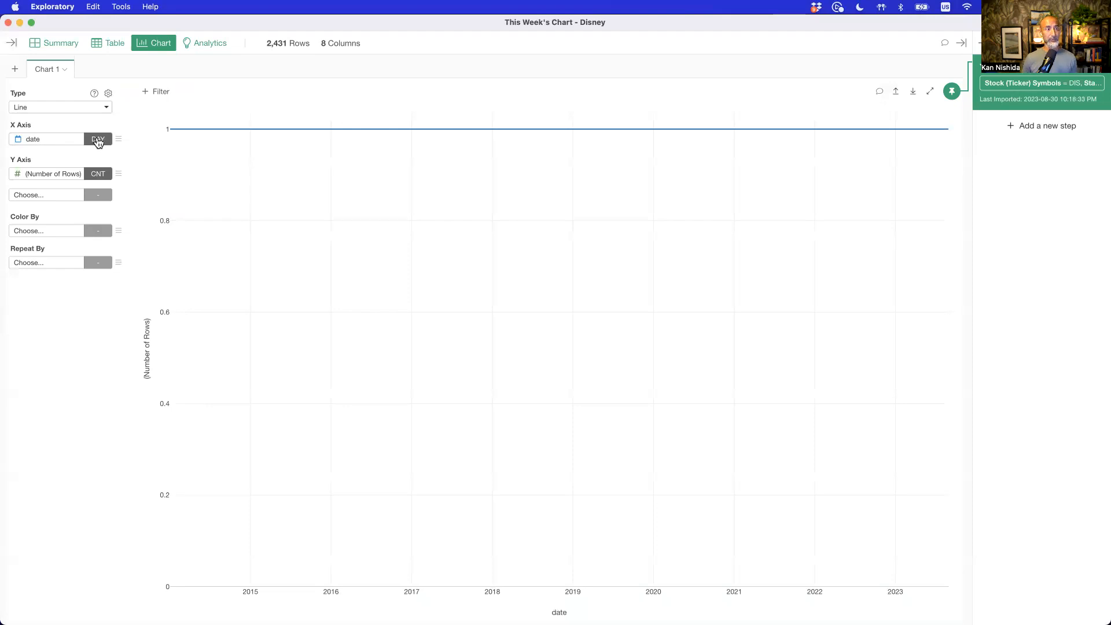
{"action": "left_click", "coordinate": [30, 176]}
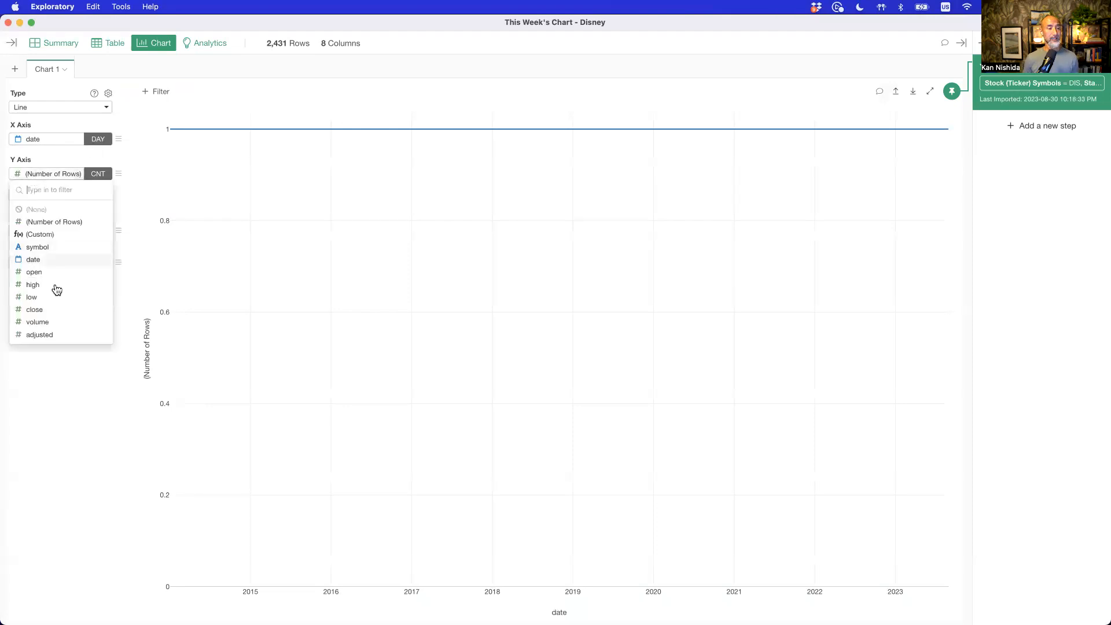
{"action": "left_click", "coordinate": [40, 335]}
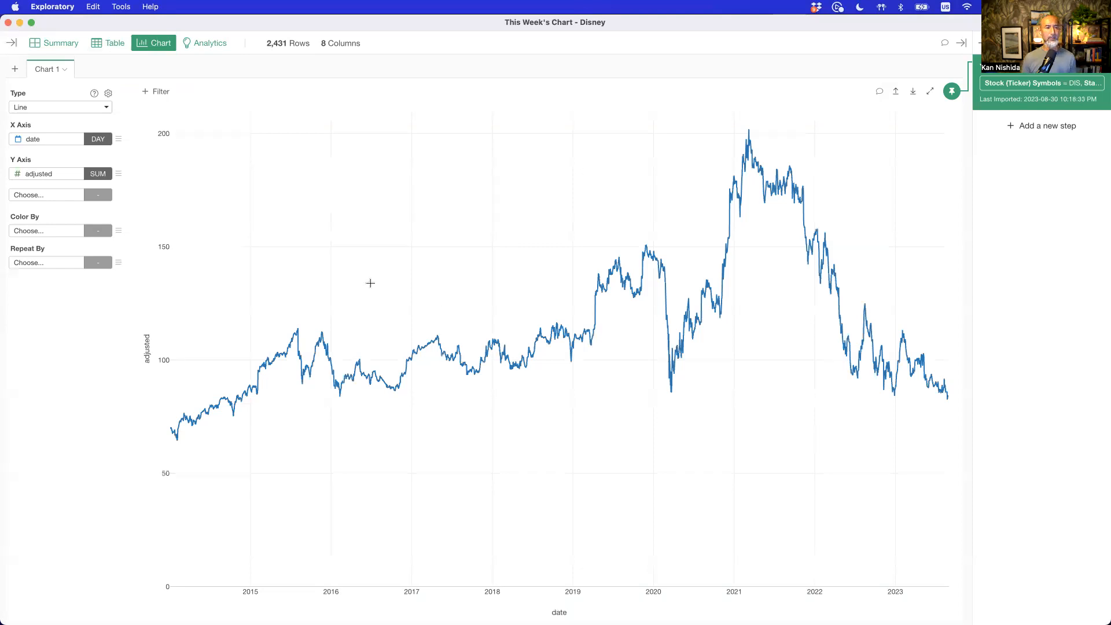
{"action": "left_click", "coordinate": [97, 175]}
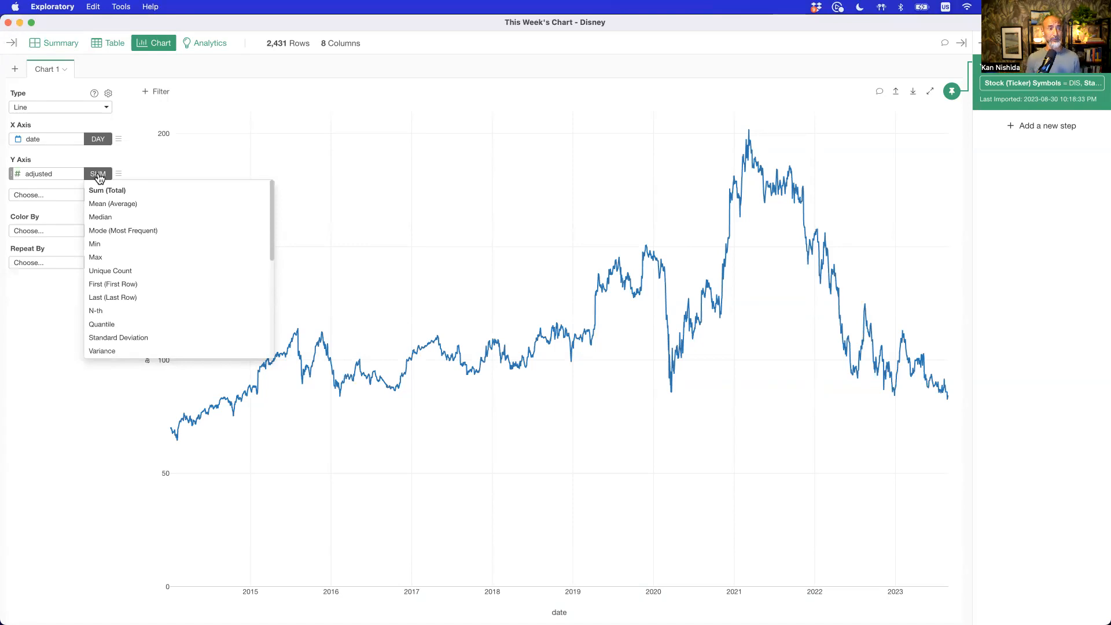
{"action": "left_click", "coordinate": [106, 204]}
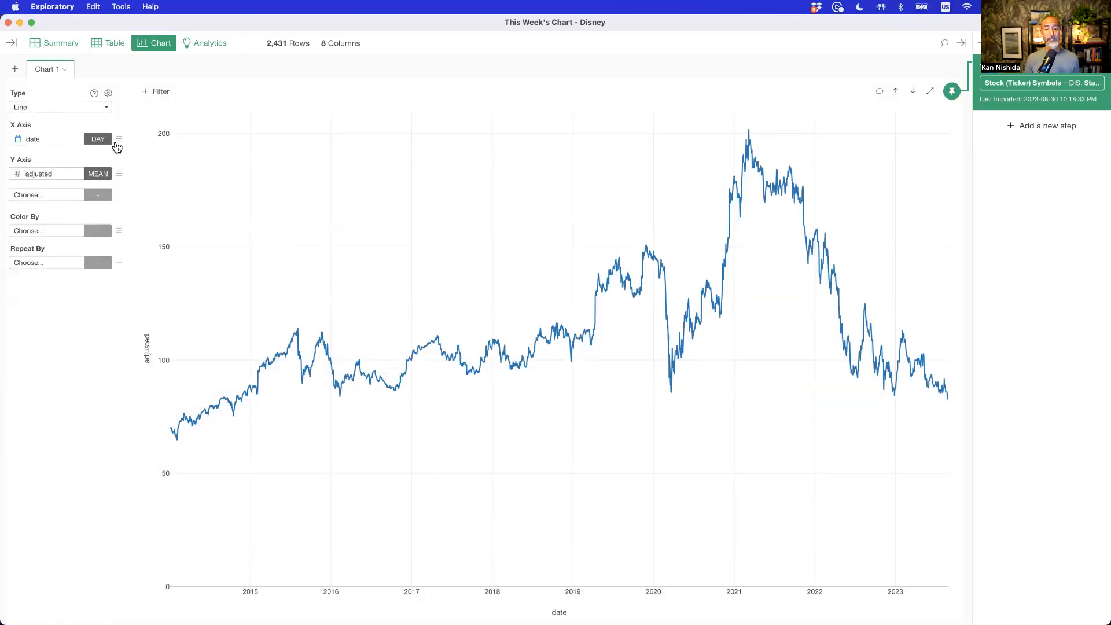
Step: Examine the adjusted price in the last weeks up to late August 2023, including the recent low, and restore the full date range
{"action": "mouse_move", "coordinate": [662, 256]}
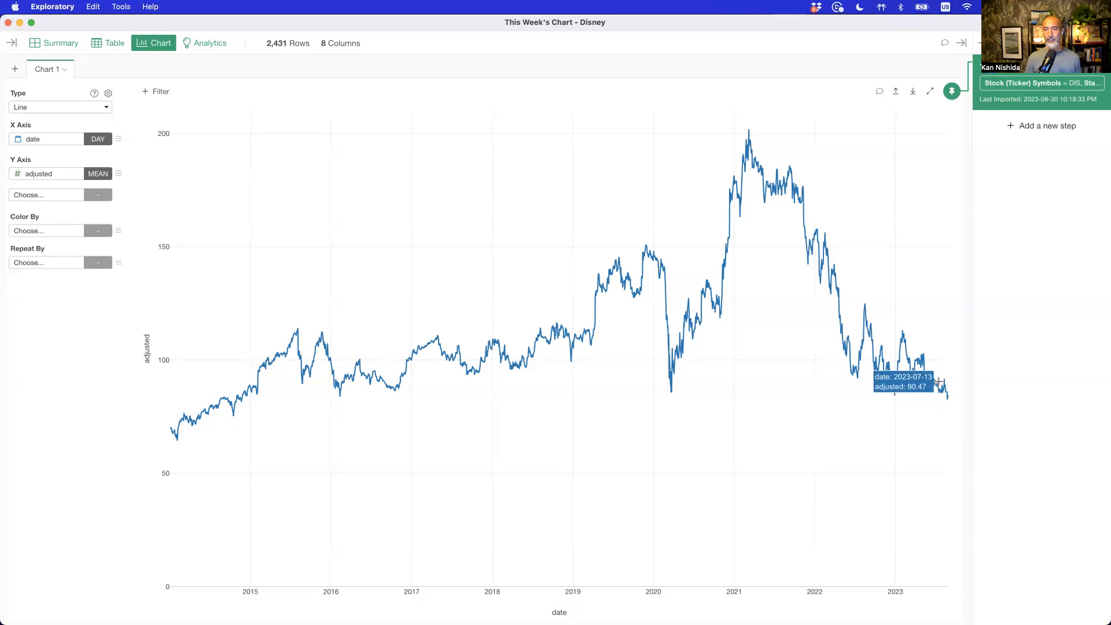
{"action": "mouse_move", "coordinate": [946, 380]}
{"action": "left_mouse_down"}
{"action": "mouse_move", "coordinate": [950, 405]}
{"action": "mouse_move", "coordinate": [936, 383]}
{"action": "mouse_move", "coordinate": [949, 397]}
{"action": "left_mouse_up"}
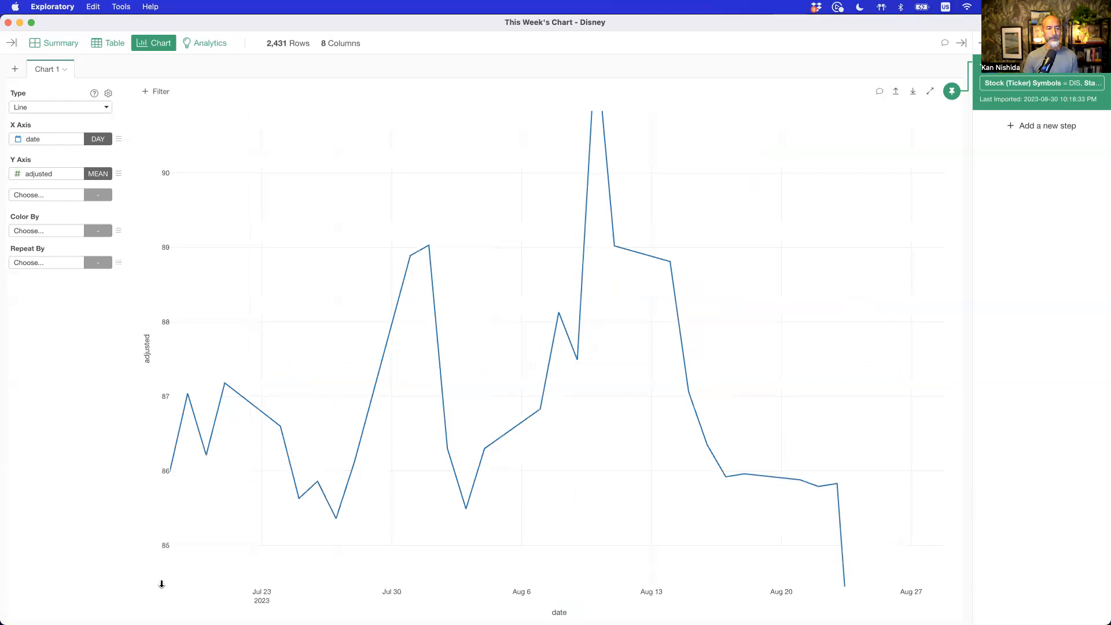
{"action": "left_click_drag", "start_coordinate": [165, 586], "coordinate": [164, 441]}
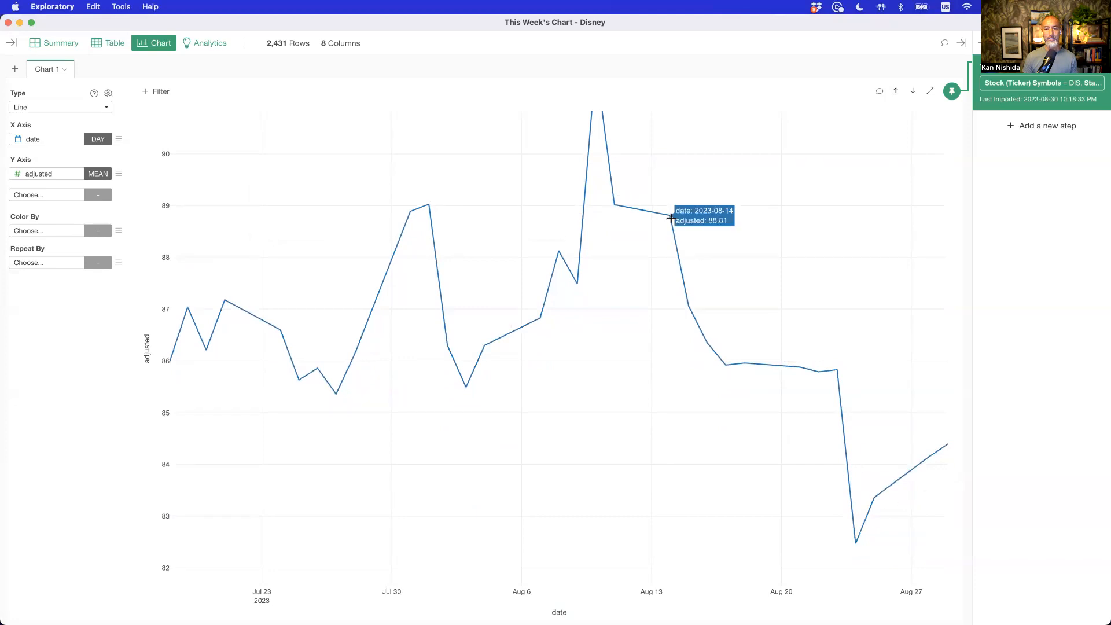
{"action": "mouse_move", "coordinate": [857, 549]}
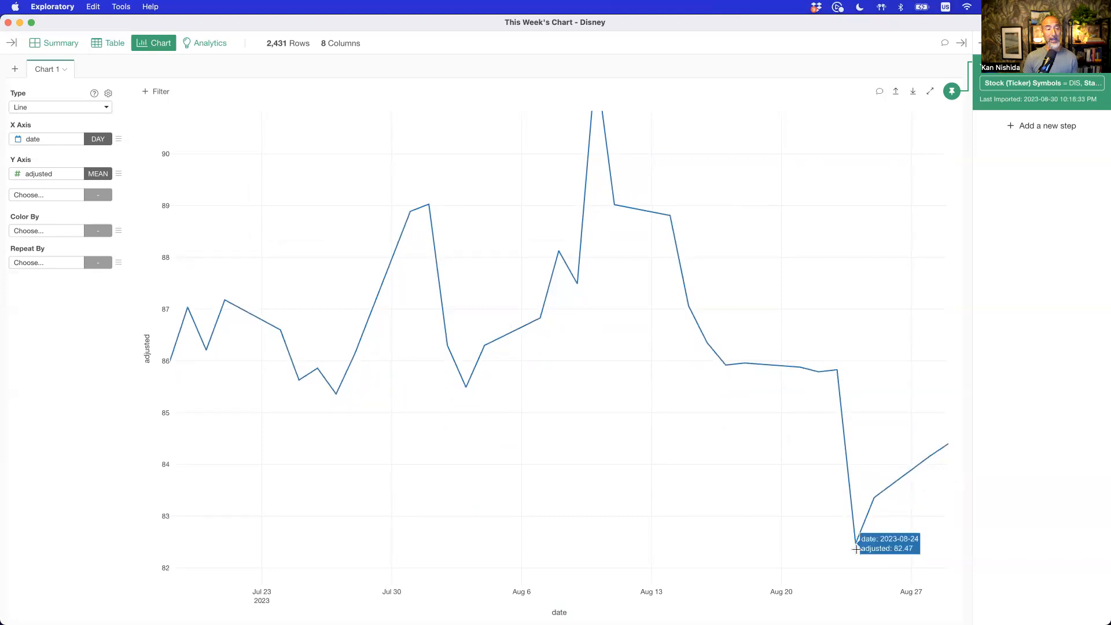
{"action": "double_click", "coordinate": [797, 342]}
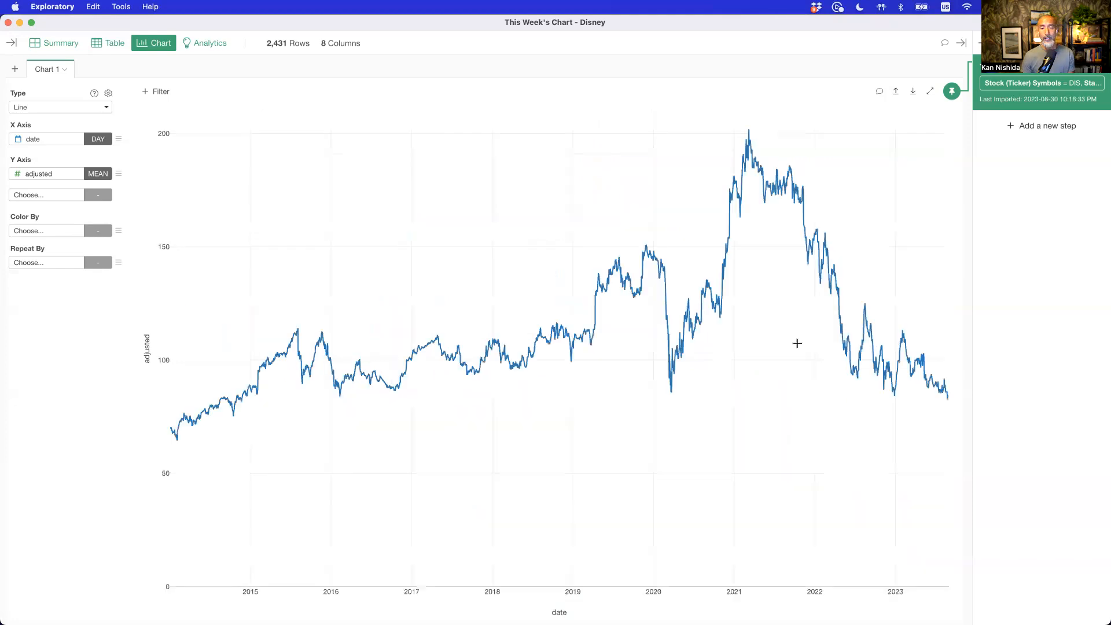
{"action": "mouse_move", "coordinate": [947, 402]}
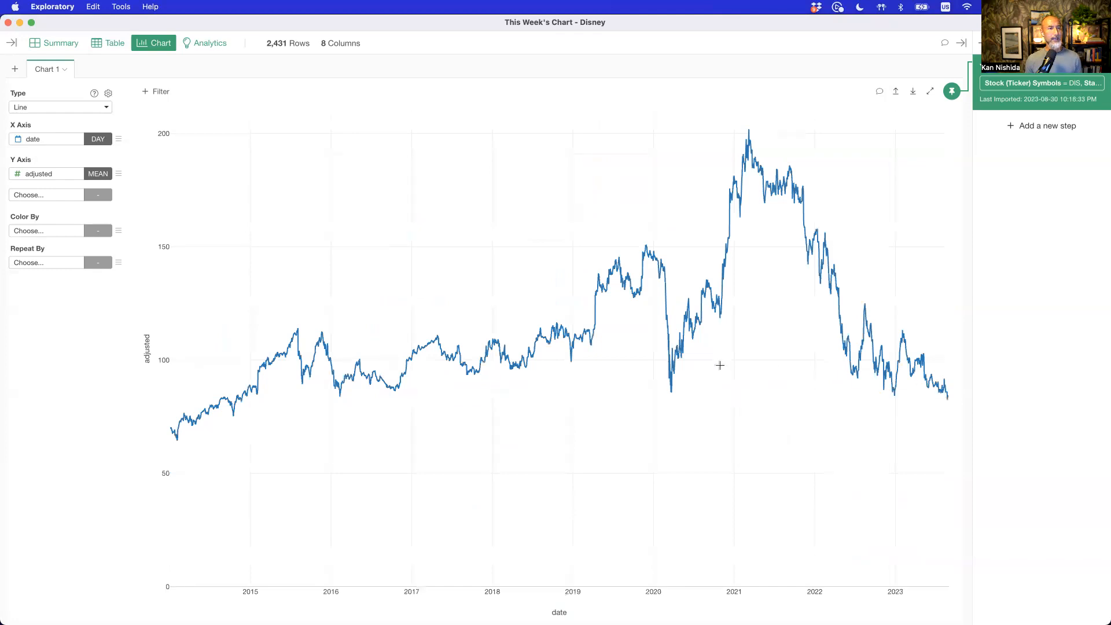
Step: Add a Last Value reference line in Light Red to the adjusted price on the Y axis
{"action": "left_click", "coordinate": [120, 174]}
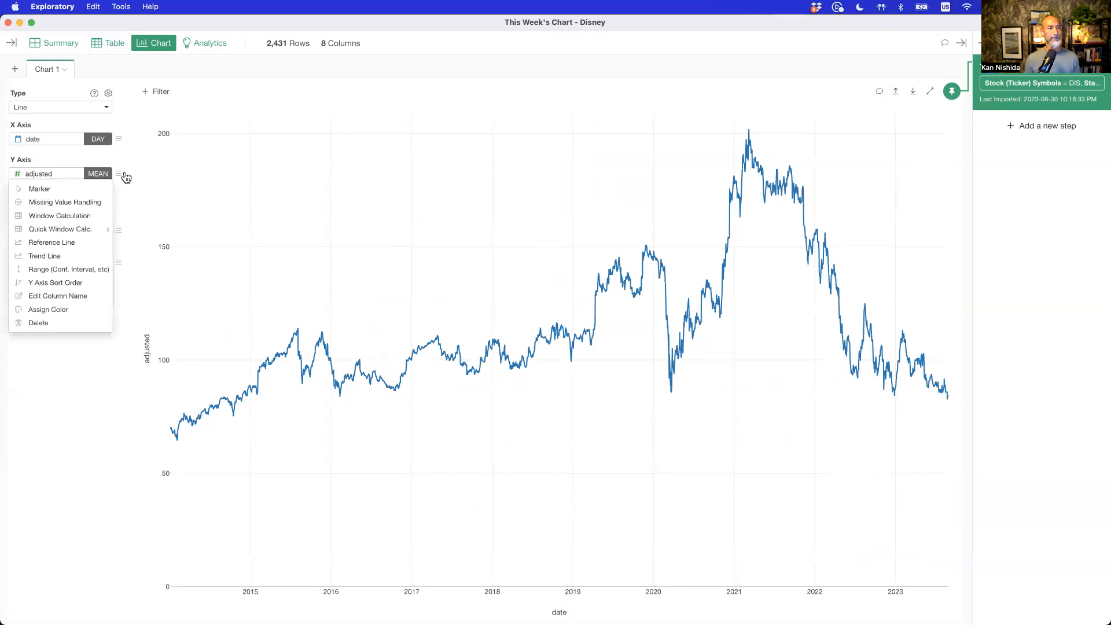
{"action": "left_click", "coordinate": [66, 244]}
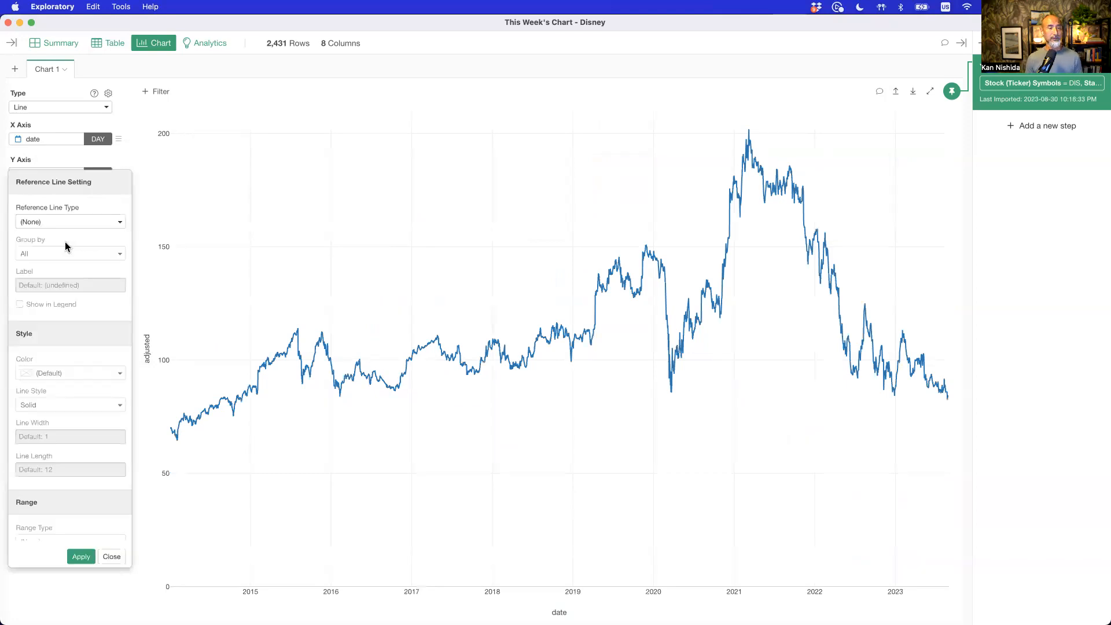
{"action": "left_click", "coordinate": [74, 222]}
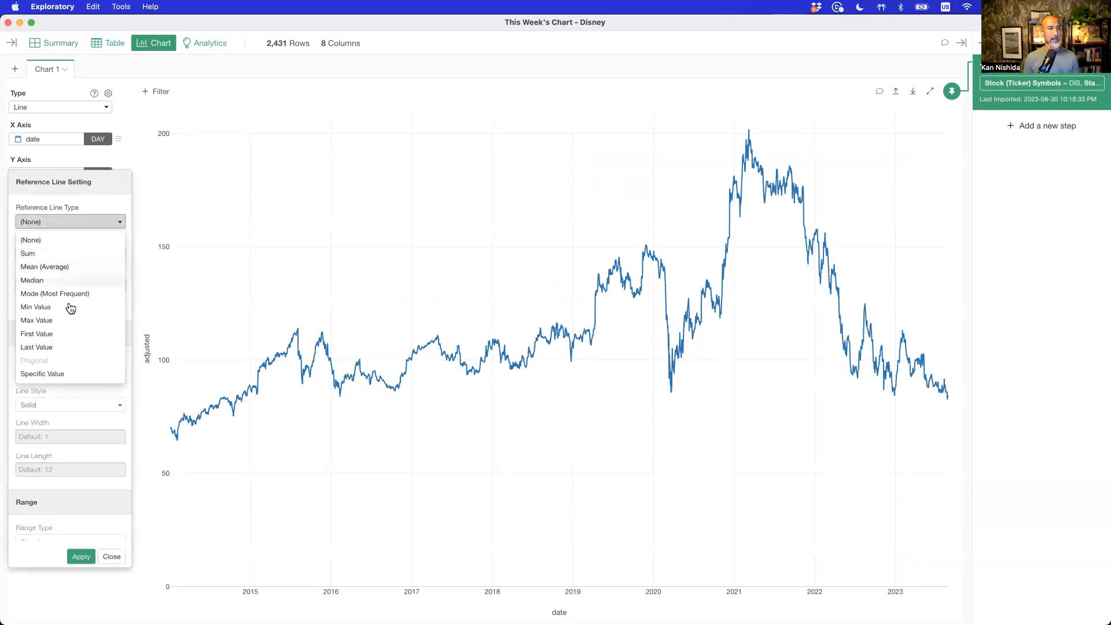
{"action": "left_click", "coordinate": [52, 347]}
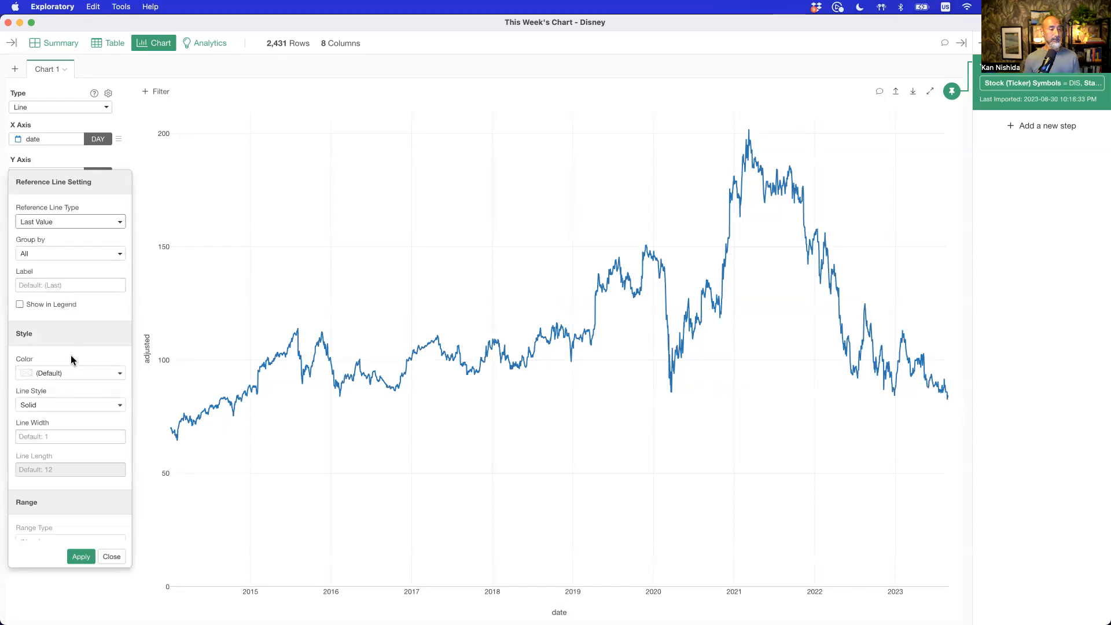
{"action": "scroll", "coordinate": [71, 360], "scroll_direction": "down", "scroll_amount": 3}
{"action": "left_click", "coordinate": [60, 219]}
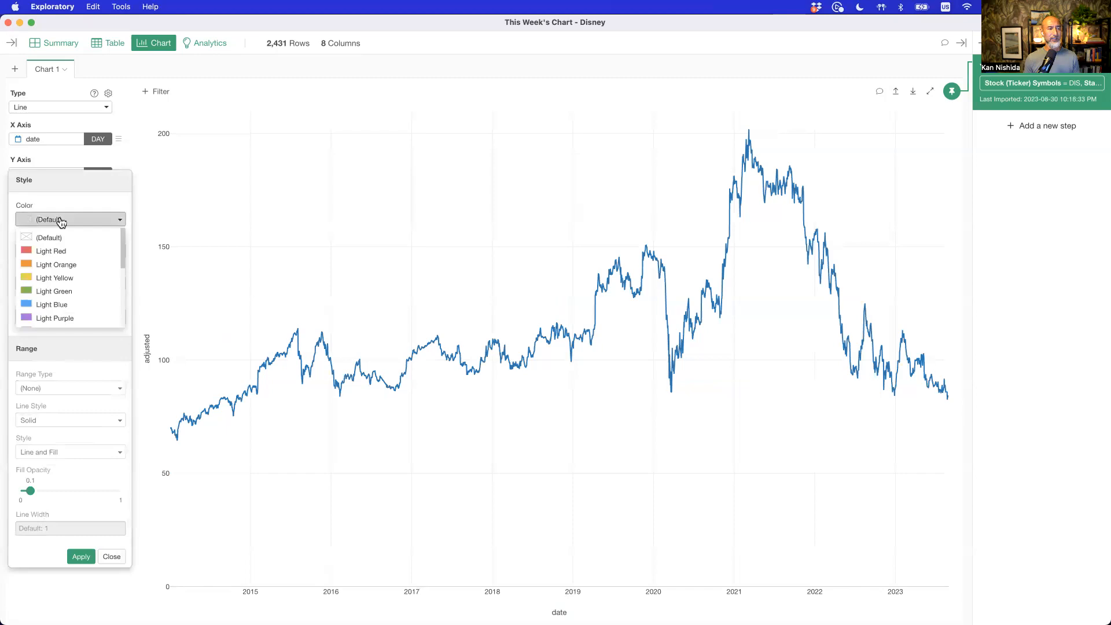
{"action": "left_click", "coordinate": [64, 256]}
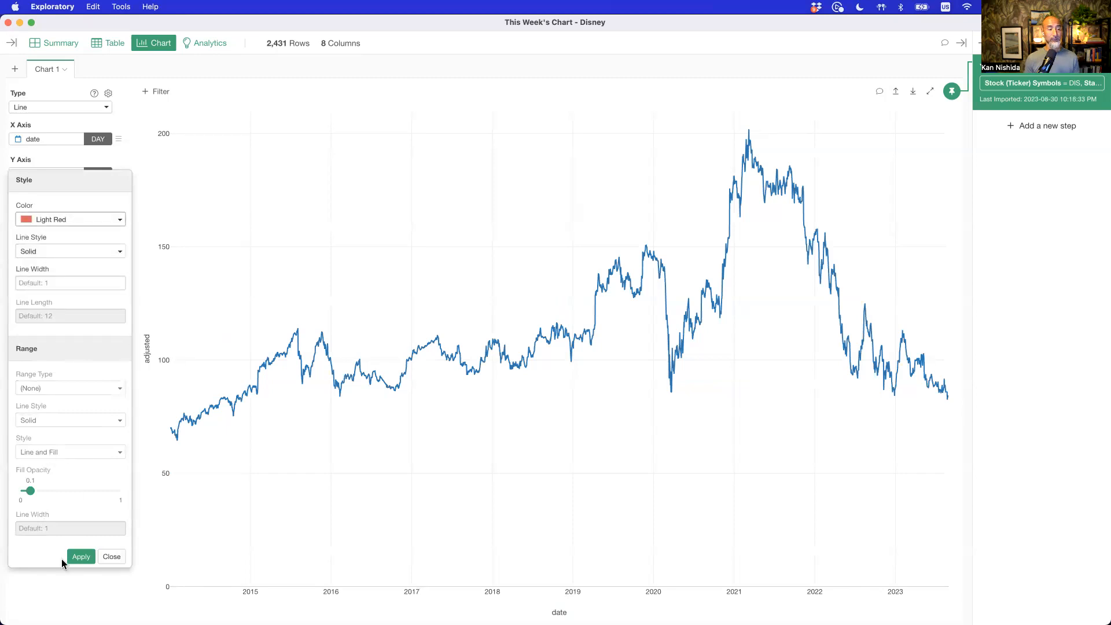
{"action": "left_click", "coordinate": [80, 557]}
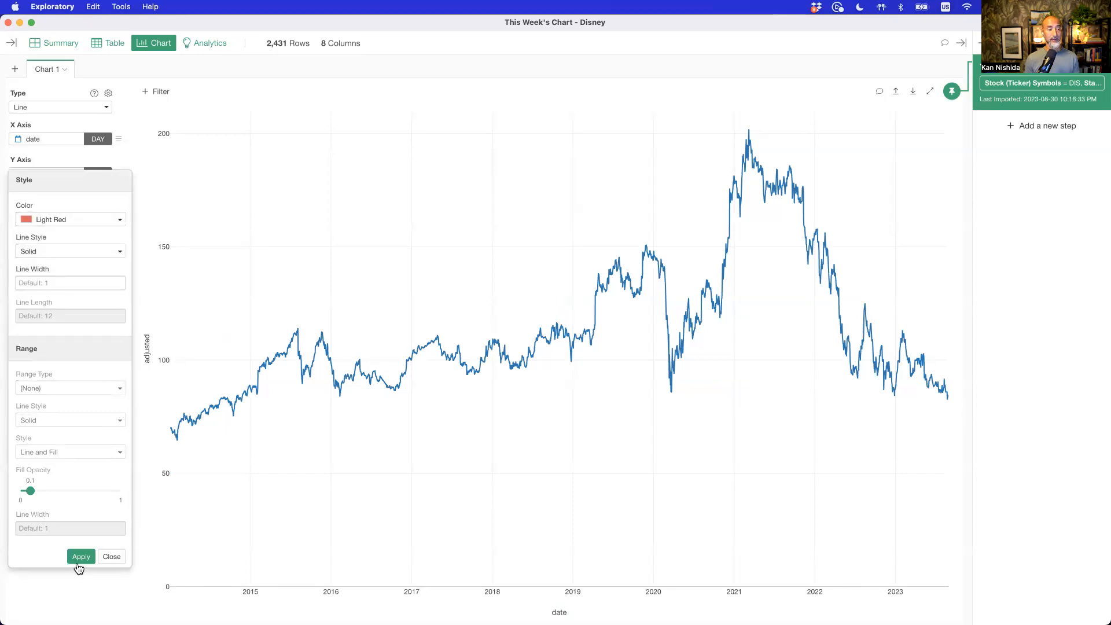
{"action": "left_click", "coordinate": [114, 557]}
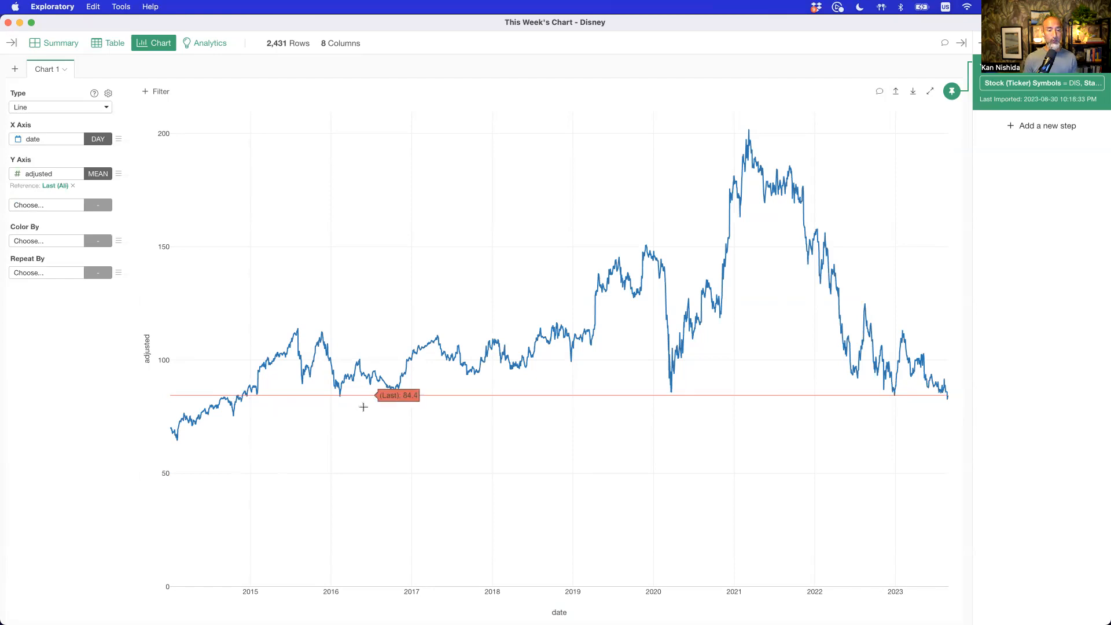
Step: Read the late August 2023 low from the chart and change the reference line to a Specific Value of 82.47
{"action": "mouse_move", "coordinate": [341, 401]}
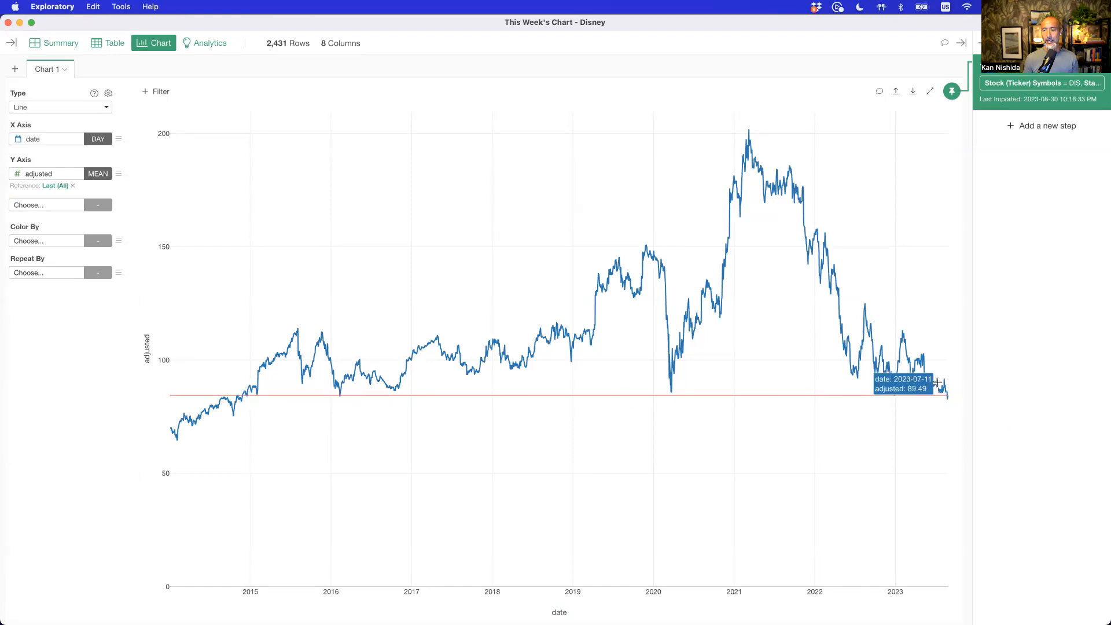
{"action": "left_click_drag", "start_coordinate": [938, 380], "coordinate": [951, 398]}
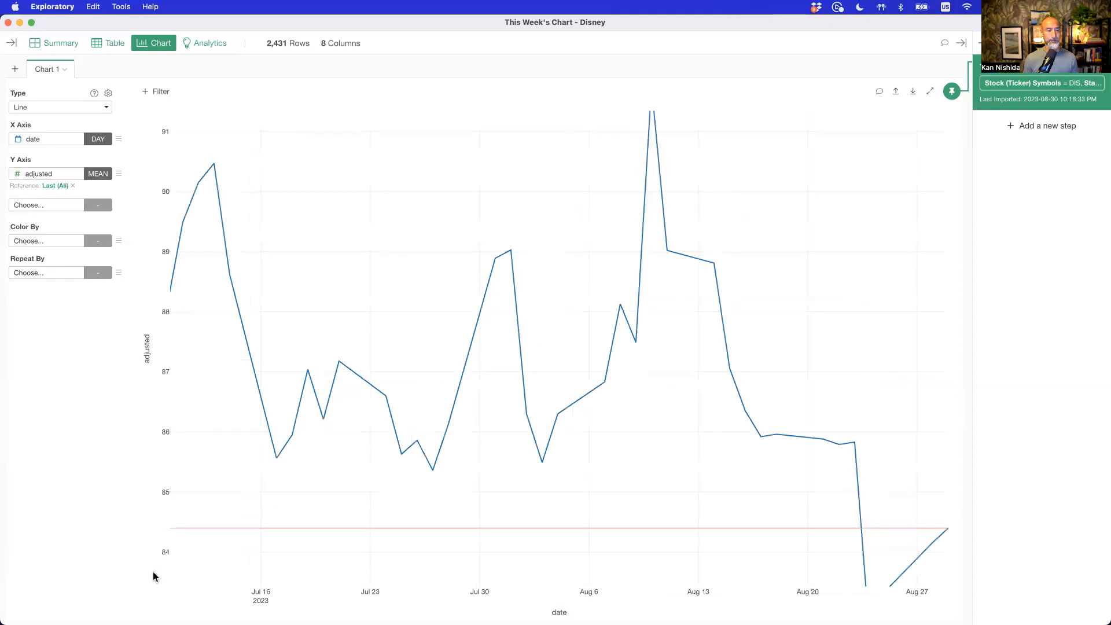
{"action": "left_click_drag", "start_coordinate": [155, 574], "coordinate": [166, 495]}
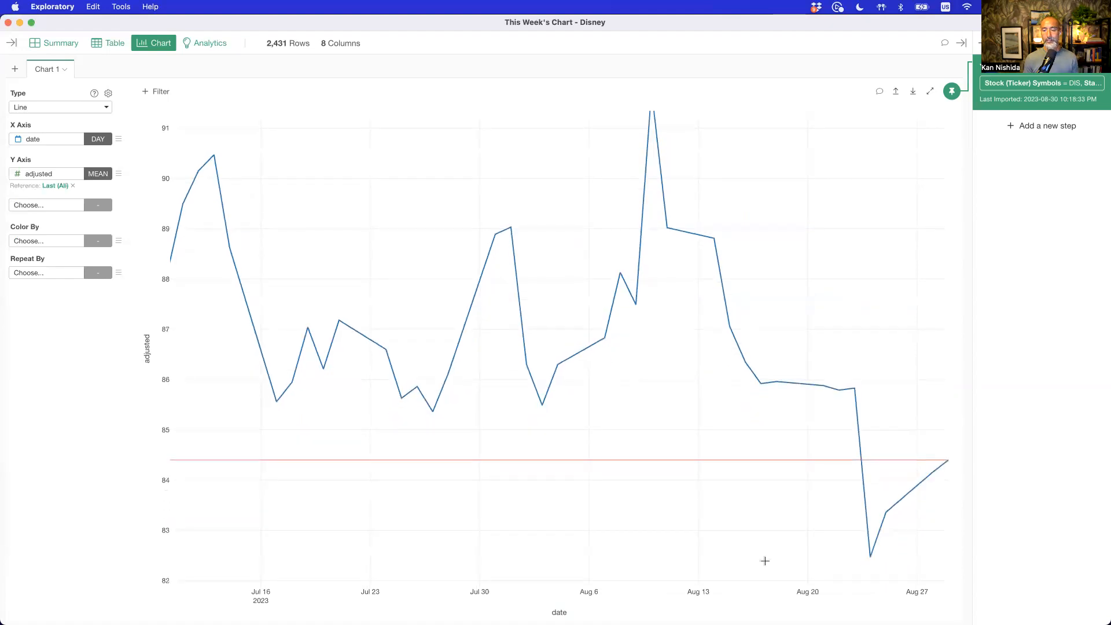
{"action": "mouse_move", "coordinate": [873, 554]}
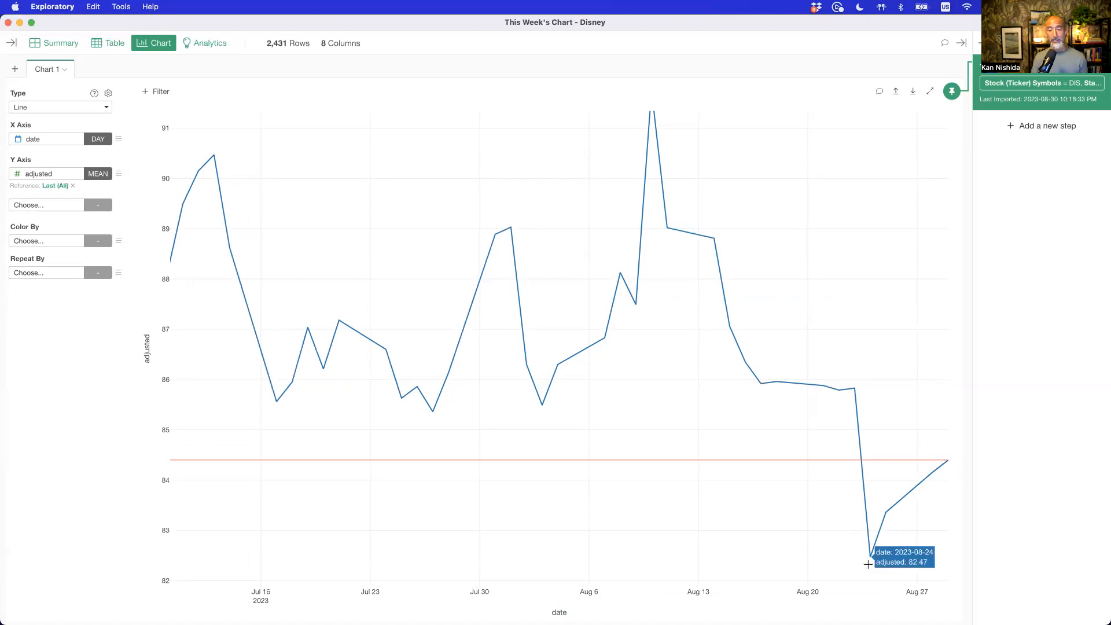
{"action": "left_click", "coordinate": [56, 186]}
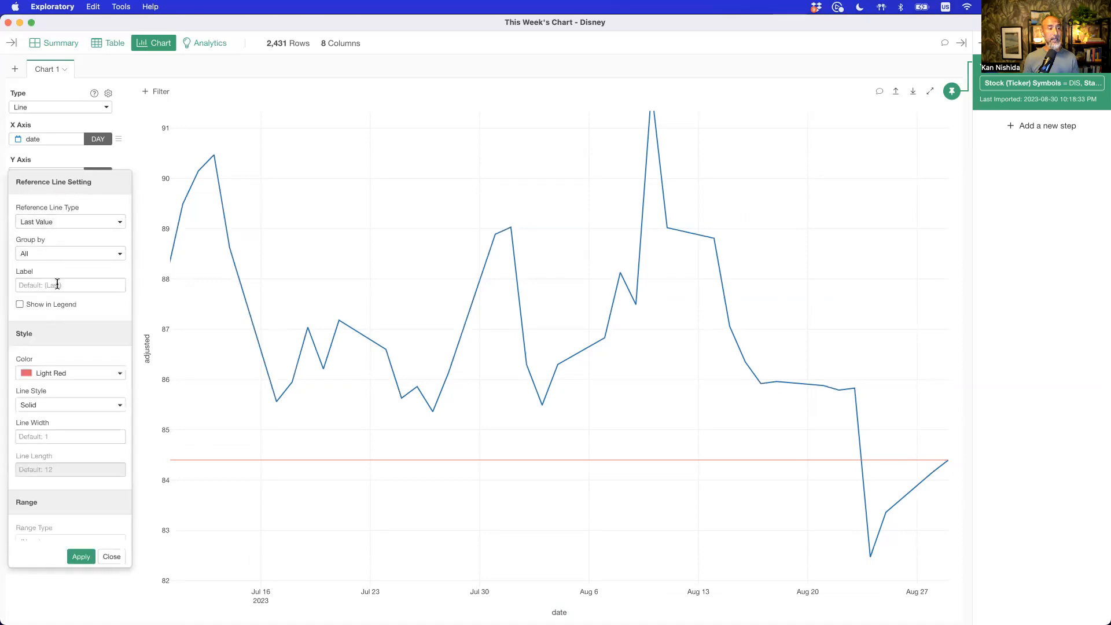
{"action": "left_click", "coordinate": [68, 221]}
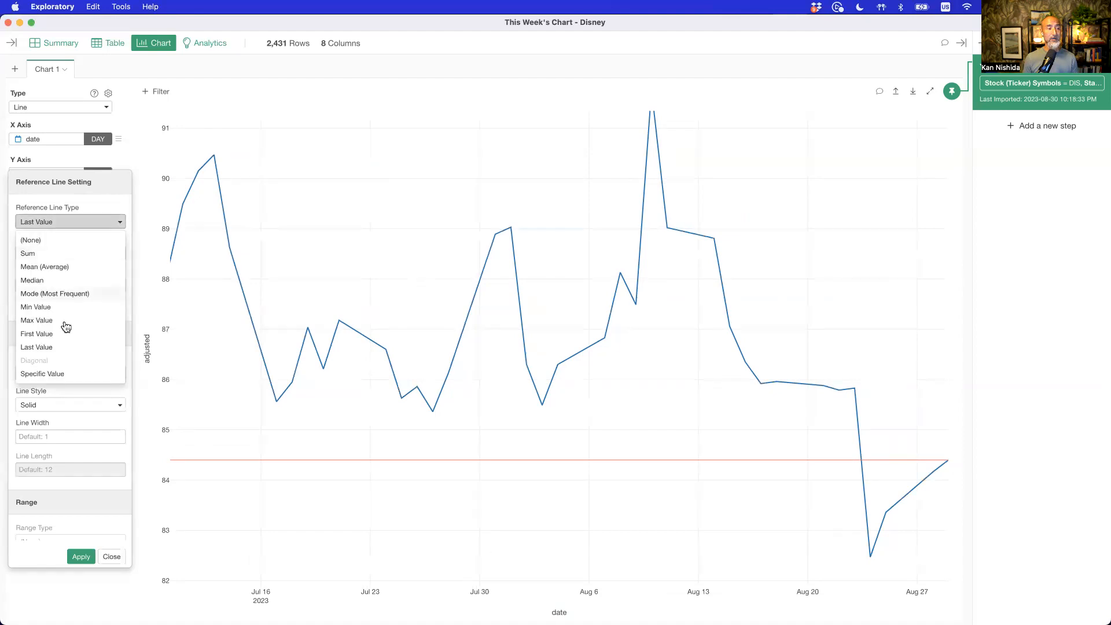
{"action": "left_click", "coordinate": [65, 377]}
{"action": "left_click", "coordinate": [45, 253]}
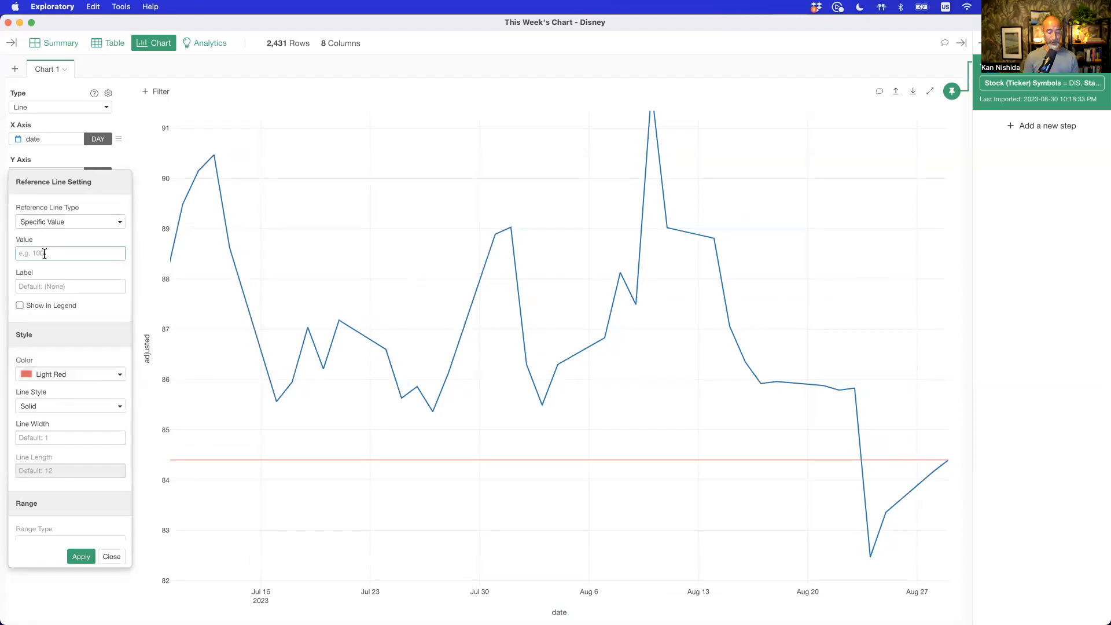
{"action": "type", "text": "82.47"}
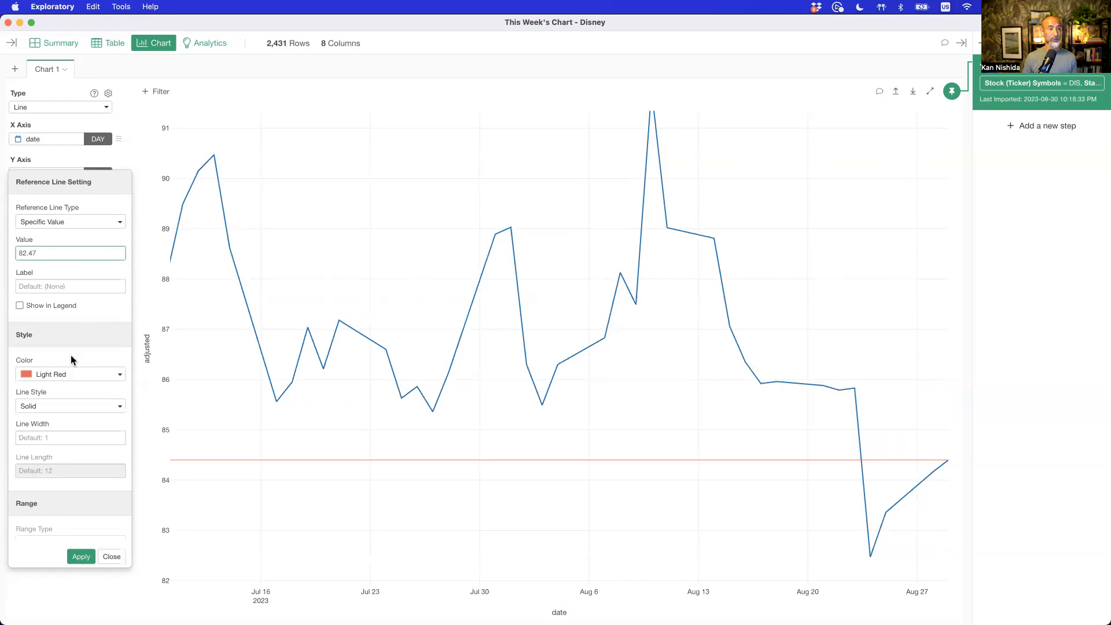
{"action": "left_click", "coordinate": [82, 558]}
{"action": "left_click", "coordinate": [110, 556]}
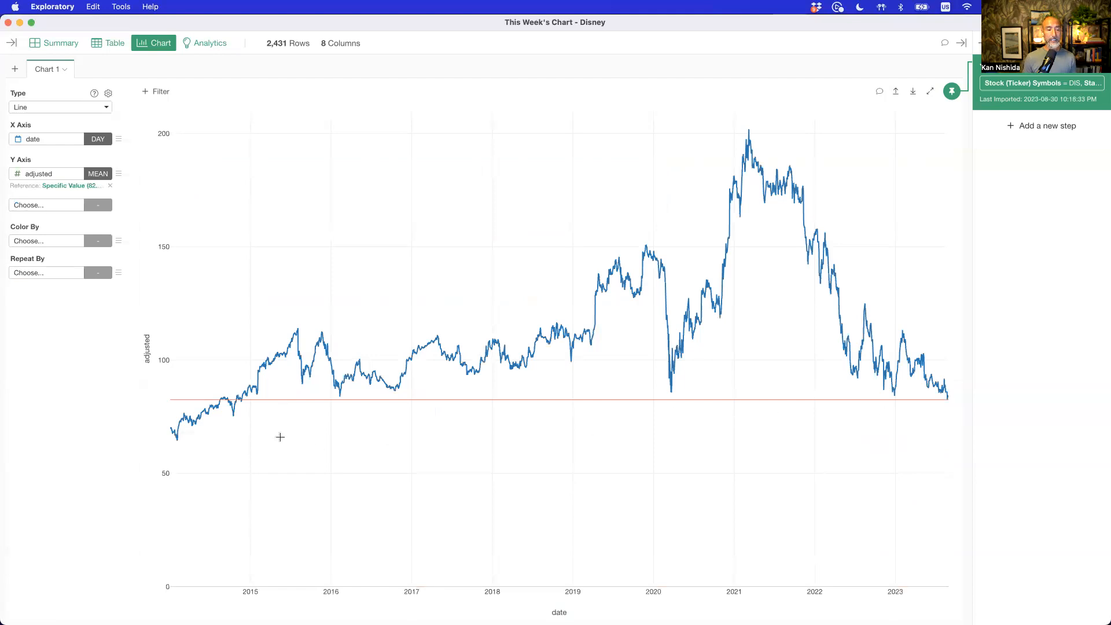
{"action": "mouse_move", "coordinate": [244, 412]}
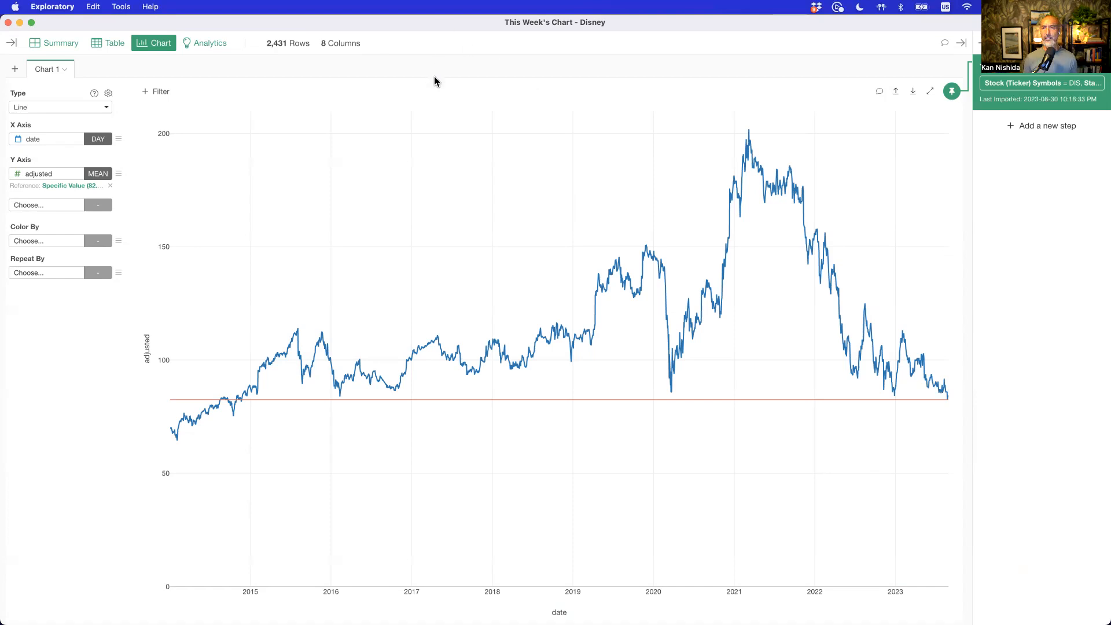
Step: Open the SP500 data frame and its stock price import settings to examine the ticker symbol and start date
{"action": "left_click", "coordinate": [14, 44]}
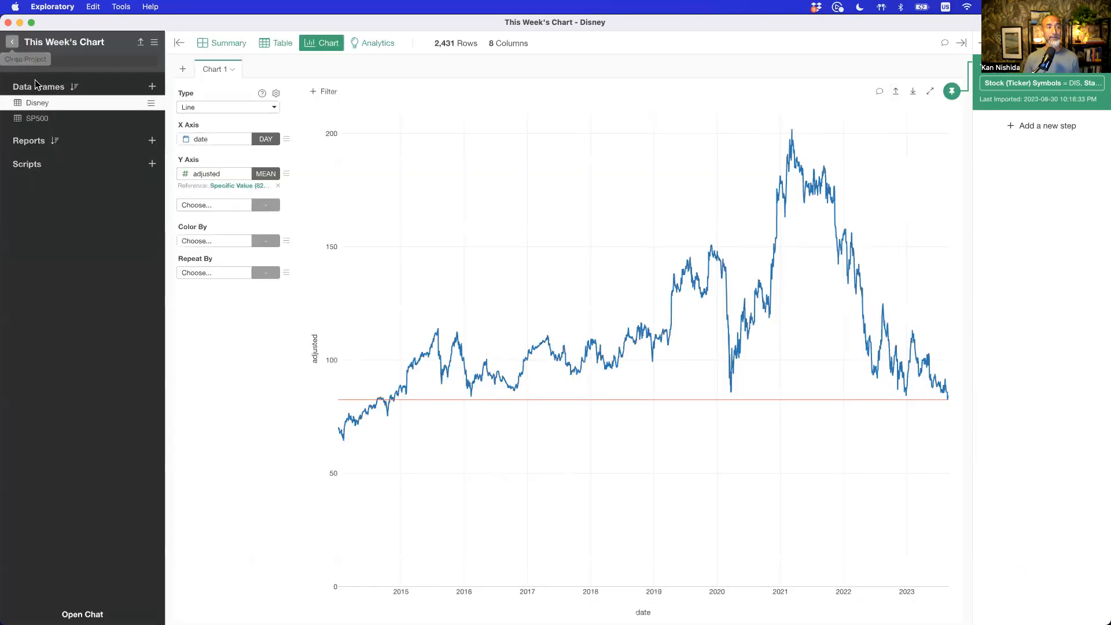
{"action": "mouse_move", "coordinate": [69, 119]}
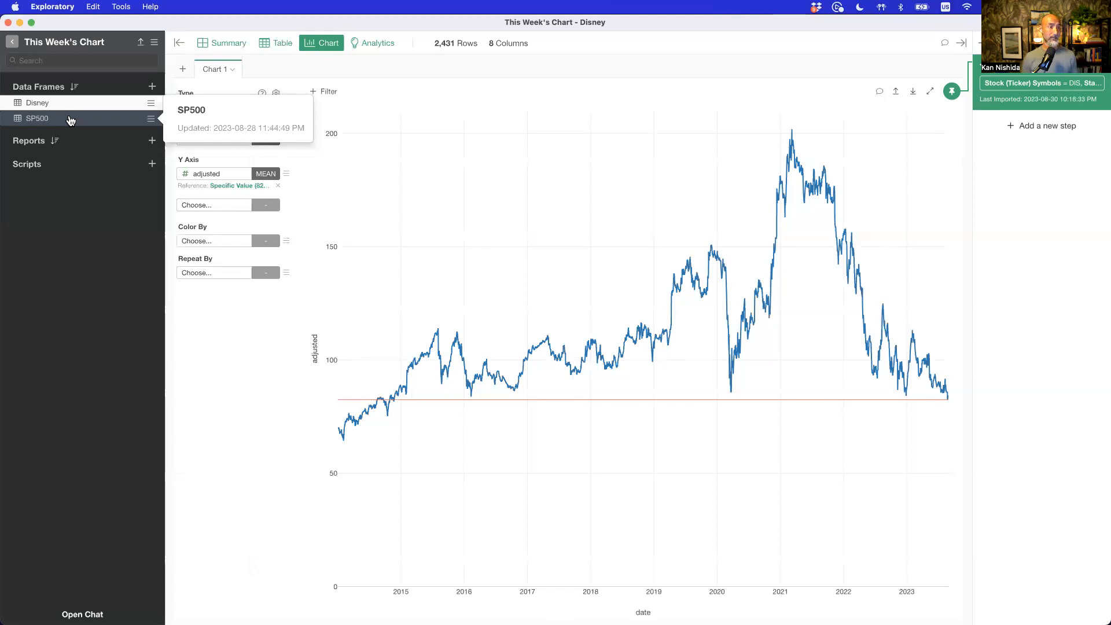
{"action": "left_click", "coordinate": [69, 119]}
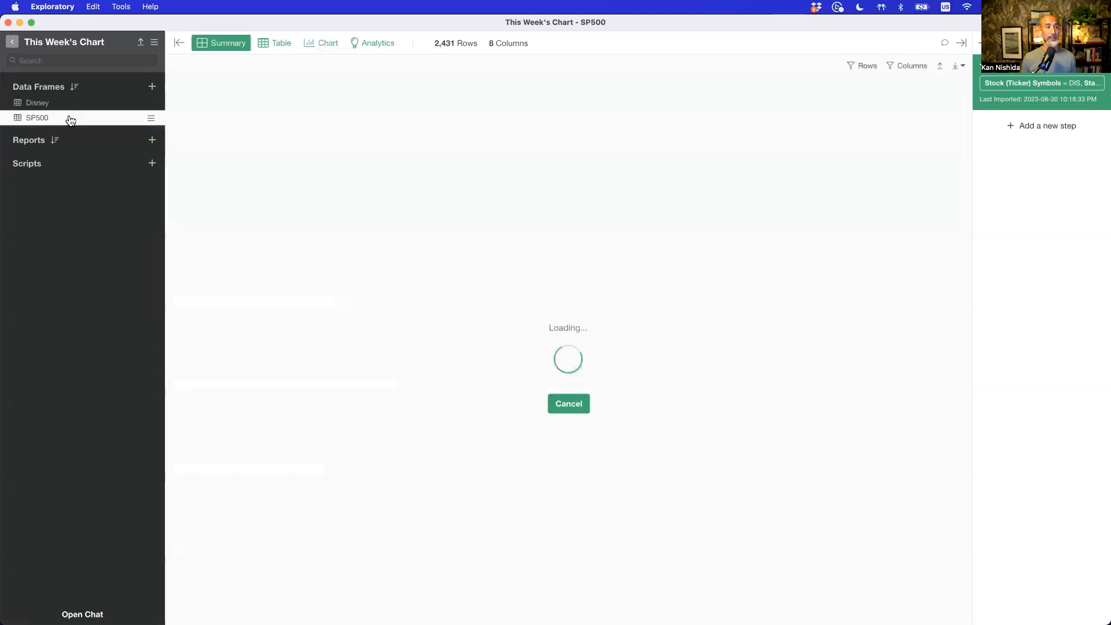
{"action": "left_click", "coordinate": [1002, 87]}
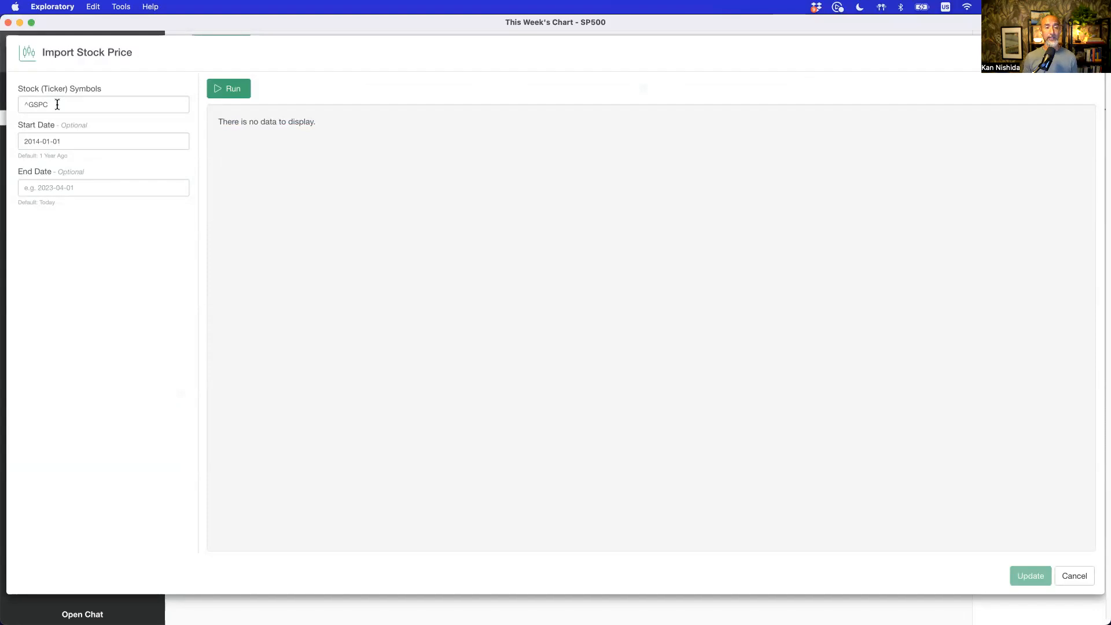
Step: Switch to Chrome and look up the ticker symbol of the S&P 500 index on Yahoo Finance
{"action": "key", "text": "super+Tab"}
{"action": "left_click", "coordinate": [258, 301]}
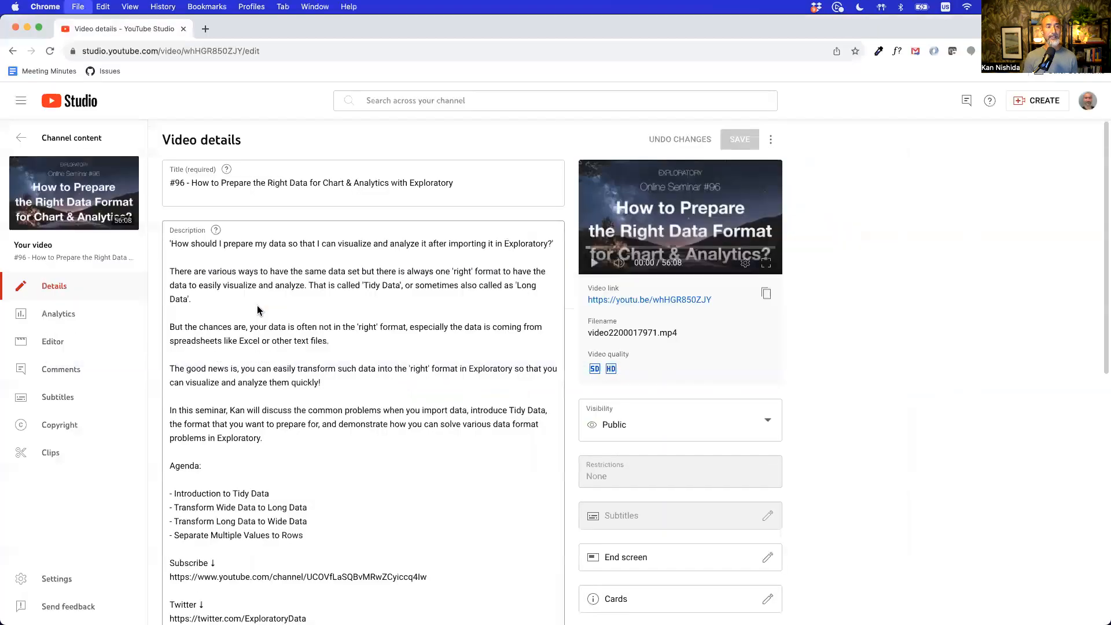
{"action": "key", "text": "super+n"}
{"action": "type", "text": "finance"}
{"action": "key", "text": "Return"}
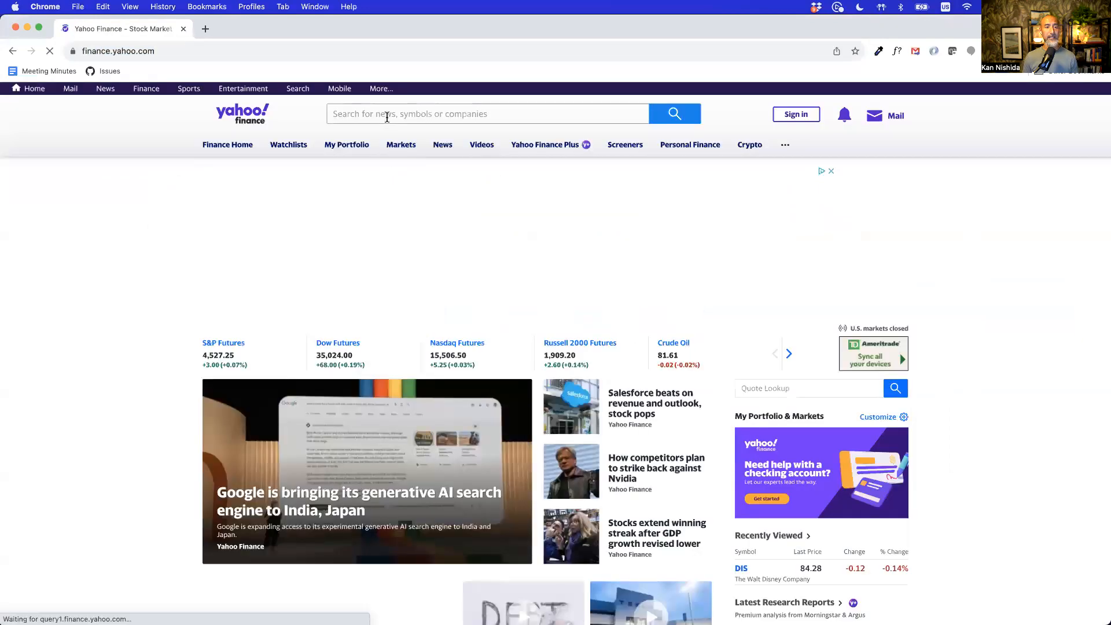
{"action": "left_click", "coordinate": [386, 115]}
{"action": "type", "text": "s"}
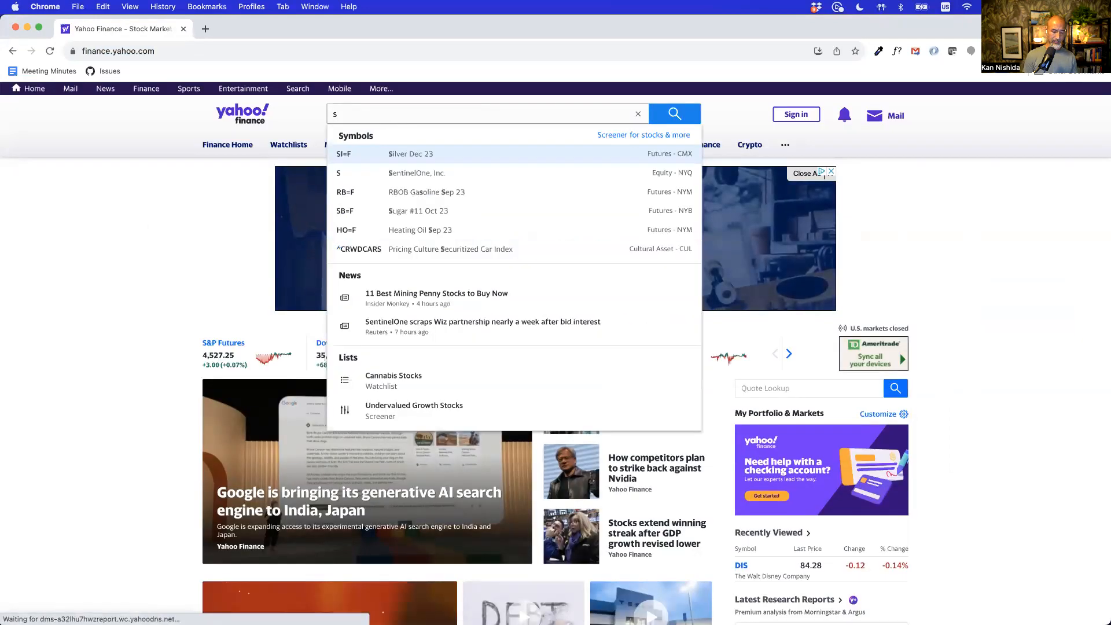
{"action": "type", "text": "&p"}
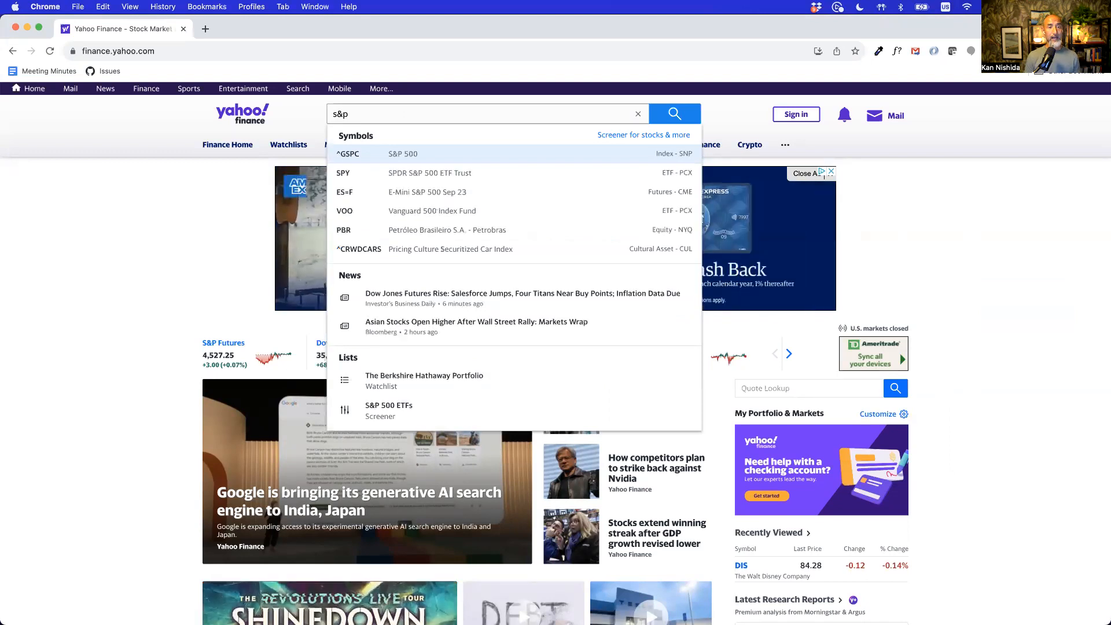
{"action": "left_click", "coordinate": [391, 155]}
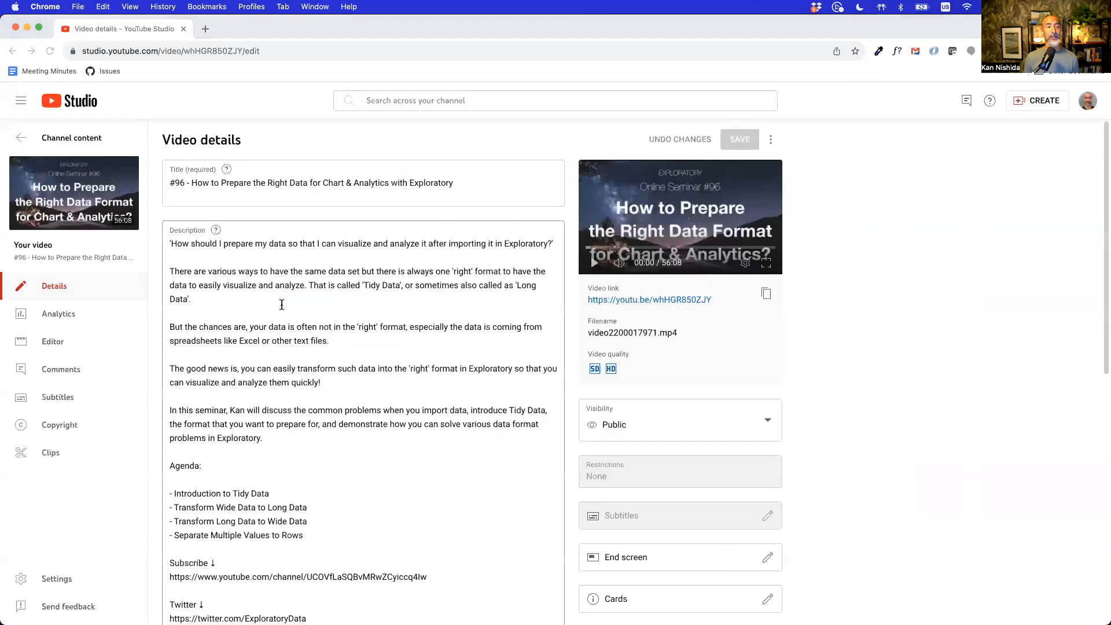
Step: Switch back to Exploratory, dismiss the stock price import settings and re-import the SP500 data from its source
{"action": "key", "text": "super+Tab"}
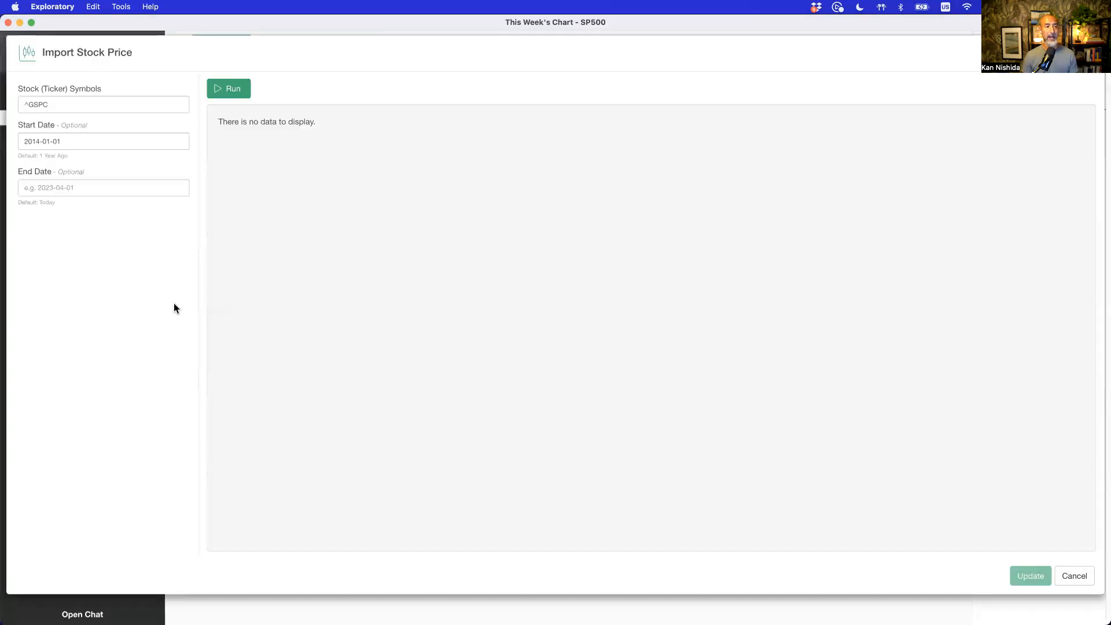
{"action": "left_click", "coordinate": [1076, 578]}
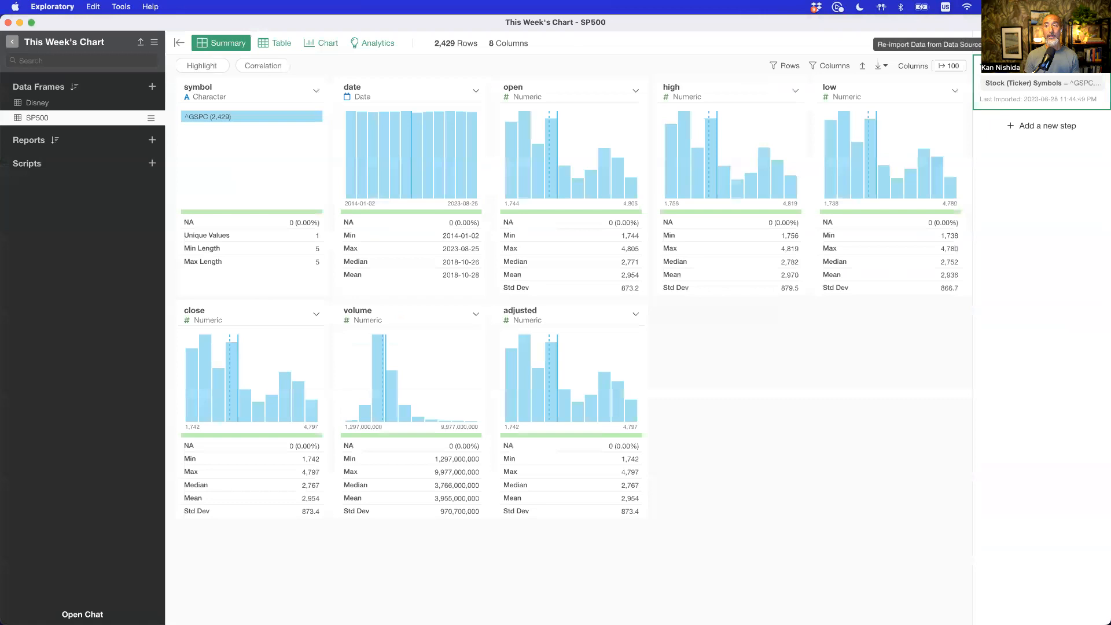
{"action": "left_click", "coordinate": [984, 43]}
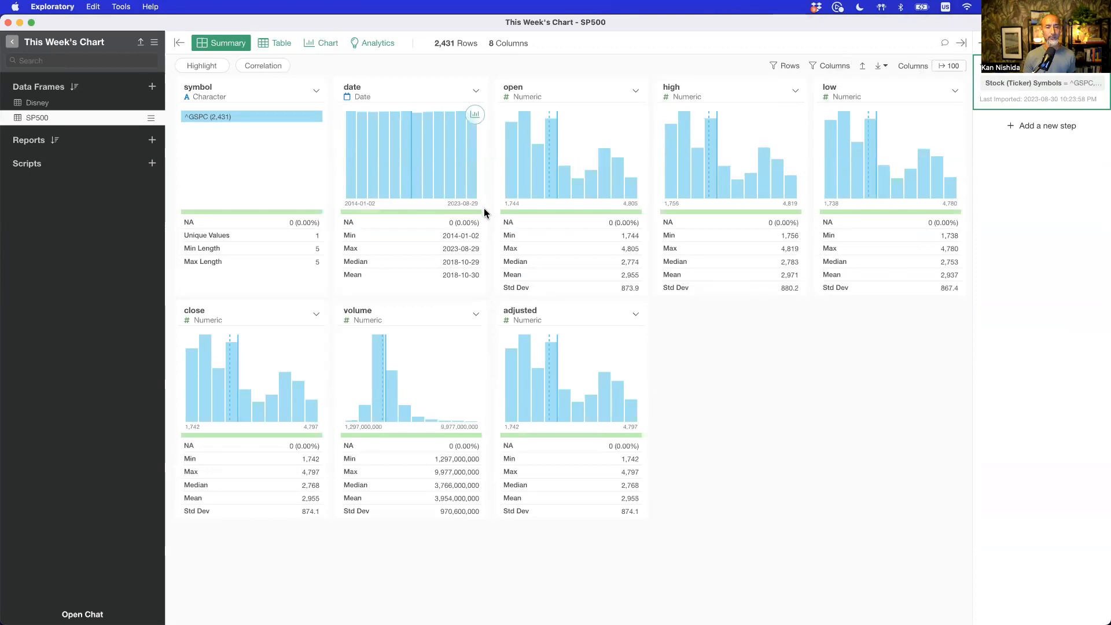
Step: Merge the SP500 rows into the Disney data frame with Bind Rows, keeping Reserve Data Frame Name enabled
{"action": "left_click", "coordinate": [84, 103]}
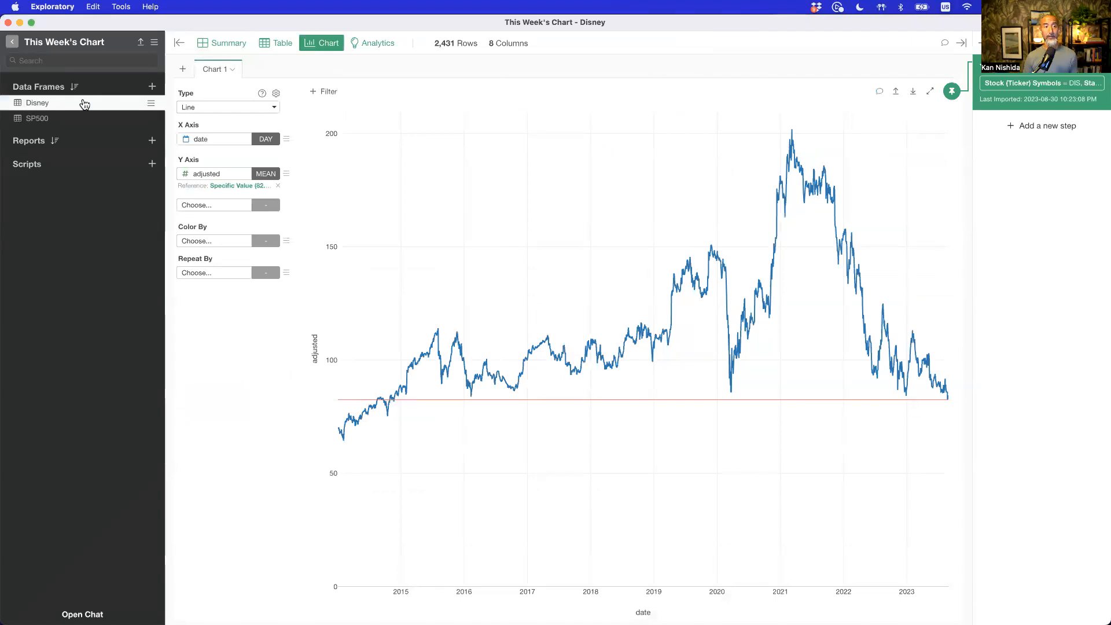
{"action": "left_click", "coordinate": [268, 43]}
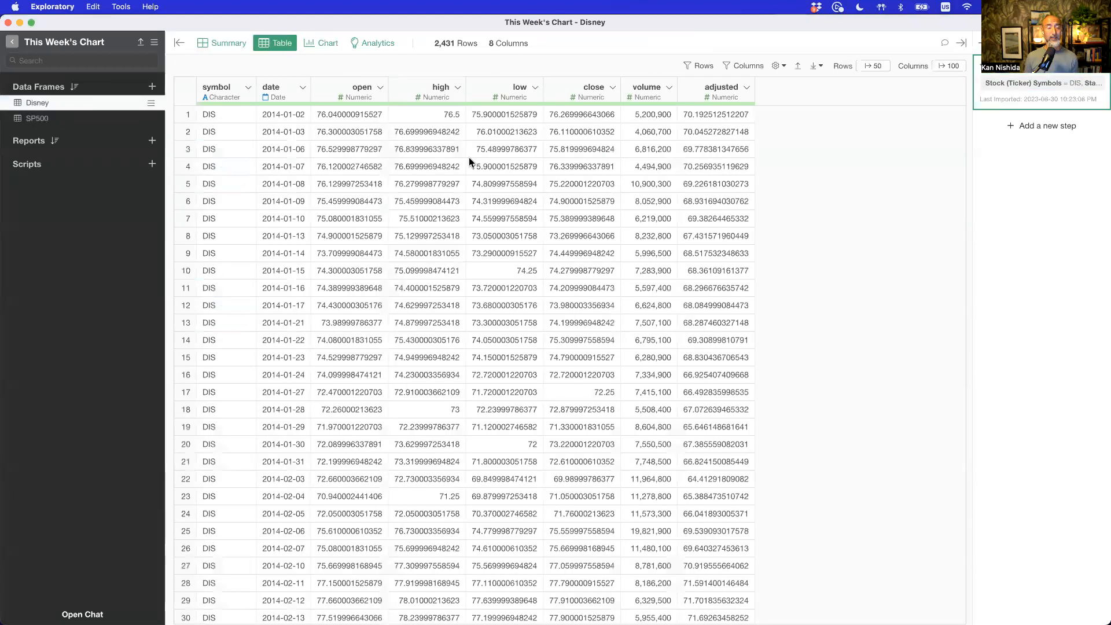
{"action": "left_click", "coordinate": [249, 88]}
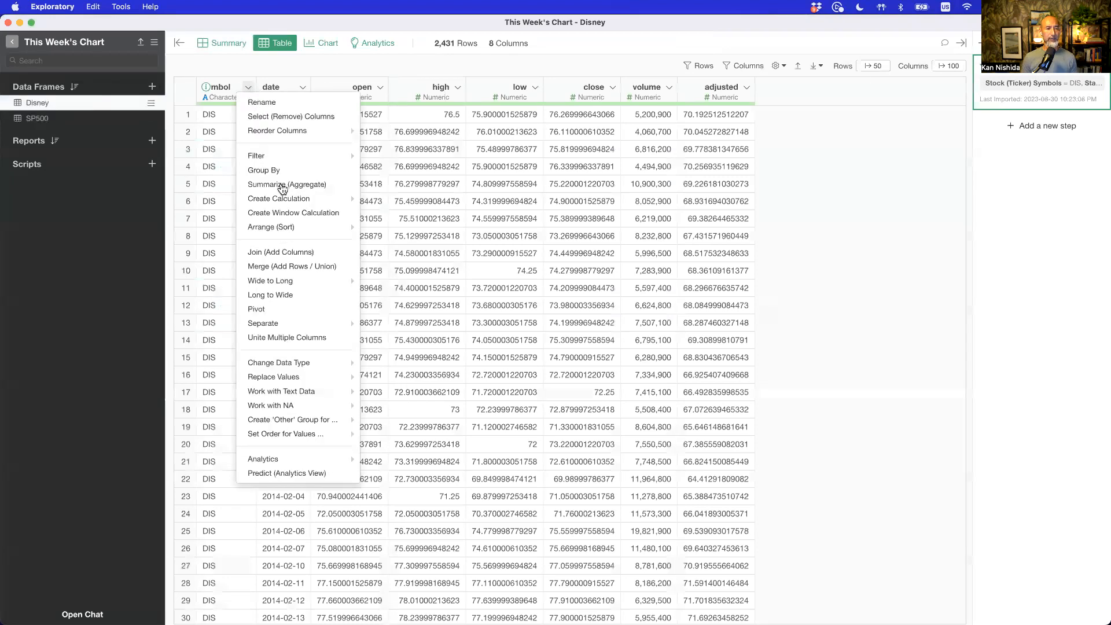
{"action": "left_click", "coordinate": [294, 267]}
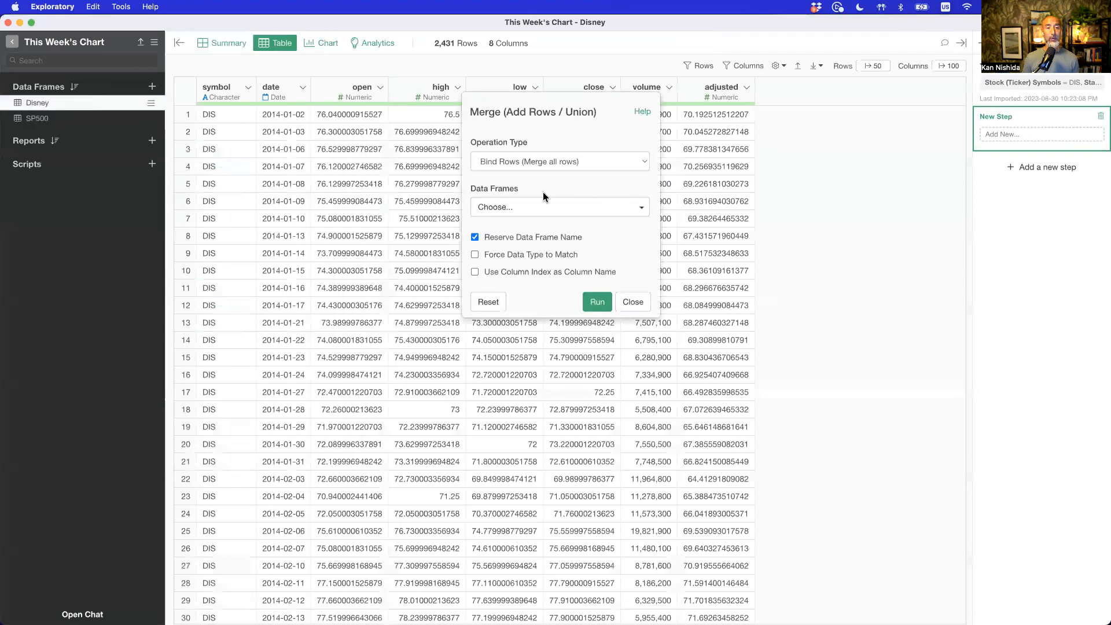
{"action": "left_click", "coordinate": [542, 208]}
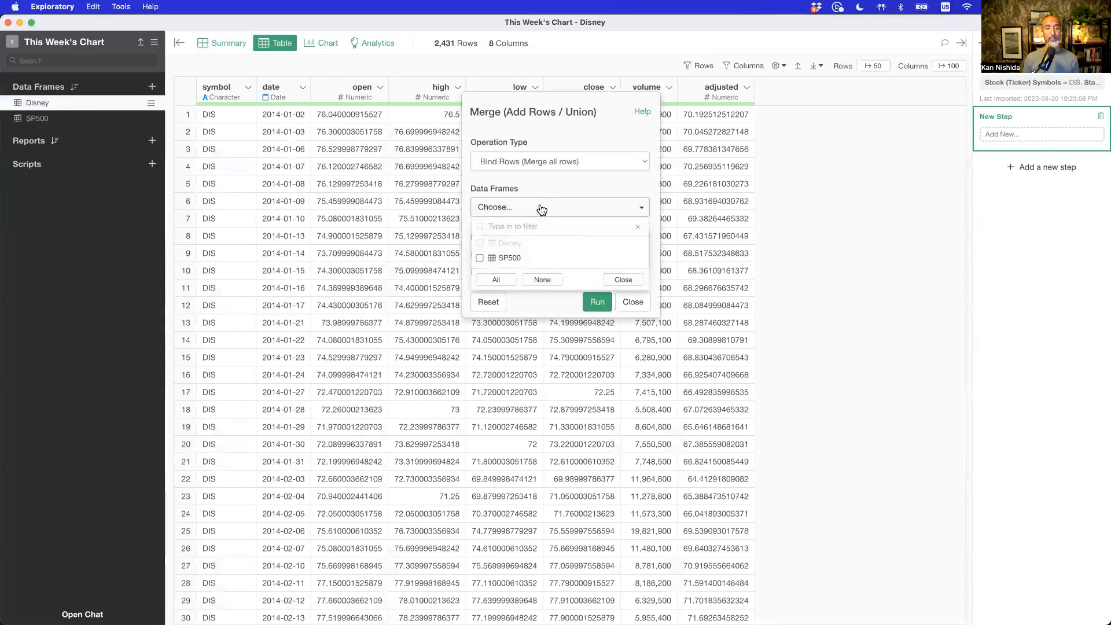
{"action": "left_click", "coordinate": [479, 258]}
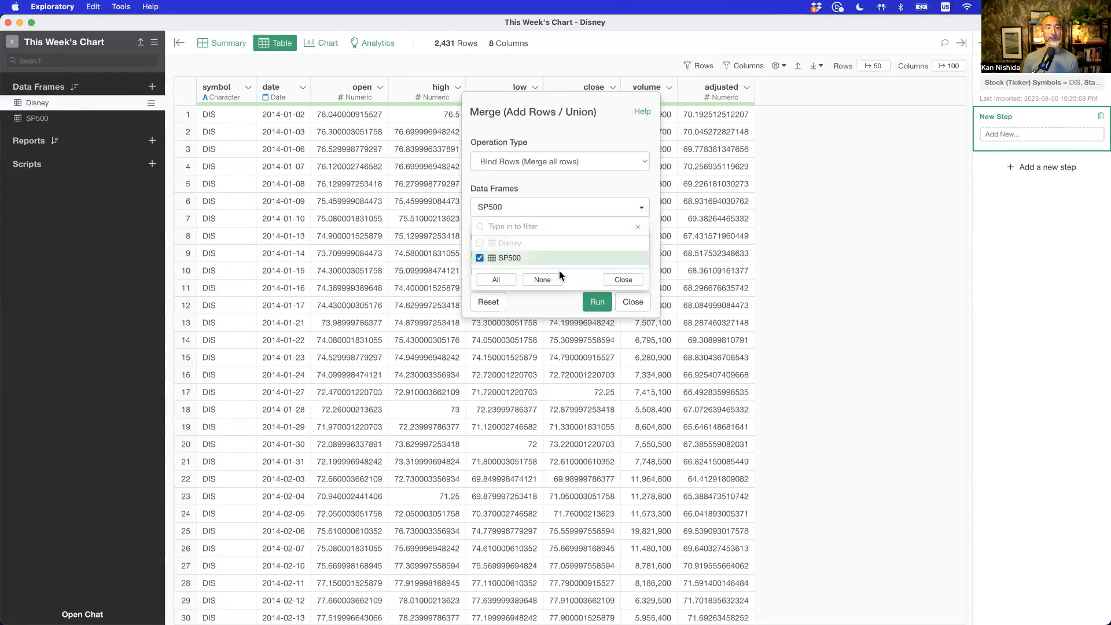
{"action": "left_click", "coordinate": [624, 281]}
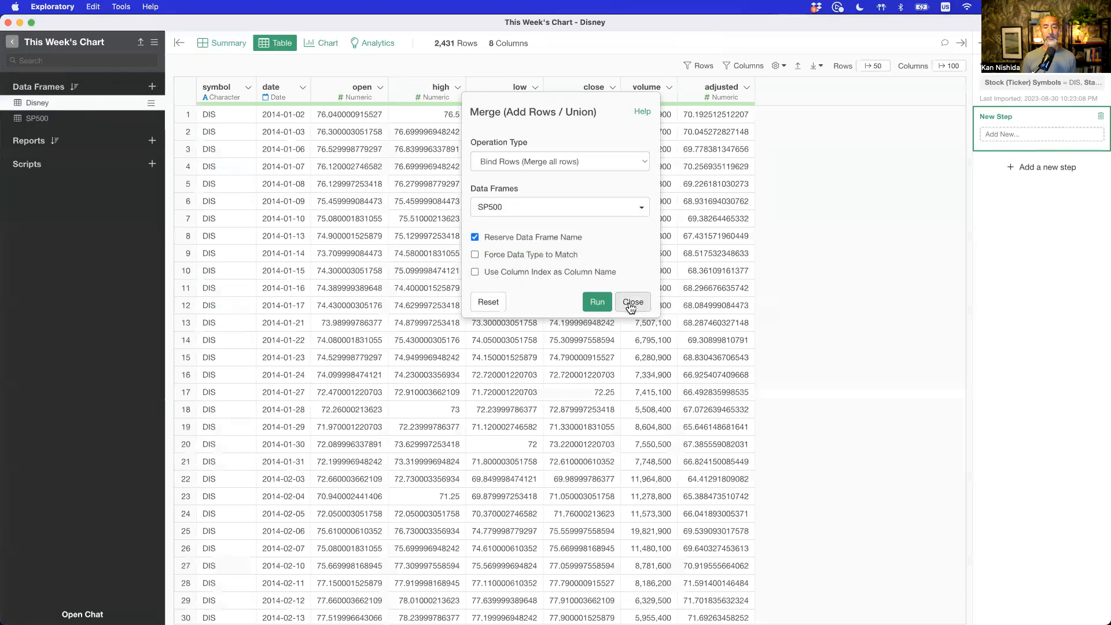
{"action": "left_click", "coordinate": [598, 304]}
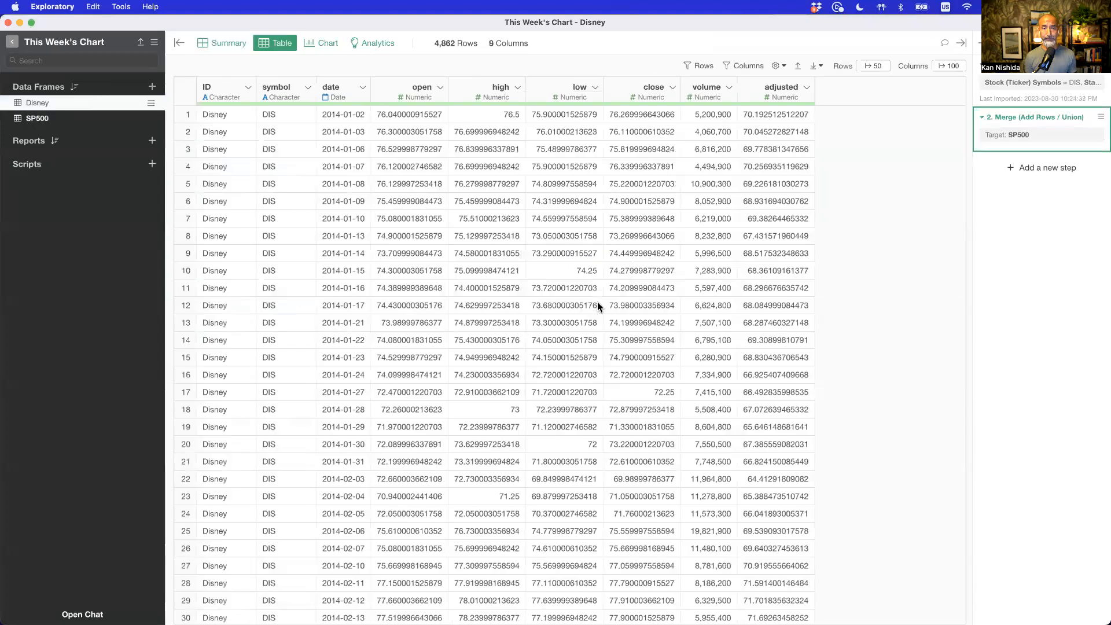
Step: Examine the merged data's column summary, including ID, and compare the row counts of the source and Merge steps
{"action": "left_click", "coordinate": [226, 45]}
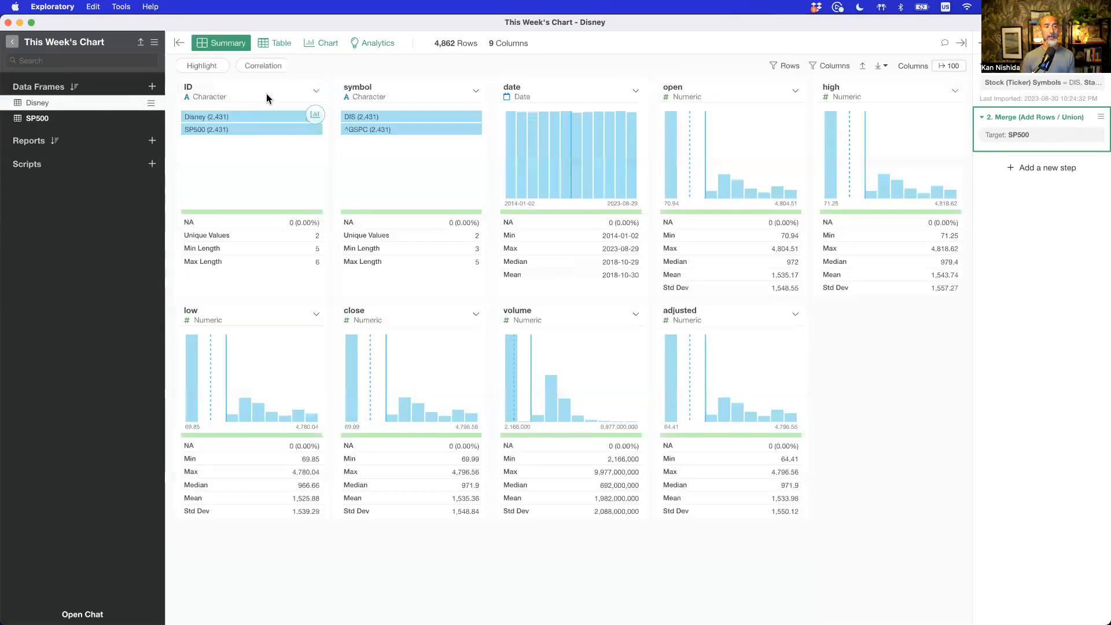
{"action": "left_click", "coordinate": [266, 93]}
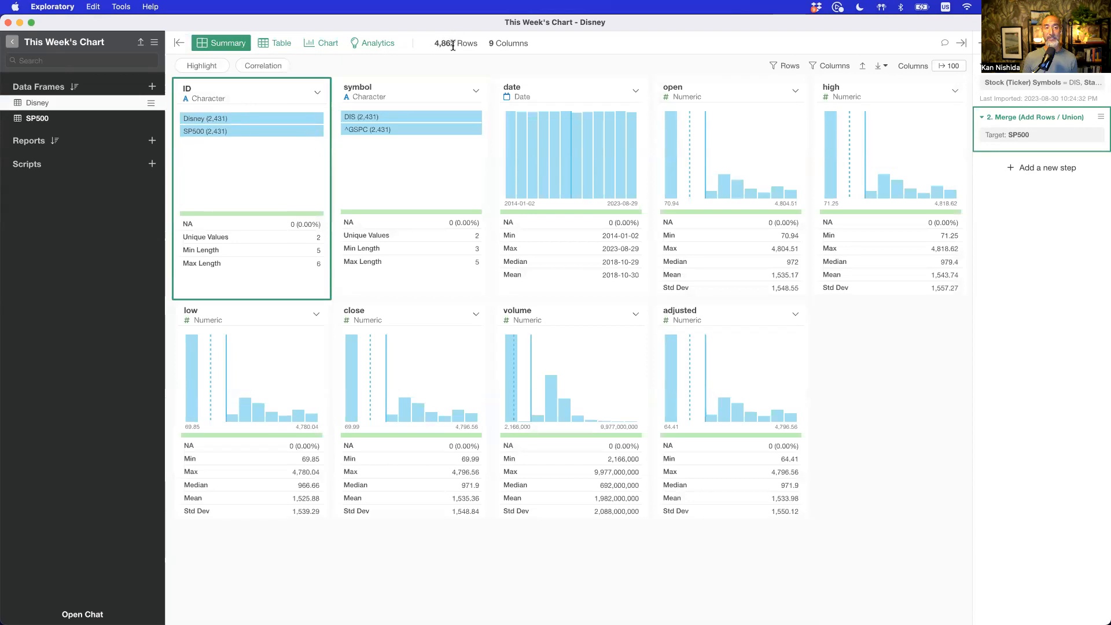
{"action": "left_click", "coordinate": [1015, 87]}
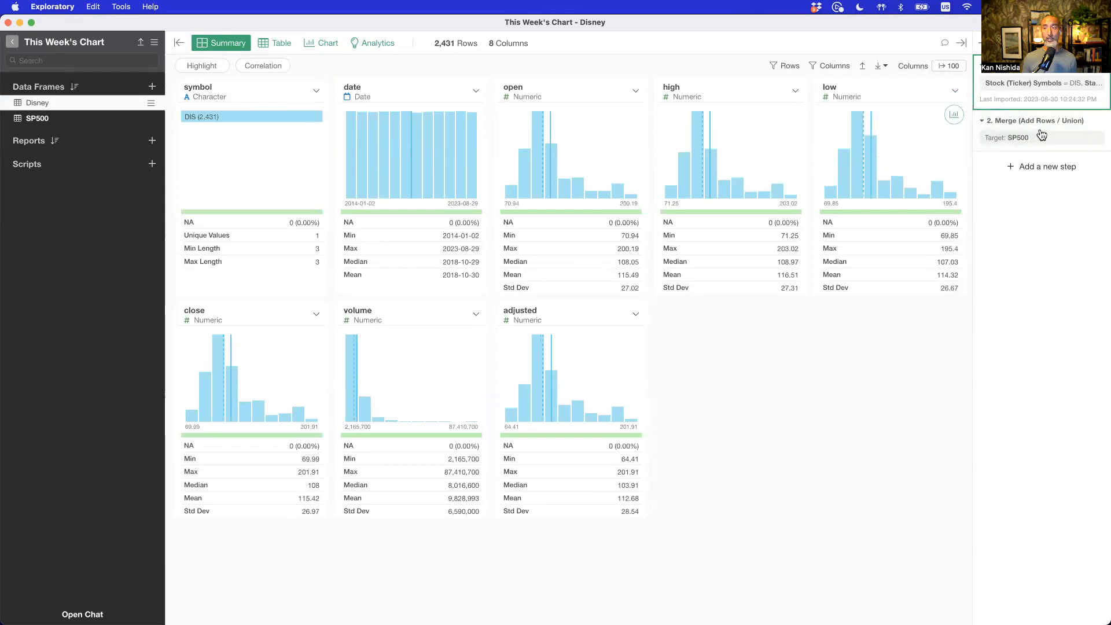
{"action": "left_click", "coordinate": [999, 121]}
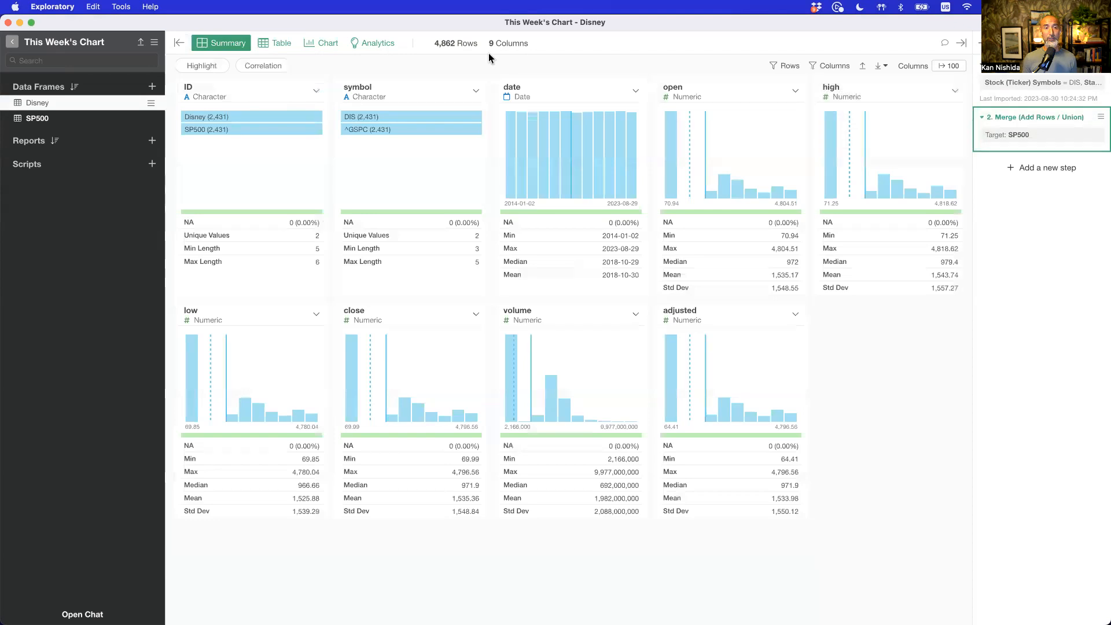
Step: Pin the Disney line chart to the Merge step and collapse the data frame list to widen the chart
{"action": "left_click", "coordinate": [309, 42]}
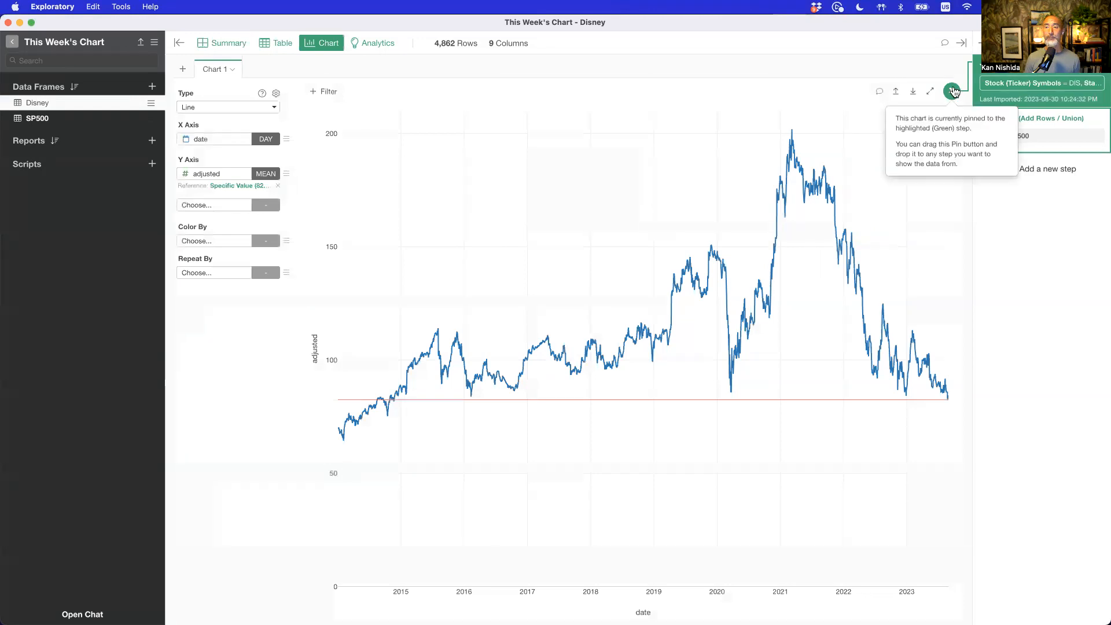
{"action": "left_click", "coordinate": [1003, 133]}
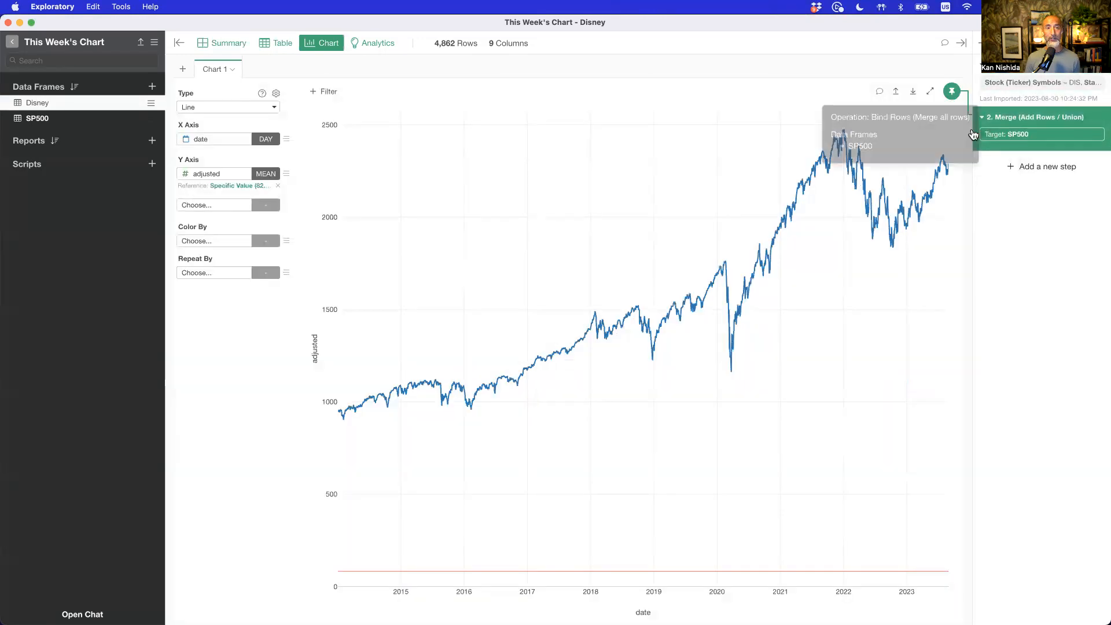
{"action": "left_click", "coordinate": [179, 43]}
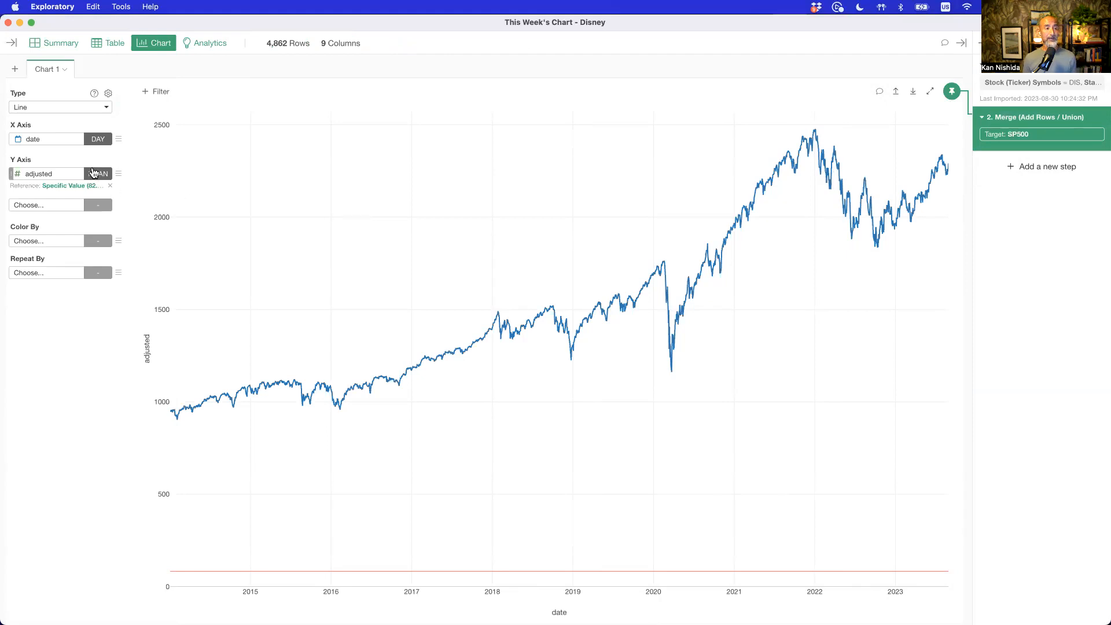
Step: Color the lines by the ID column and remove the Specific Value reference line from the adjusted price
{"action": "left_click", "coordinate": [59, 240]}
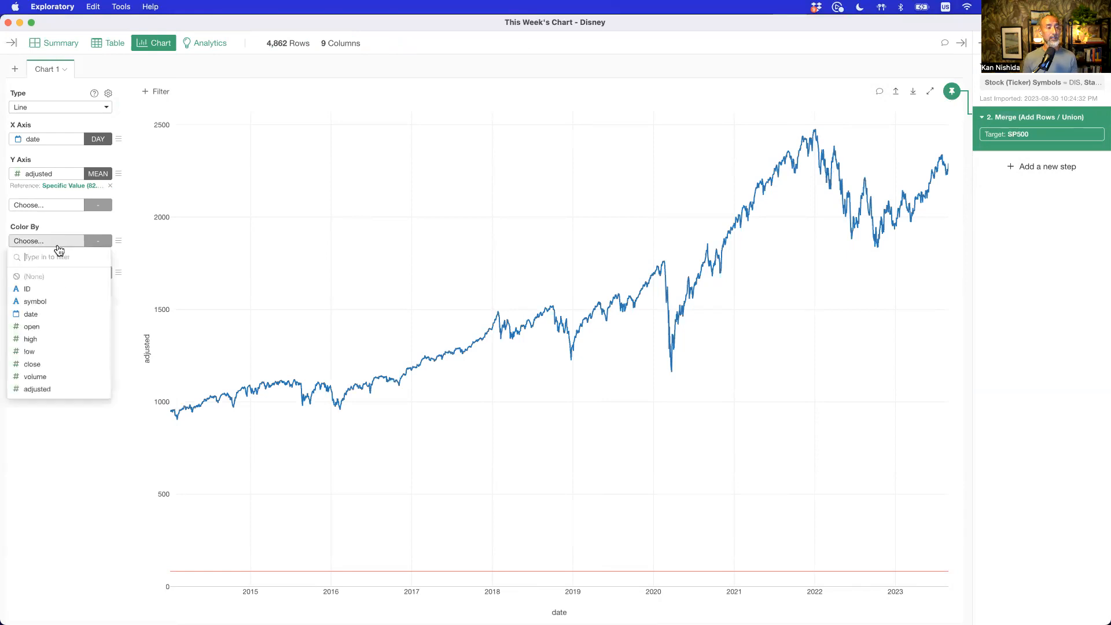
{"action": "left_click", "coordinate": [61, 290]}
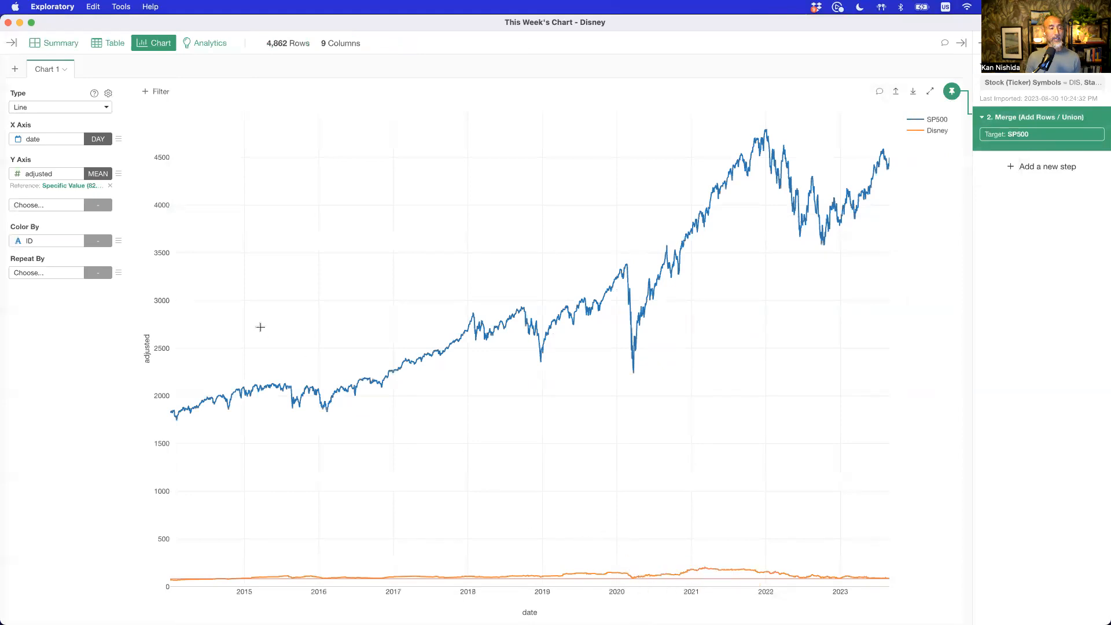
{"action": "left_click", "coordinate": [110, 187]}
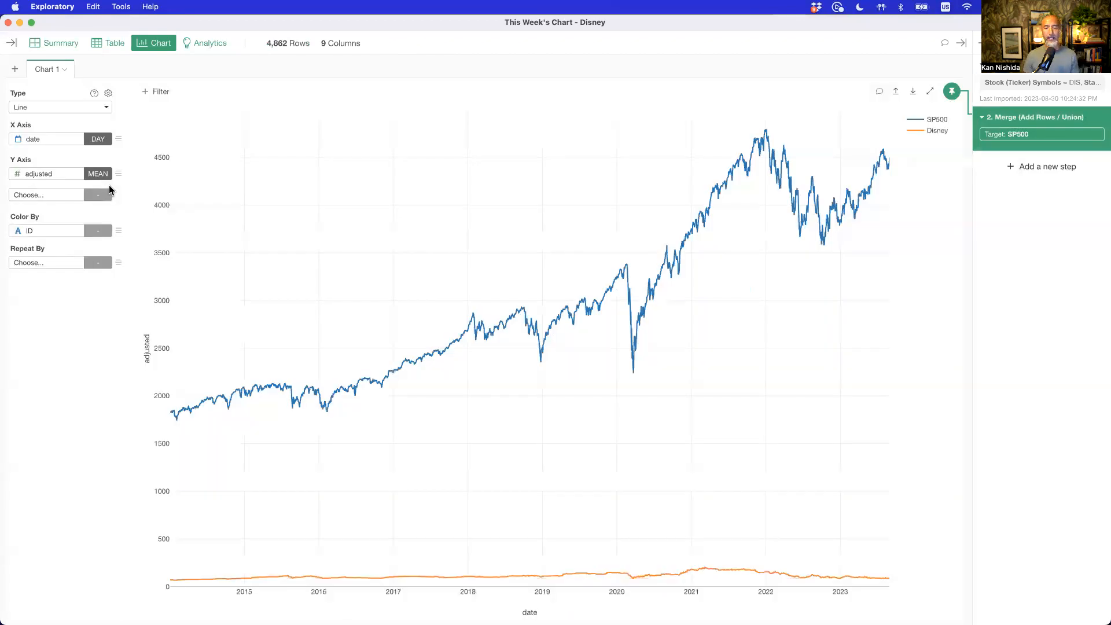
Step: Apply the % Difference from First quick window calculation to the adjusted price on the Y axis
{"action": "mouse_move", "coordinate": [636, 299]}
{"action": "mouse_move", "coordinate": [716, 563]}
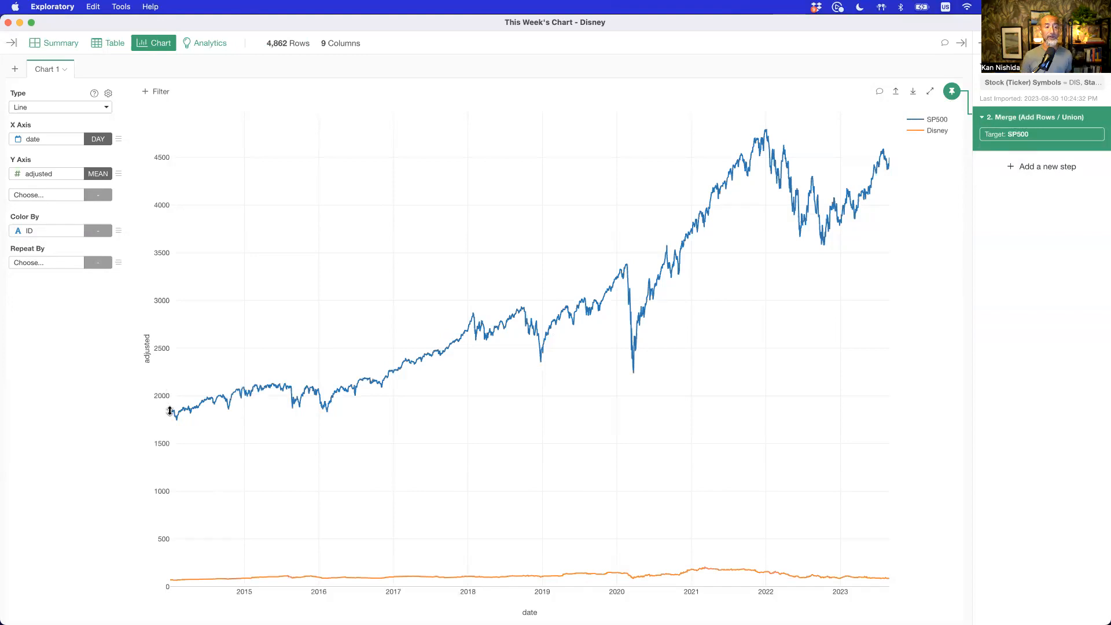
{"action": "left_click", "coordinate": [119, 175]}
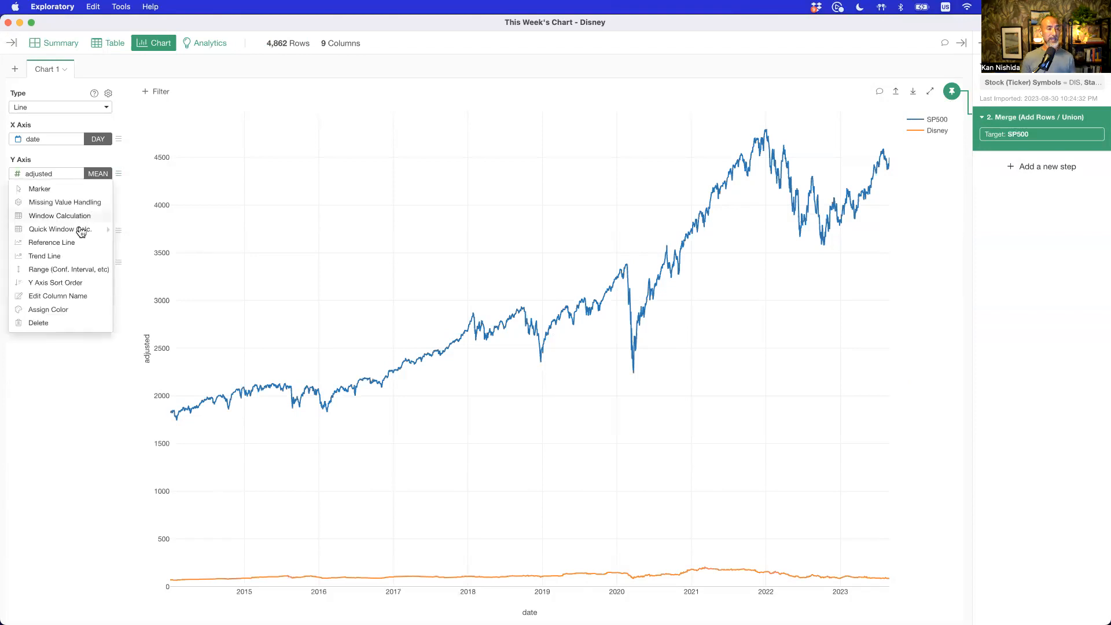
{"action": "mouse_move", "coordinate": [61, 233]}
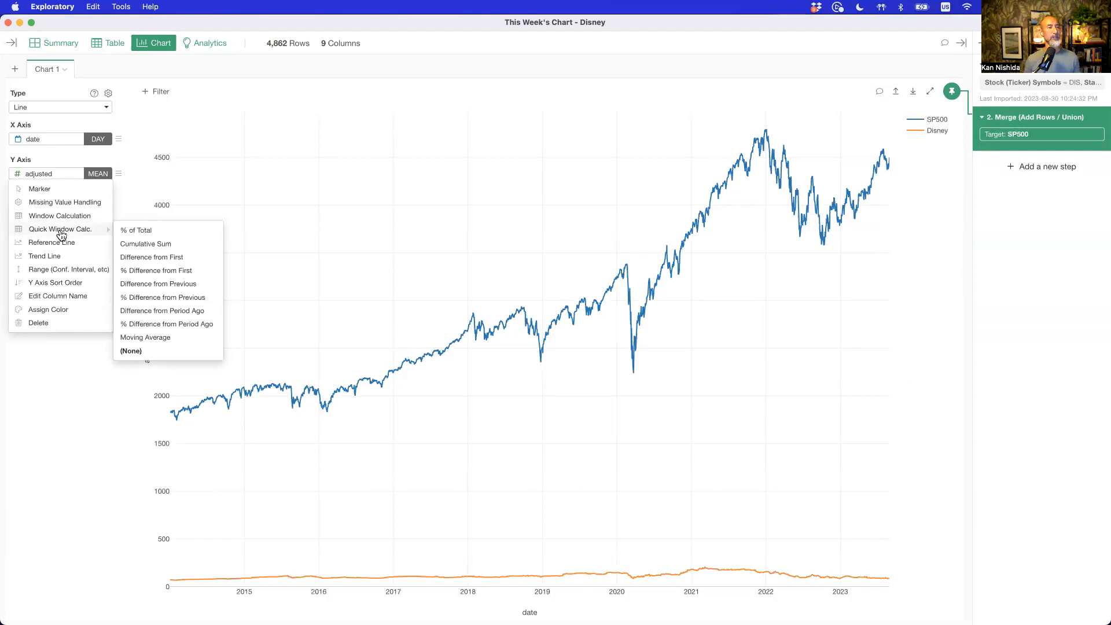
{"action": "left_click", "coordinate": [148, 271]}
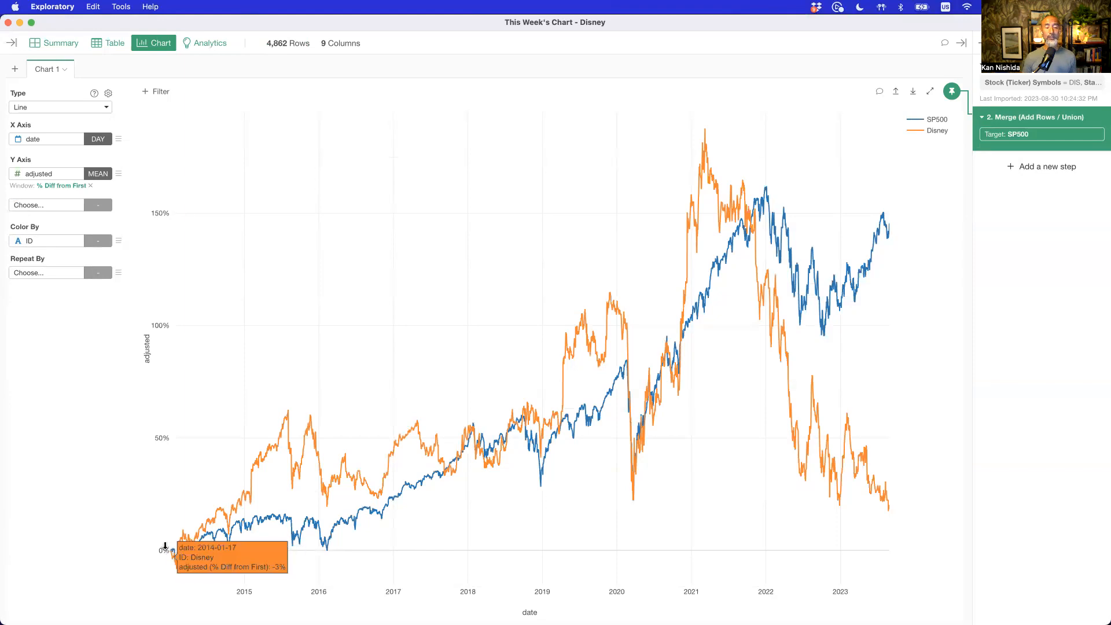
Step: Compare the percentage change of SP500 and Disney since the start of 2014 at several dates along the lines
{"action": "mouse_move", "coordinate": [171, 552]}
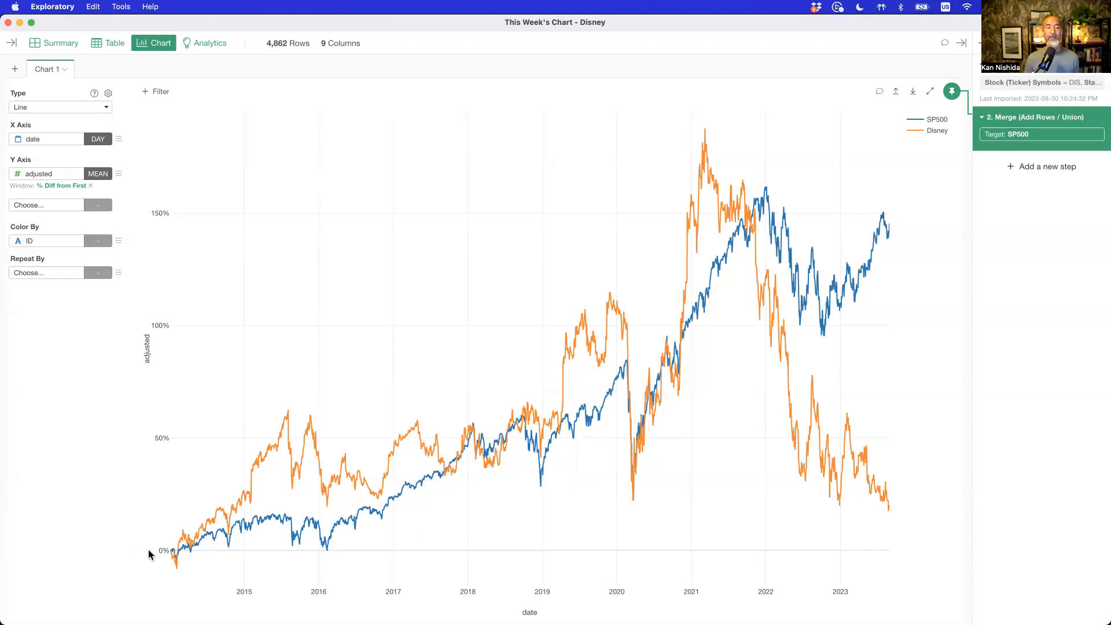
{"action": "mouse_move", "coordinate": [278, 412]}
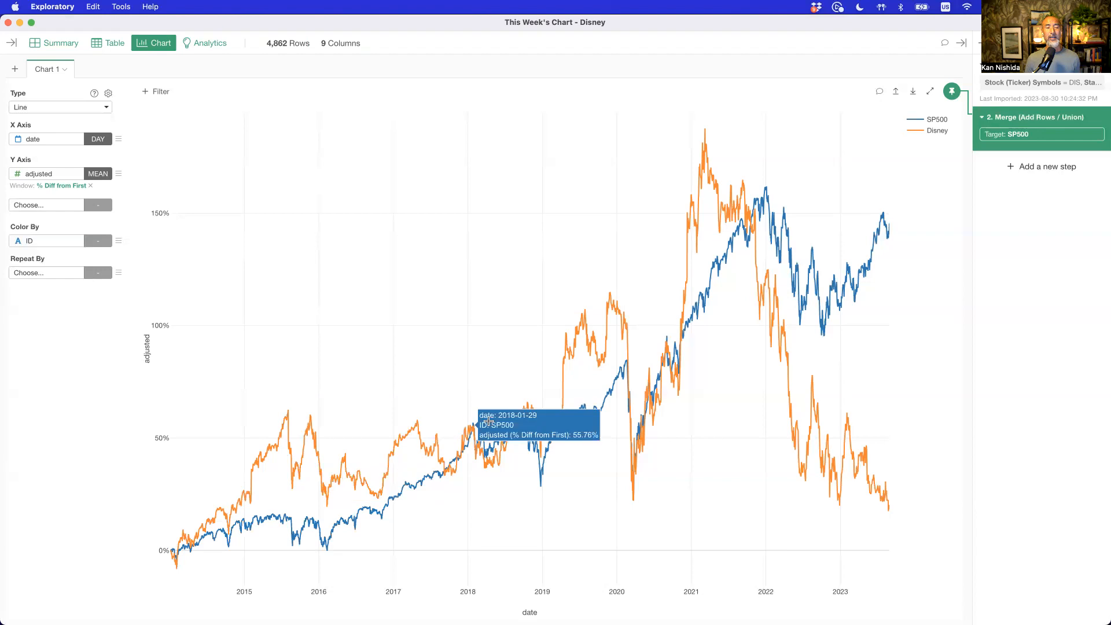
{"action": "mouse_move", "coordinate": [767, 206]}
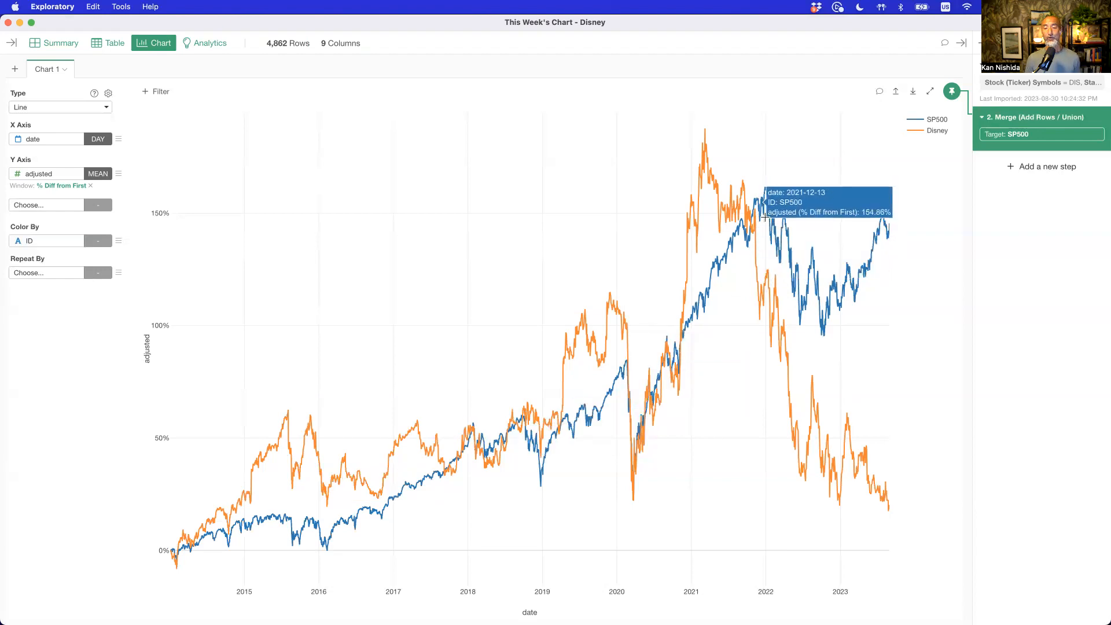
{"action": "mouse_move", "coordinate": [818, 395]}
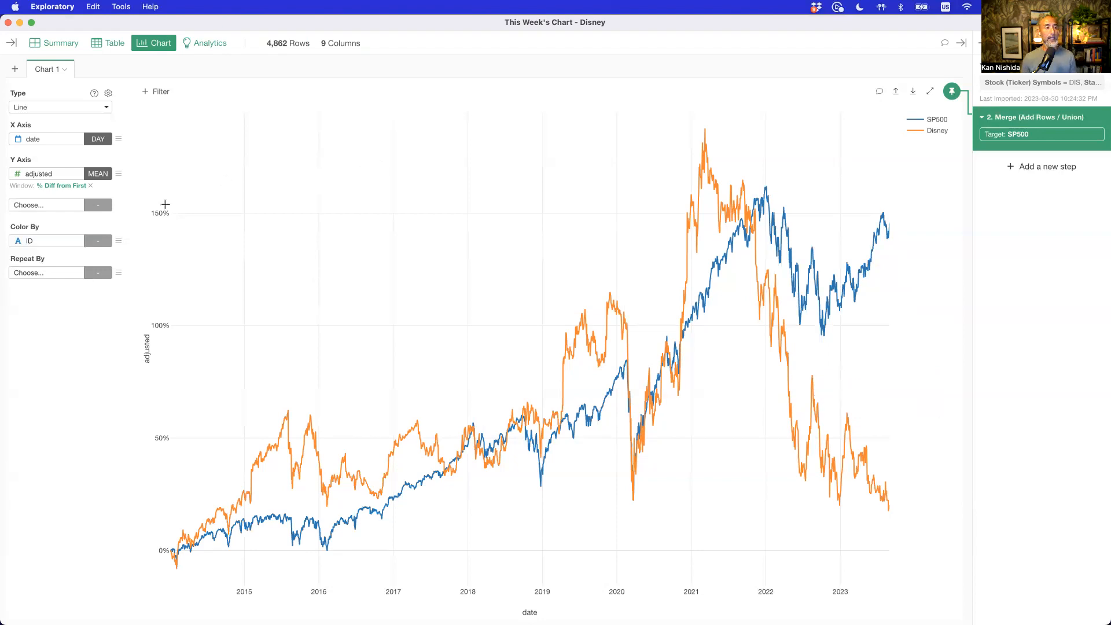
Step: Set the chart line colors to Light Green for SP500 and Light Purple for Disney
{"action": "left_click", "coordinate": [118, 240]}
{"action": "left_click", "coordinate": [80, 258]}
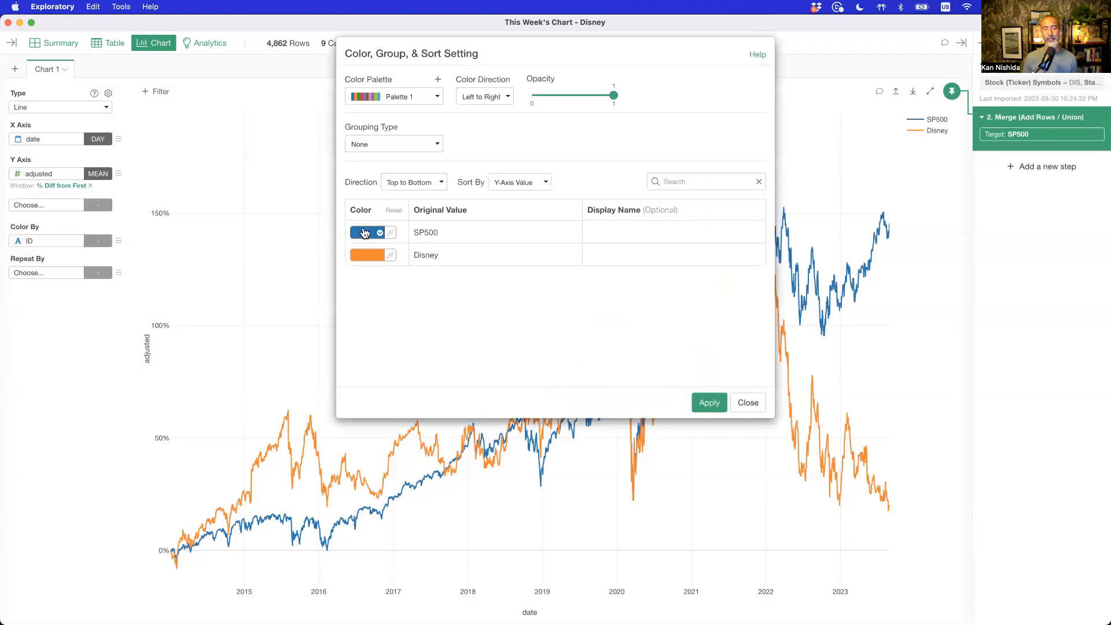
{"action": "left_click", "coordinate": [364, 232]}
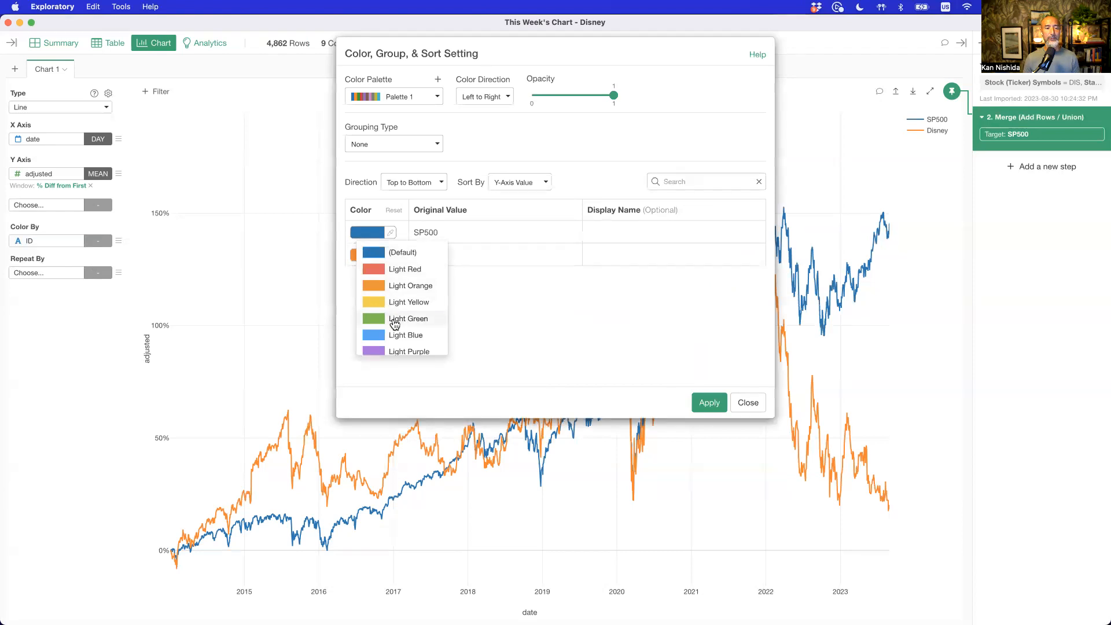
{"action": "left_click", "coordinate": [405, 317]}
{"action": "left_click", "coordinate": [367, 256]}
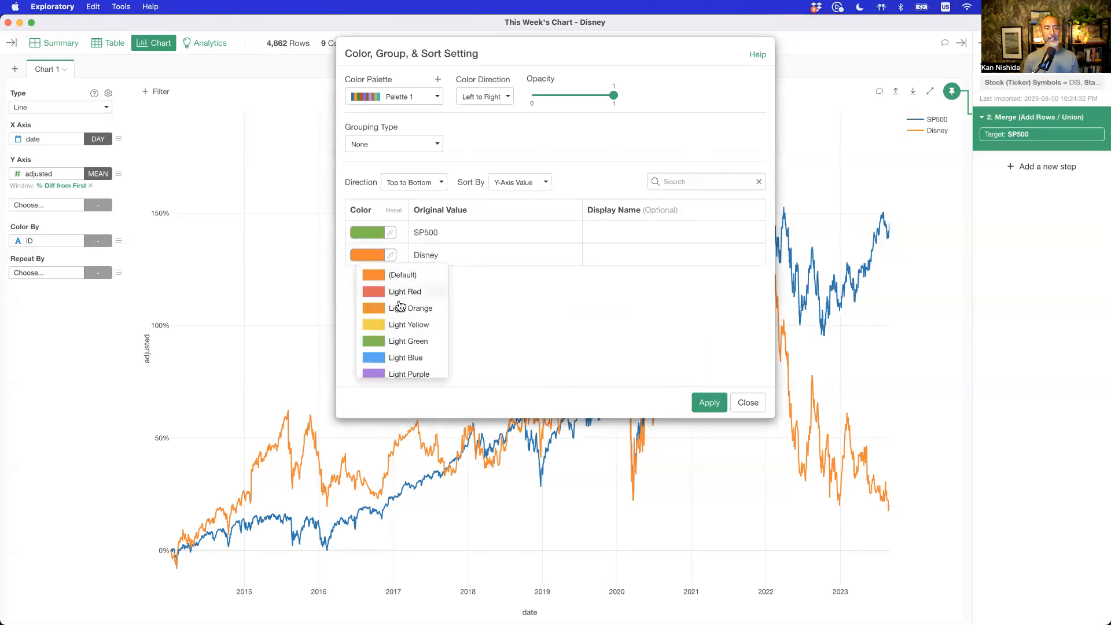
{"action": "left_click", "coordinate": [405, 374]}
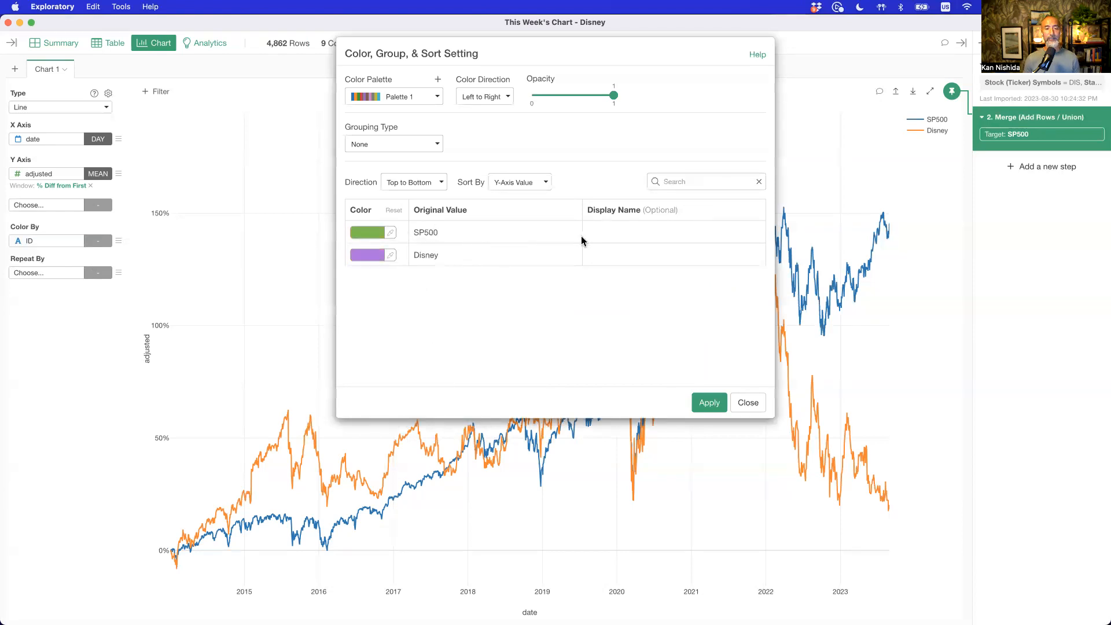
Step: Give SP500 the display name S&P 500 and apply the color settings to the chart
{"action": "left_click", "coordinate": [602, 234]}
{"action": "type", "text": "S&"}
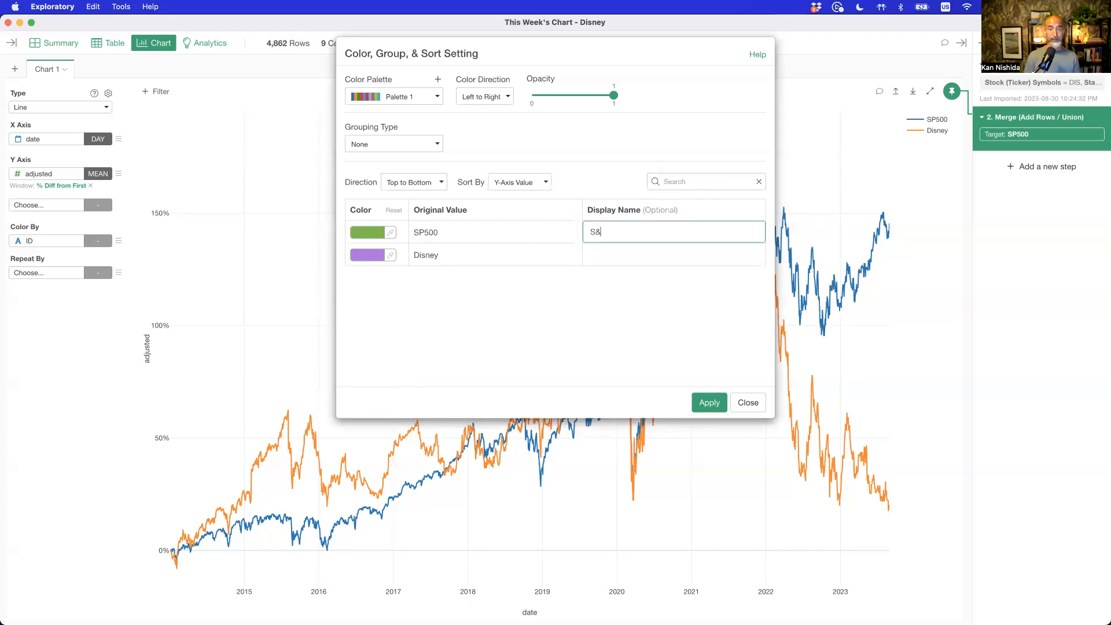
{"action": "type", "text": "P 500"}
{"action": "left_click", "coordinate": [665, 318]}
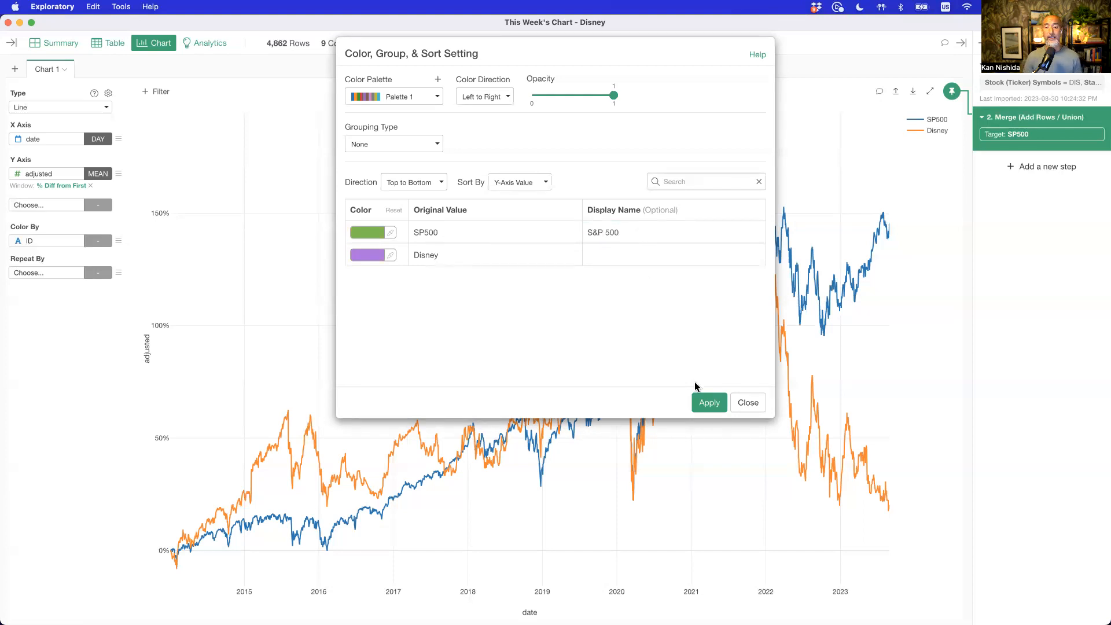
{"action": "left_click", "coordinate": [706, 403]}
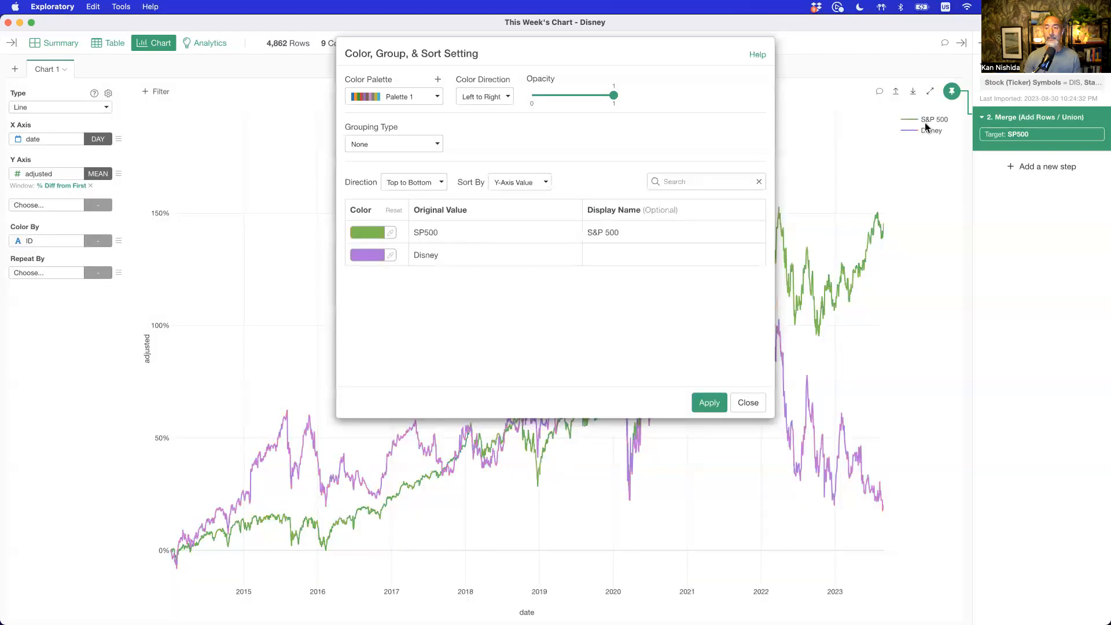
{"action": "left_click", "coordinate": [747, 402]}
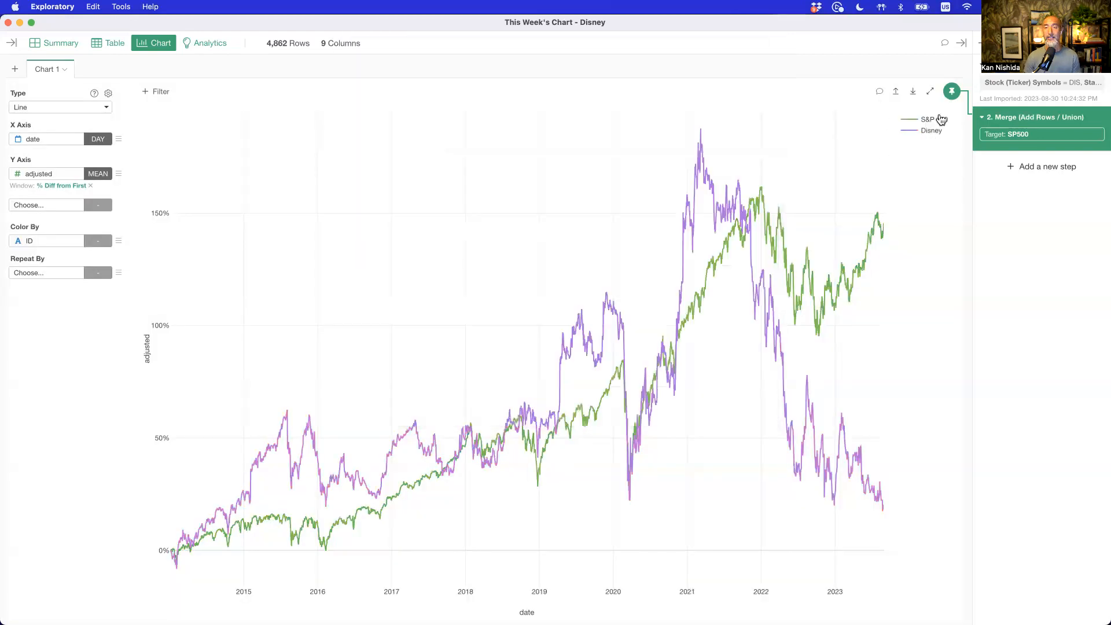
Step: Set the chart's legend position to Top and apply the change
{"action": "left_click", "coordinate": [108, 93]}
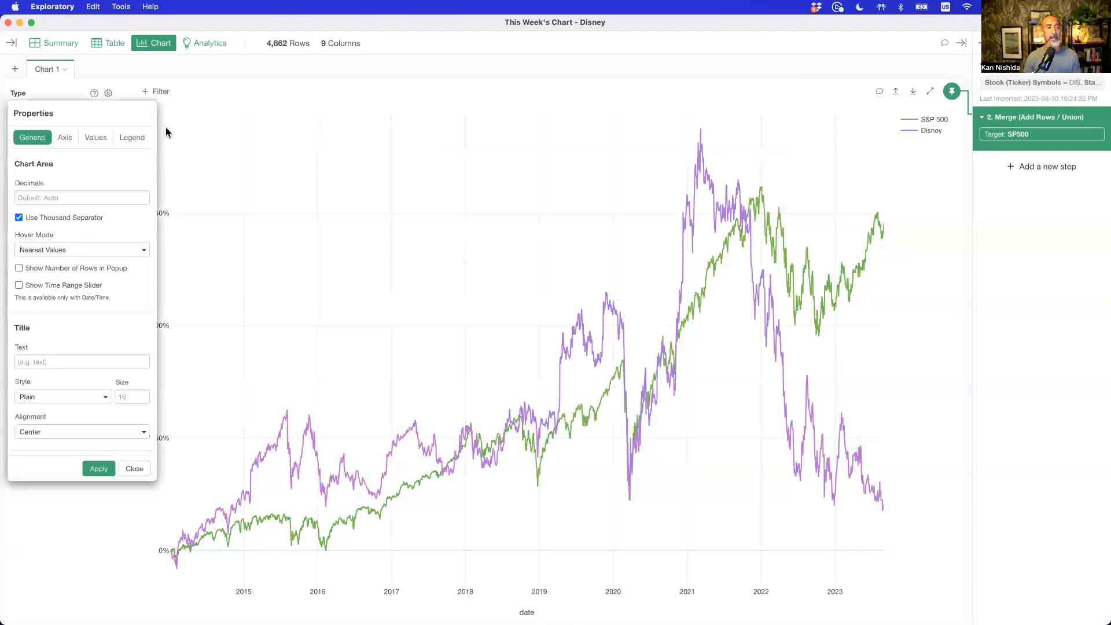
{"action": "left_click", "coordinate": [126, 140]}
{"action": "left_click", "coordinate": [74, 204]}
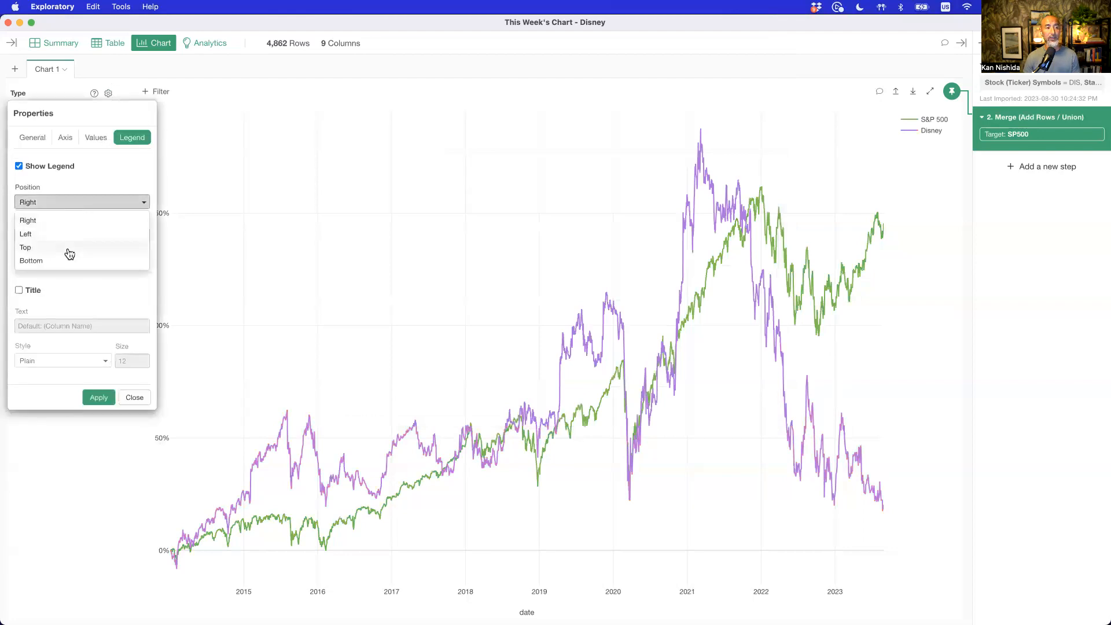
{"action": "left_click", "coordinate": [67, 249]}
{"action": "left_click", "coordinate": [99, 398]}
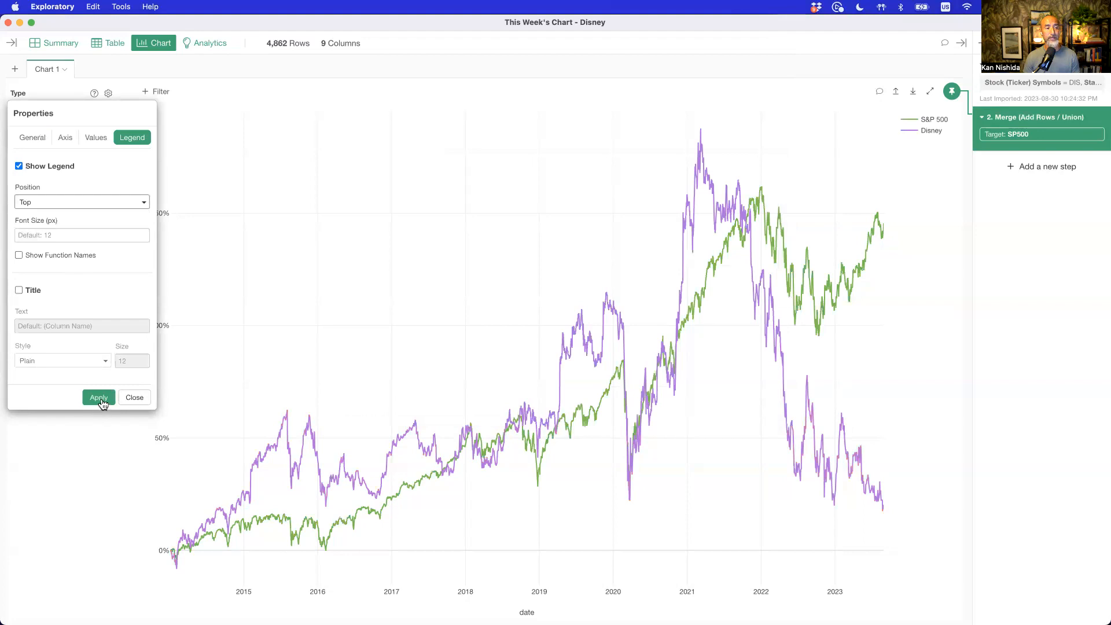
{"action": "left_click", "coordinate": [141, 401]}
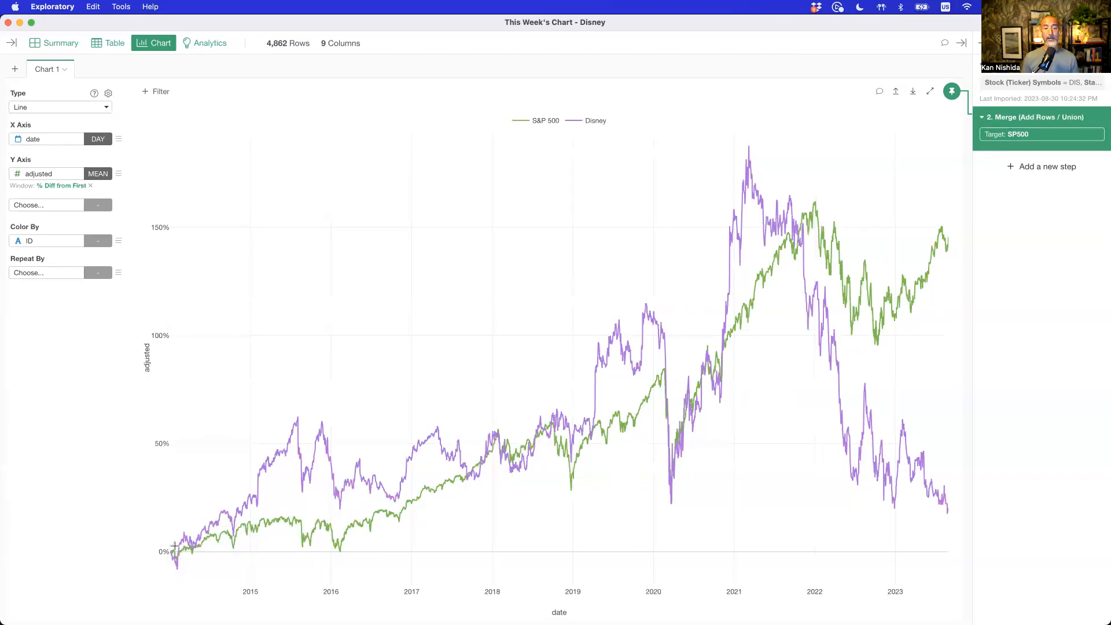
Step: Filter the chart to dates whose year is later than or equal to 2020
{"action": "mouse_move", "coordinate": [301, 501]}
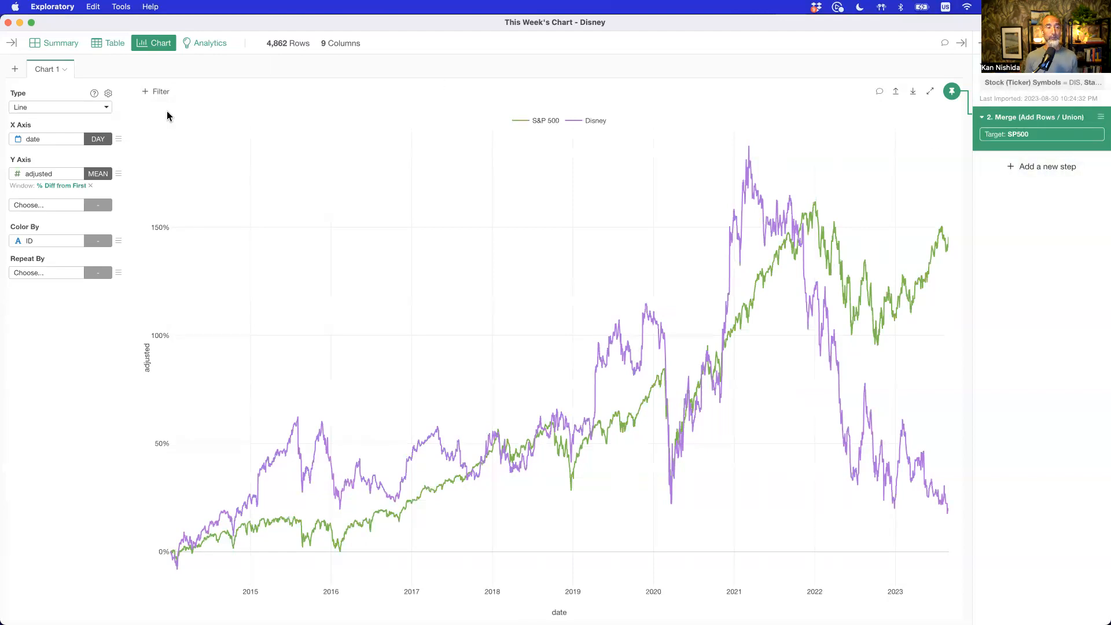
{"action": "left_click", "coordinate": [157, 93]}
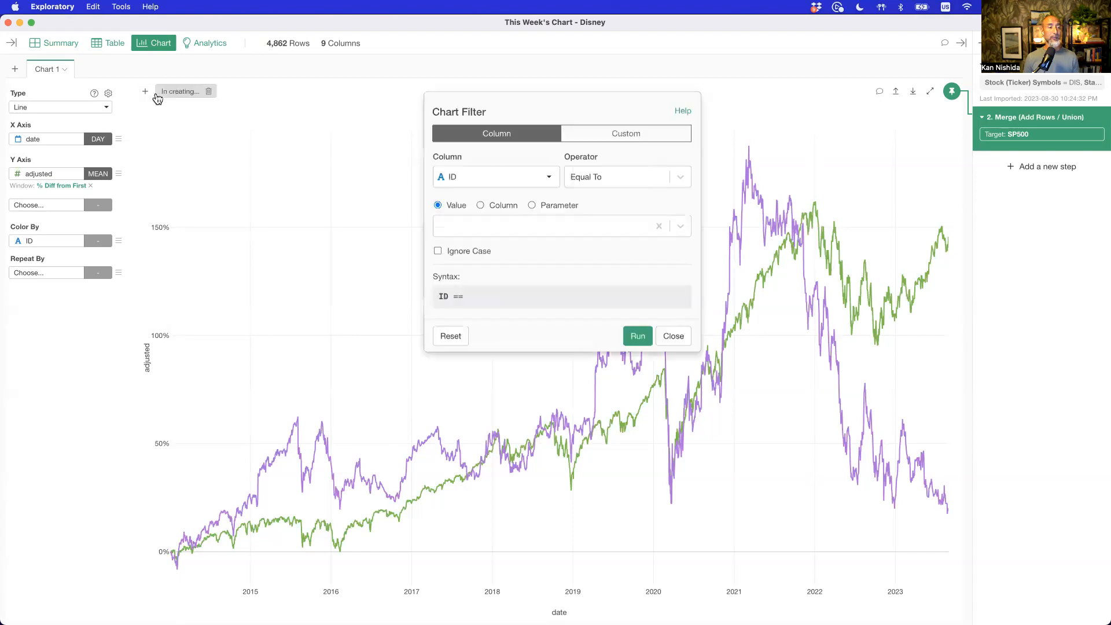
{"action": "left_click", "coordinate": [471, 187]}
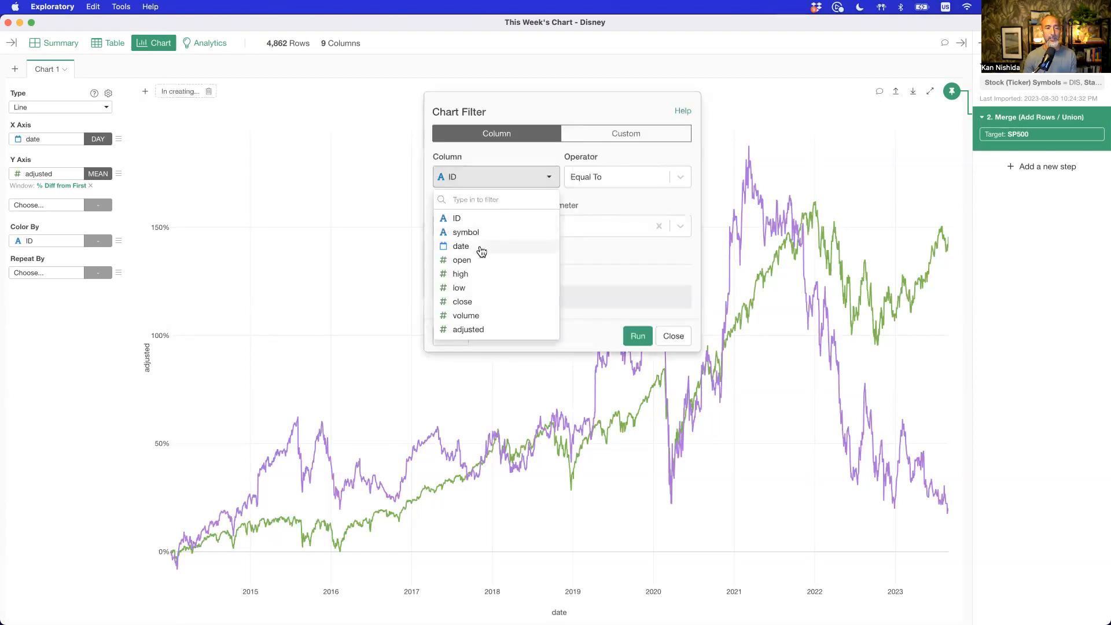
{"action": "left_click", "coordinate": [481, 251]}
{"action": "left_click", "coordinate": [595, 175]}
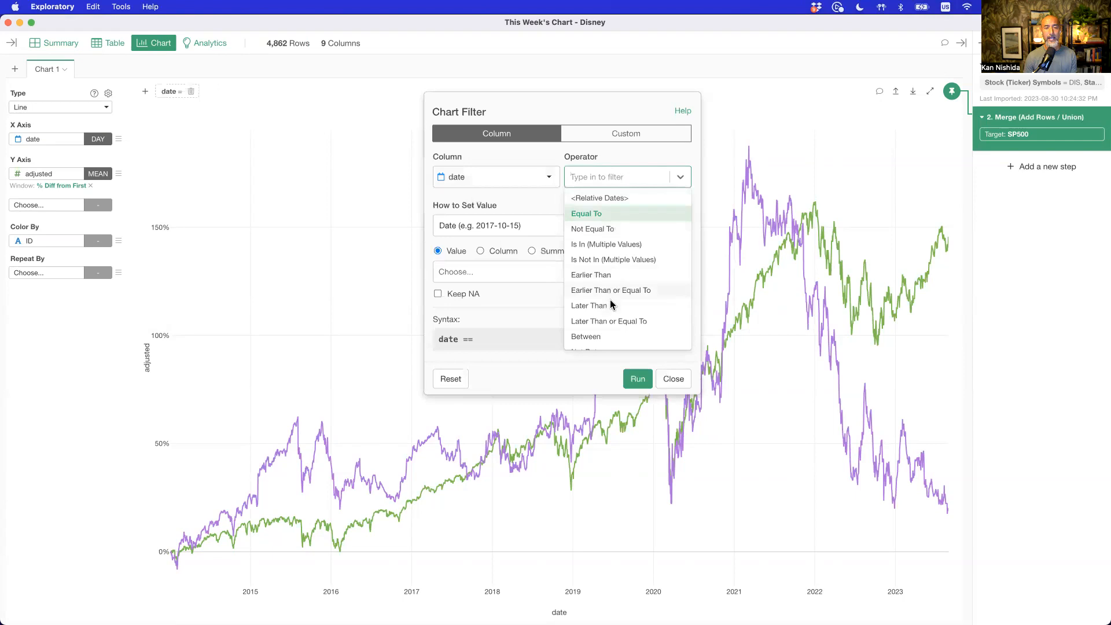
{"action": "left_click", "coordinate": [634, 322]}
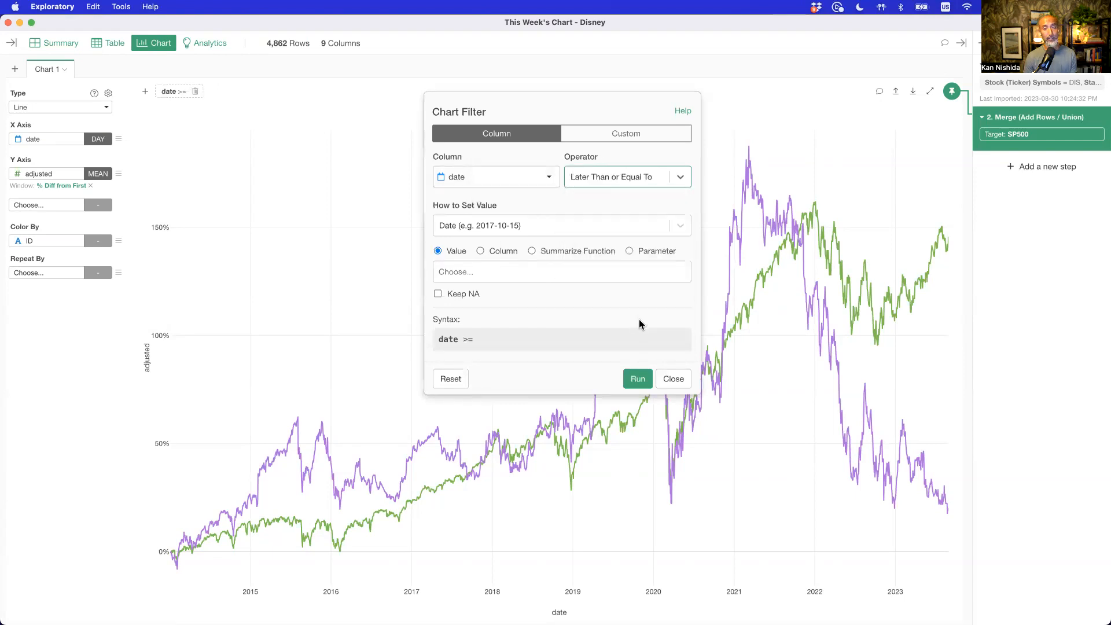
{"action": "left_click", "coordinate": [513, 229]}
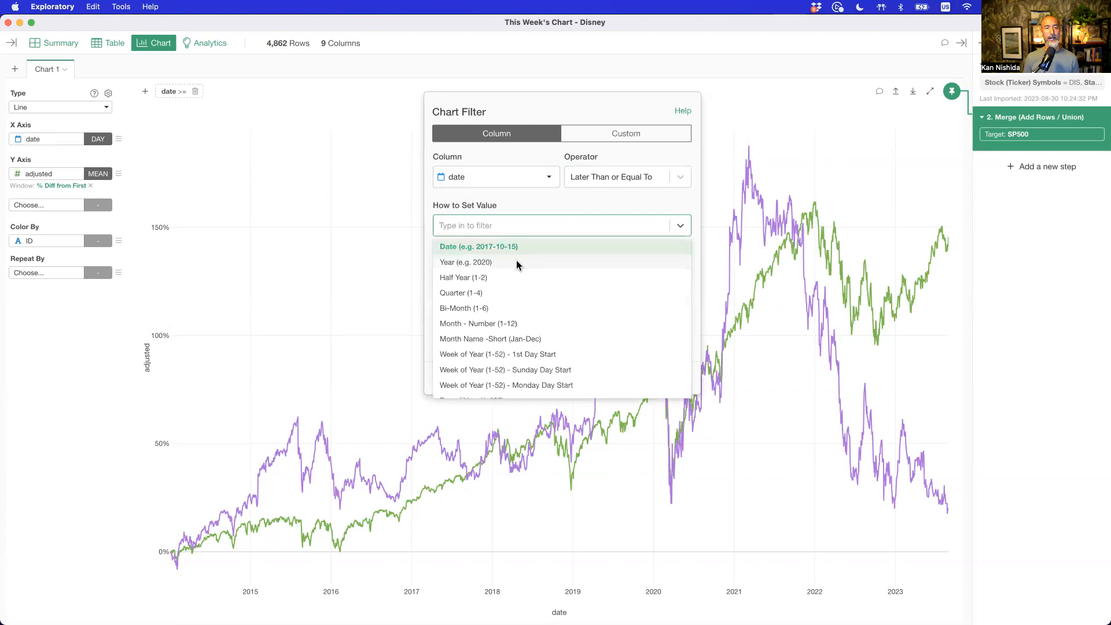
{"action": "left_click", "coordinate": [492, 265]}
{"action": "left_click", "coordinate": [477, 273]}
{"action": "type", "text": "2020"}
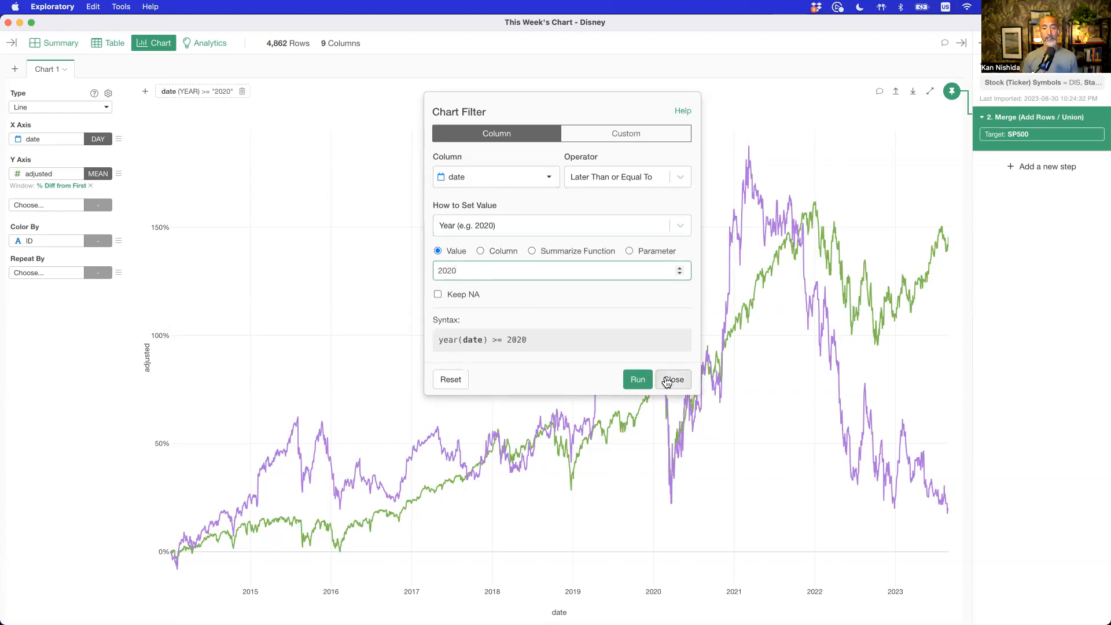
{"action": "left_click", "coordinate": [628, 380]}
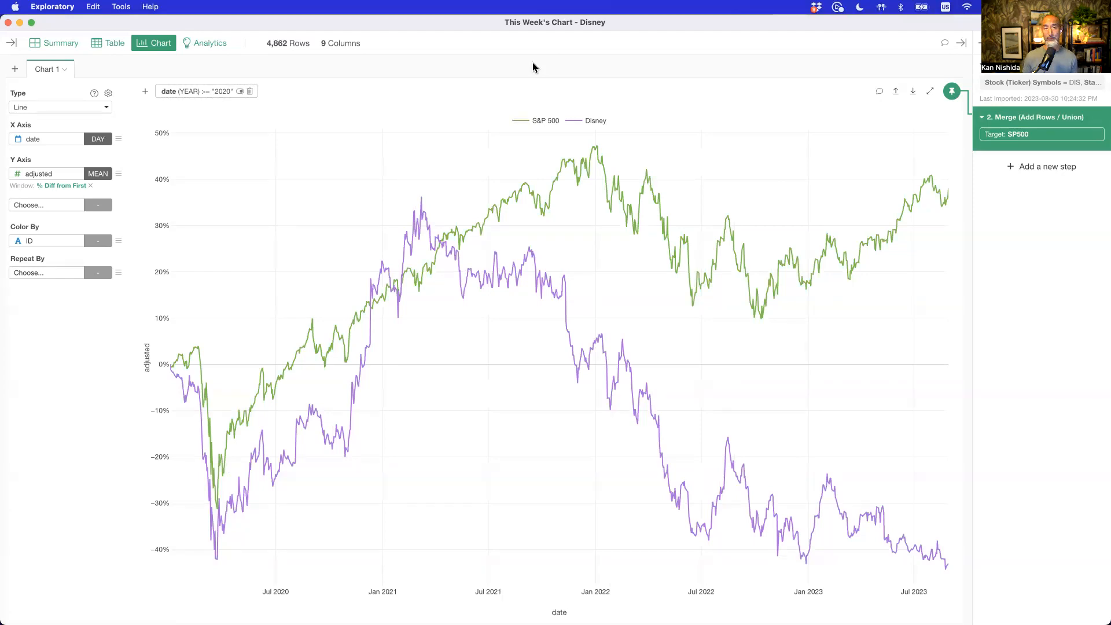
Step: Switch to Chrome, go to finance.yahoo.com and look up Comcast Corporation (CMCSA)
{"action": "key", "text": "super+Tab"}
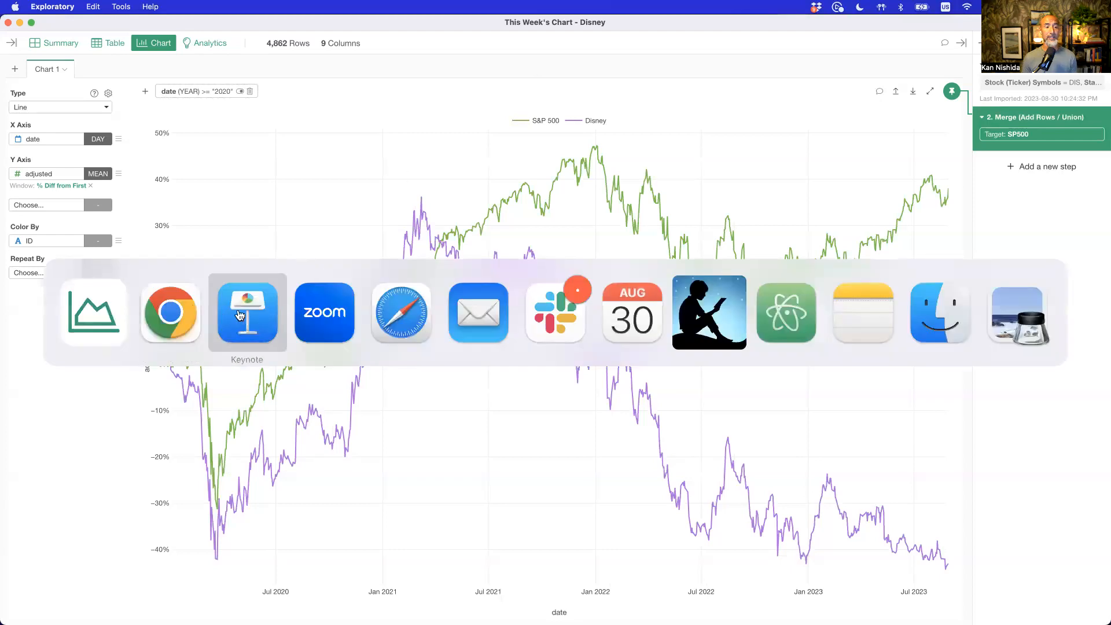
{"action": "left_click", "coordinate": [184, 311]}
{"action": "key", "text": "super+n"}
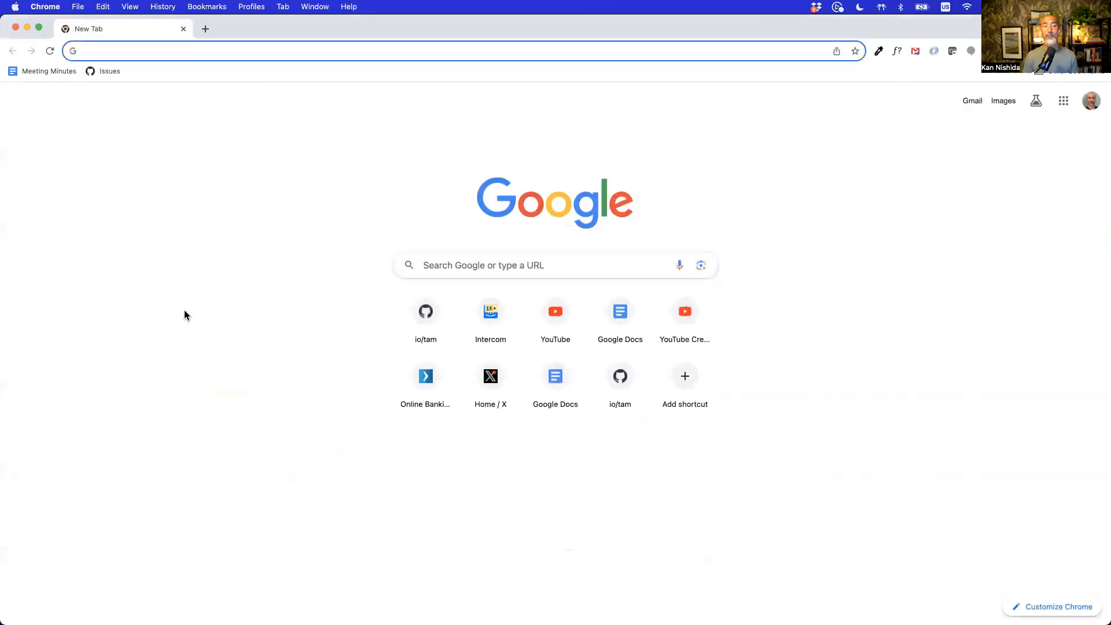
{"action": "type", "text": "fin"}
{"action": "key", "text": "Return"}
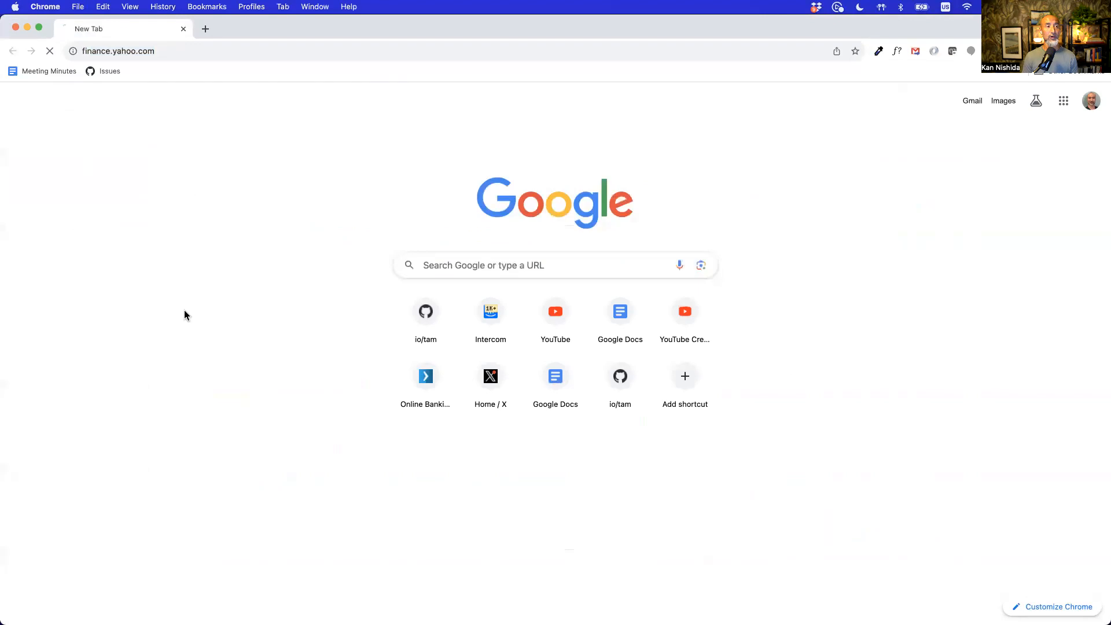
{"action": "left_click", "coordinate": [394, 115]}
{"action": "type", "text": "comcas"}
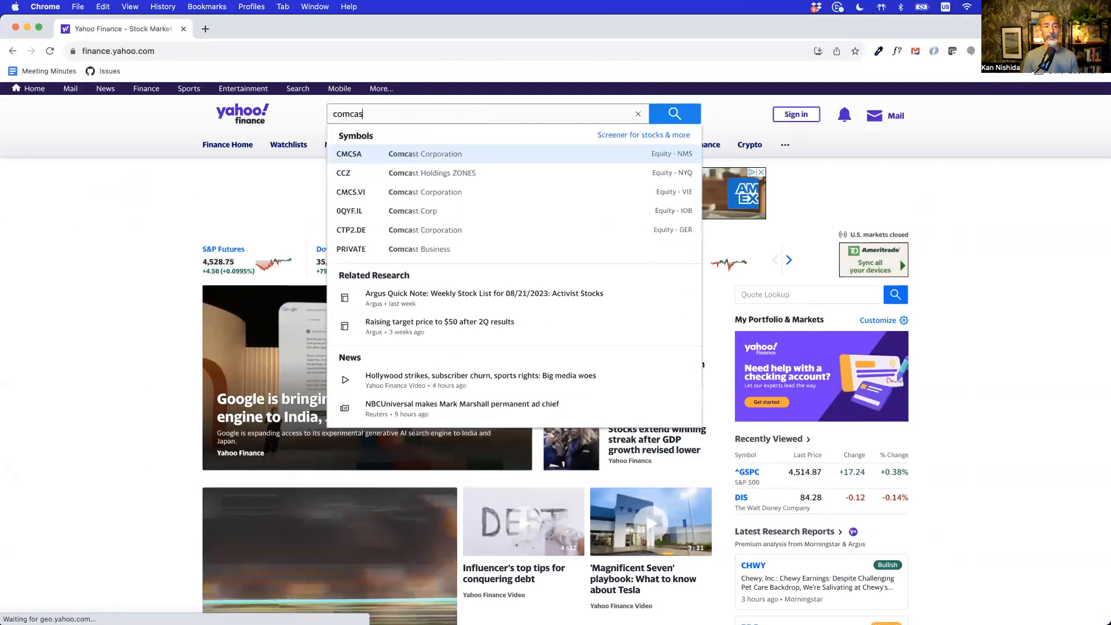
{"action": "left_click", "coordinate": [396, 154]}
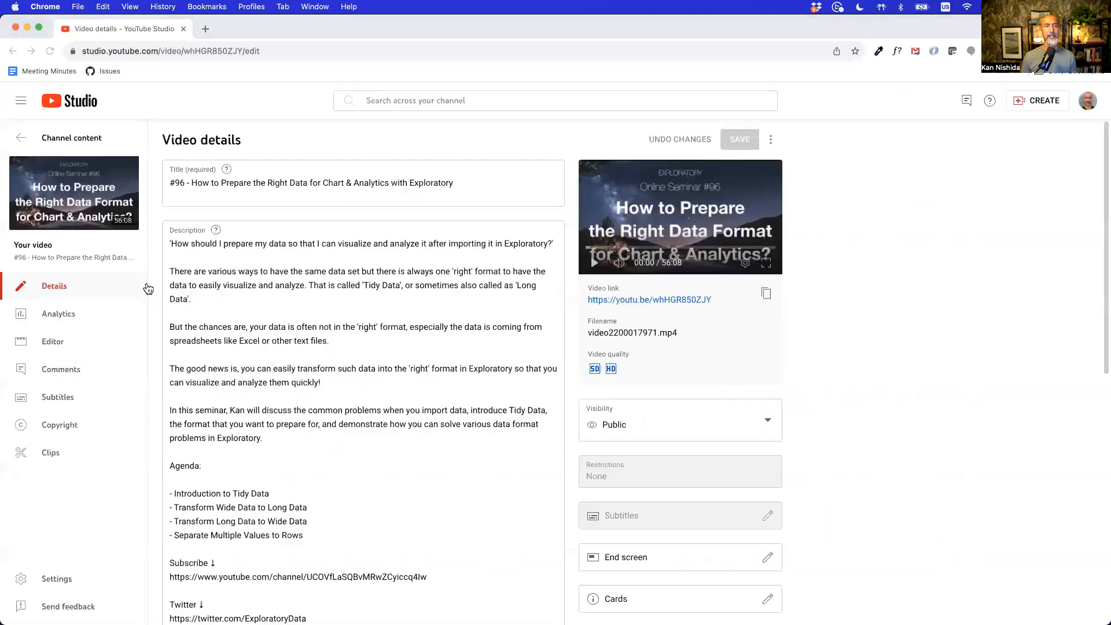
Step: Return to Exploratory, show the data frame list, and reopen Disney's stock price import to add a comma after the DIS symbol
{"action": "key", "text": "super+Tab"}
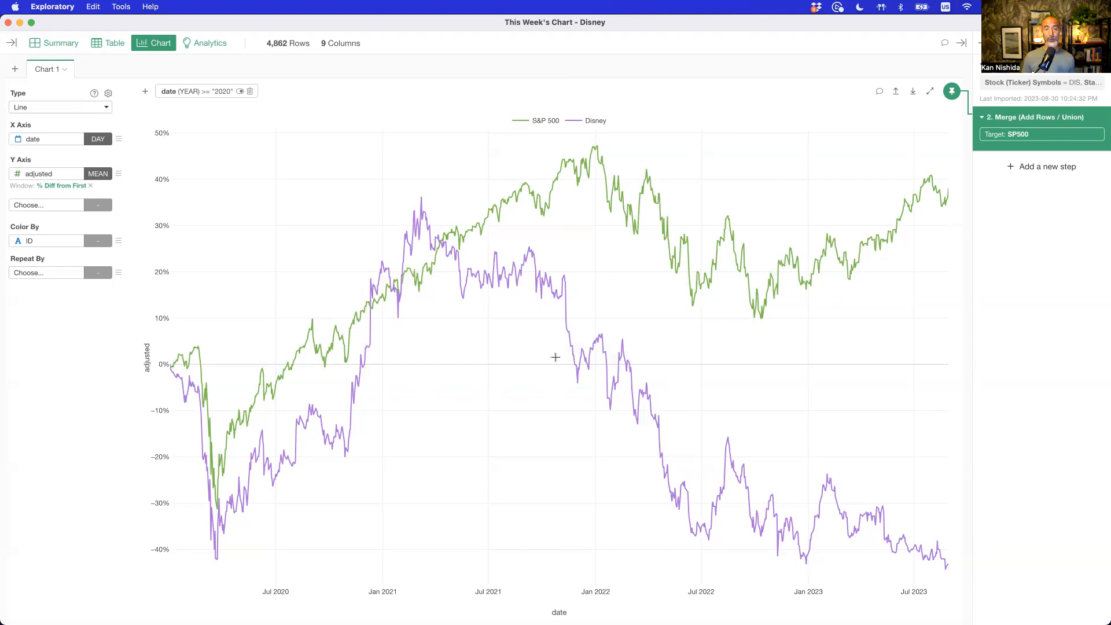
{"action": "mouse_move", "coordinate": [560, 288]}
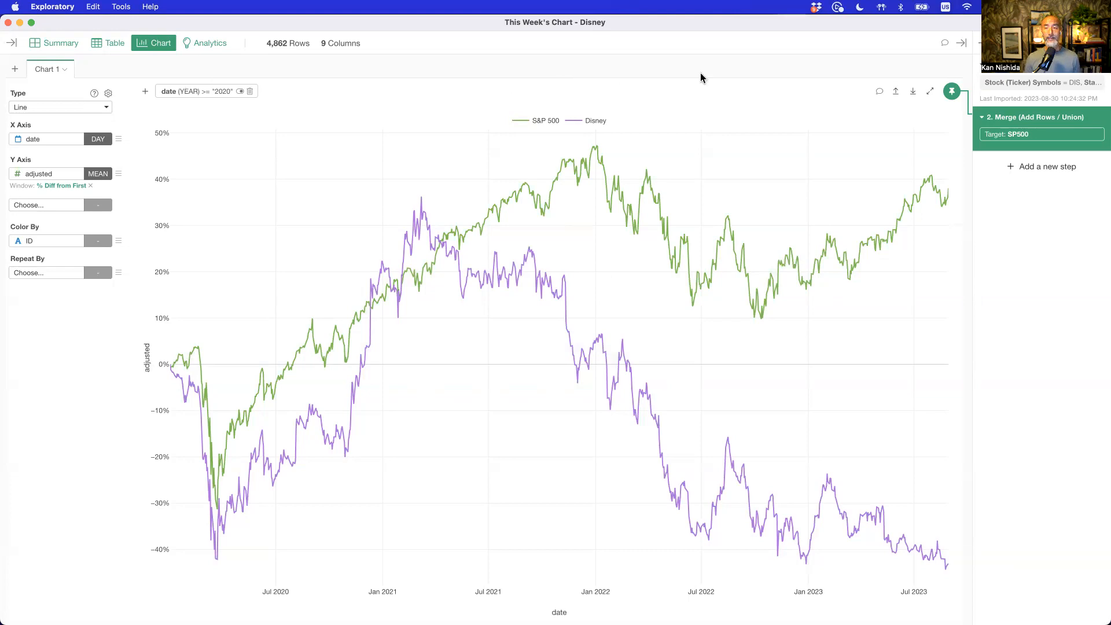
{"action": "left_click", "coordinate": [12, 43]}
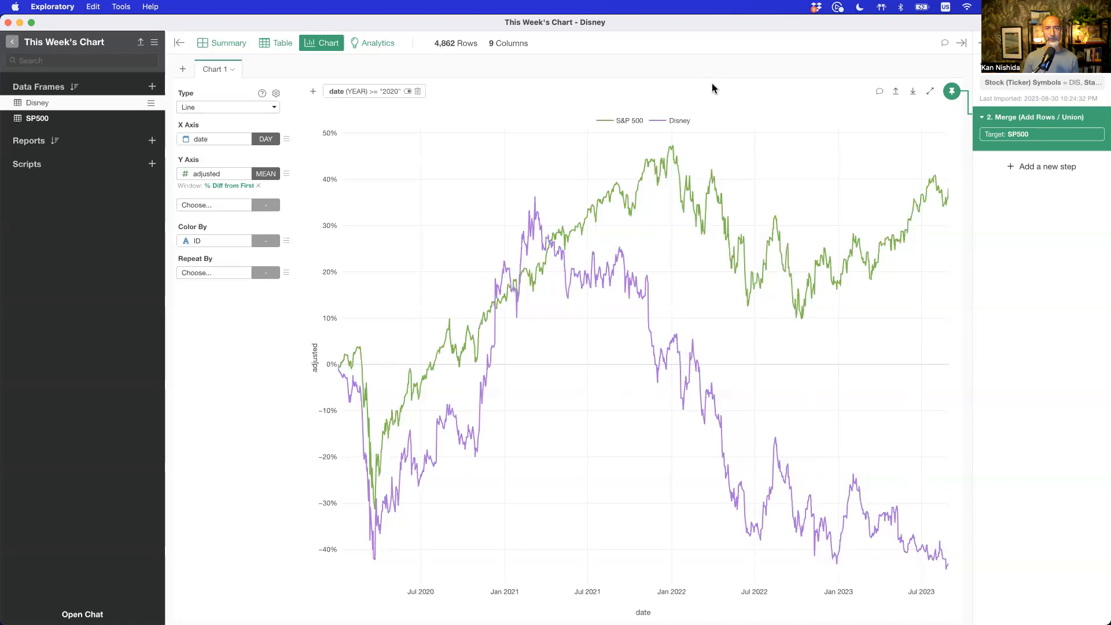
{"action": "left_click", "coordinate": [998, 85]}
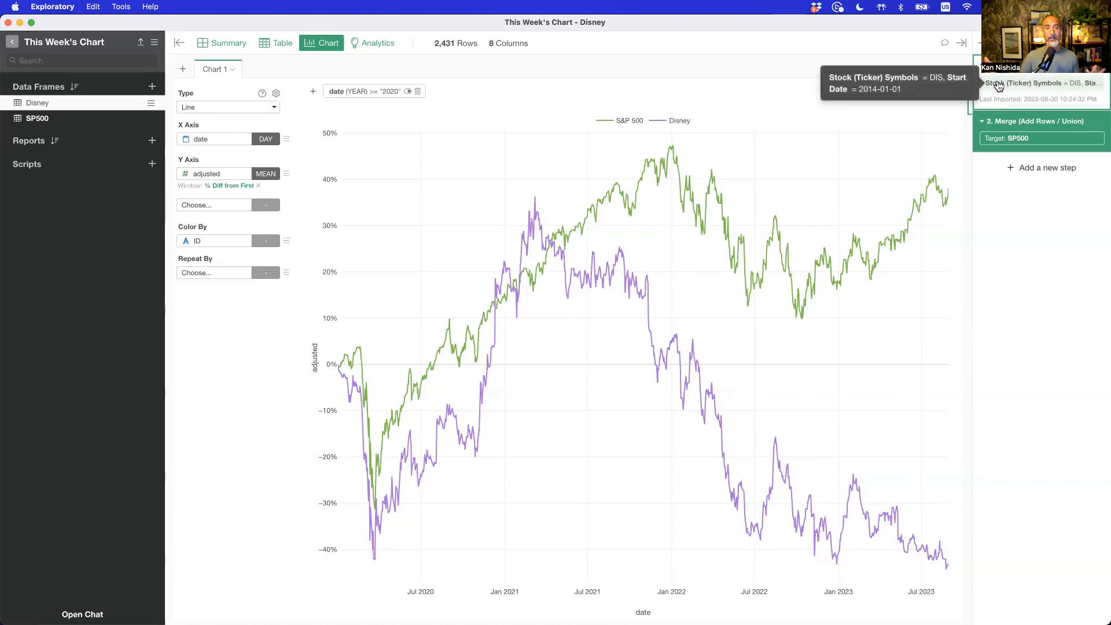
{"action": "left_click", "coordinate": [998, 85]}
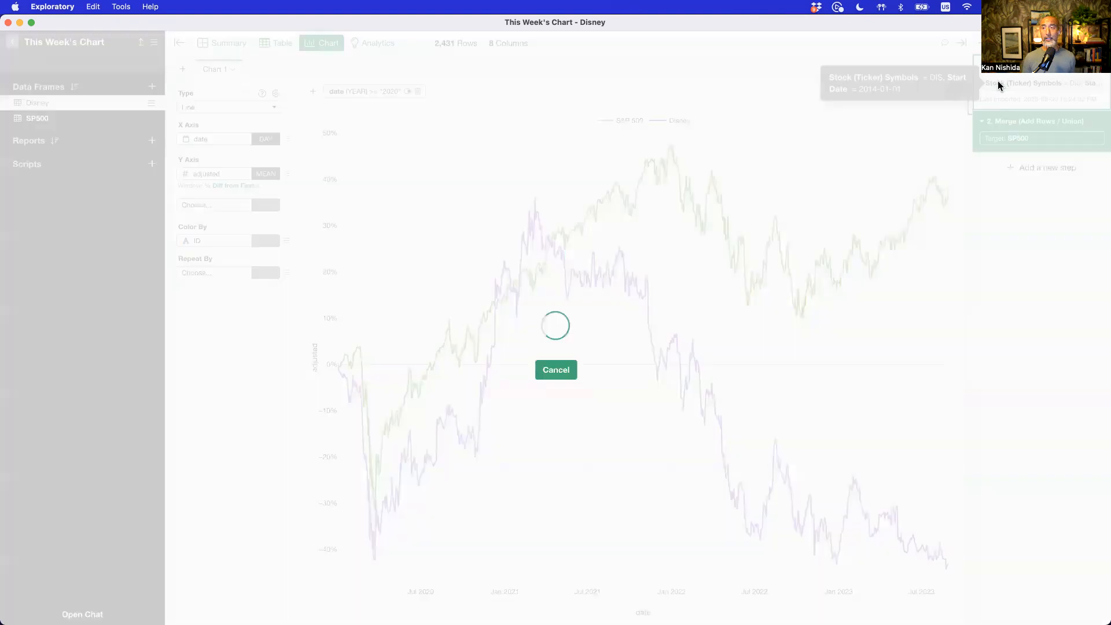
{"action": "left_click", "coordinate": [77, 104]}
{"action": "type", "text": ","}
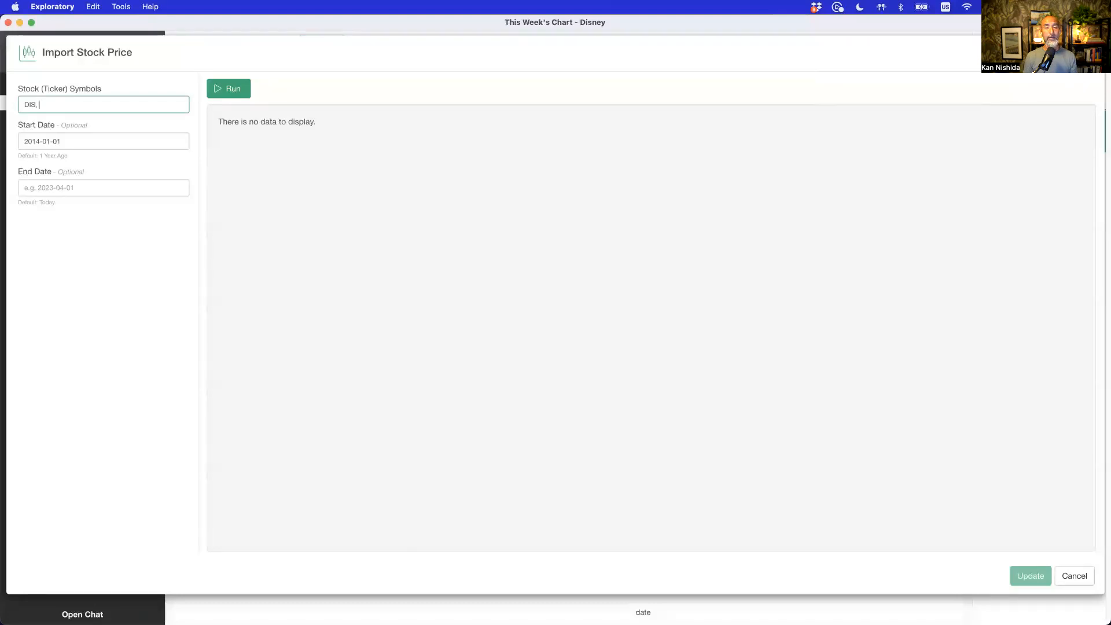
Step: Copy the CMCSA ticker symbol from Comcast's Yahoo Finance quote page in Chrome and return to Exploratory's stock price import
{"action": "key", "text": "super+Tab"}
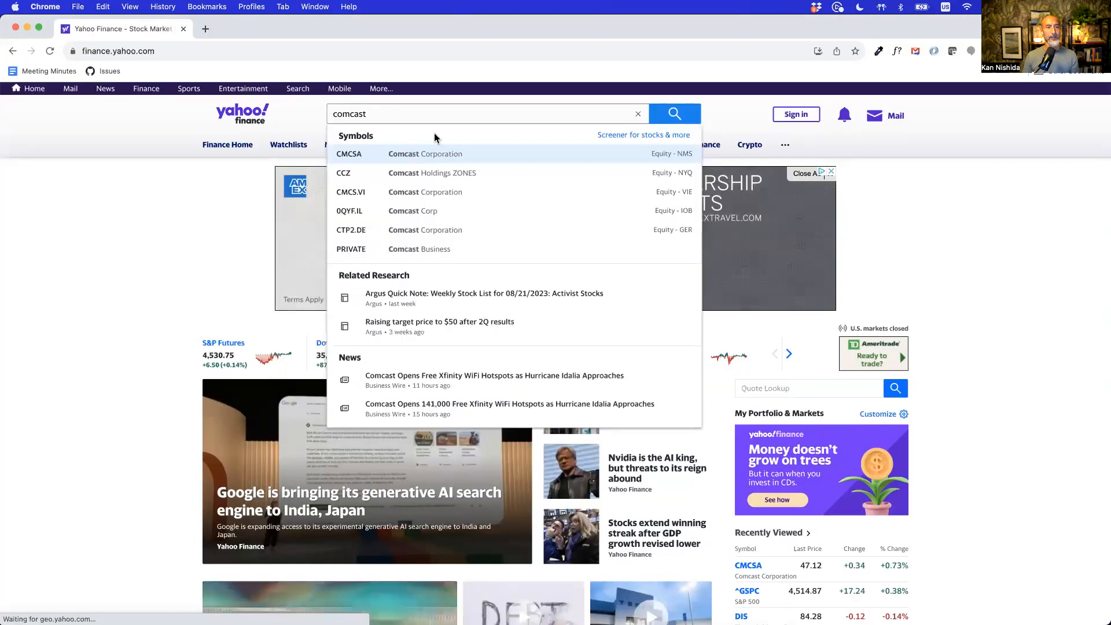
{"action": "left_click", "coordinate": [432, 155]}
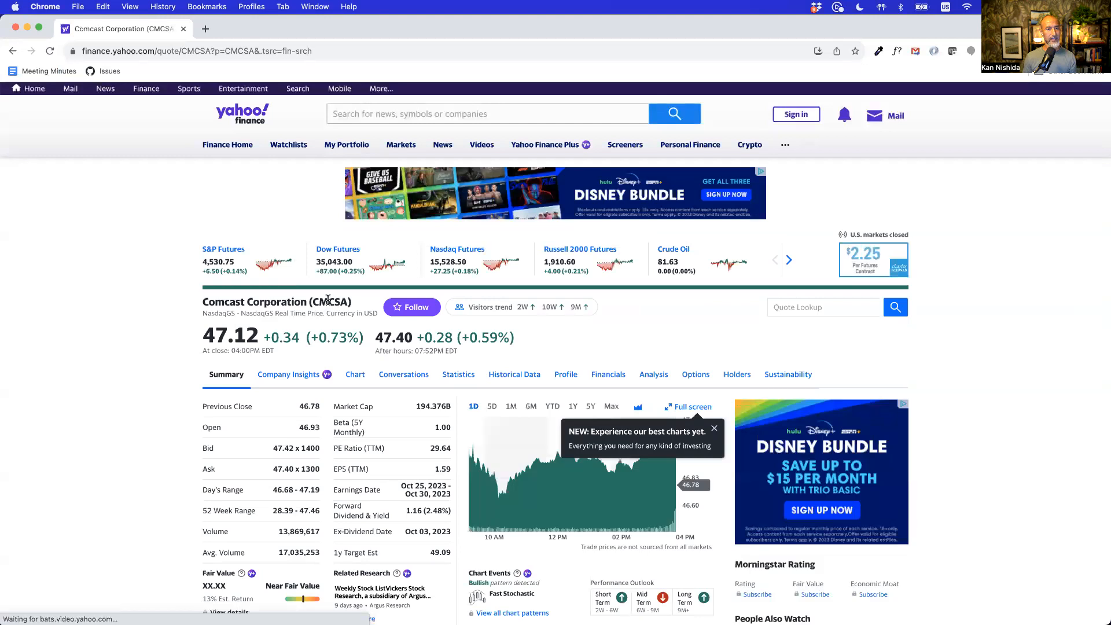
{"action": "double_click", "coordinate": [328, 301]}
{"action": "key", "text": "super+c"}
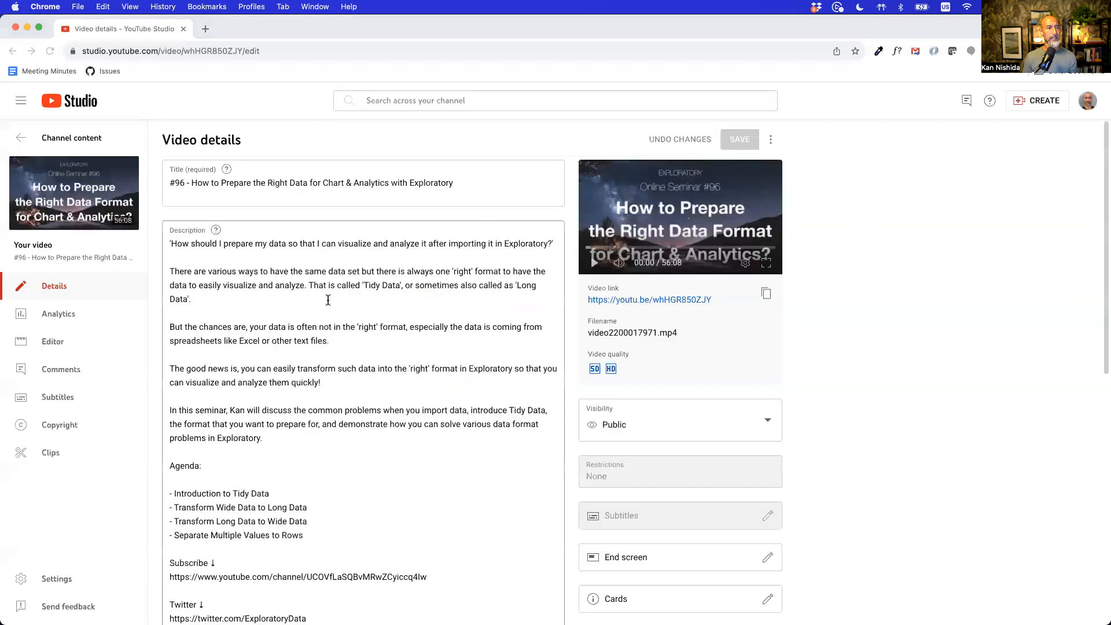
{"action": "key", "text": "super+Tab"}
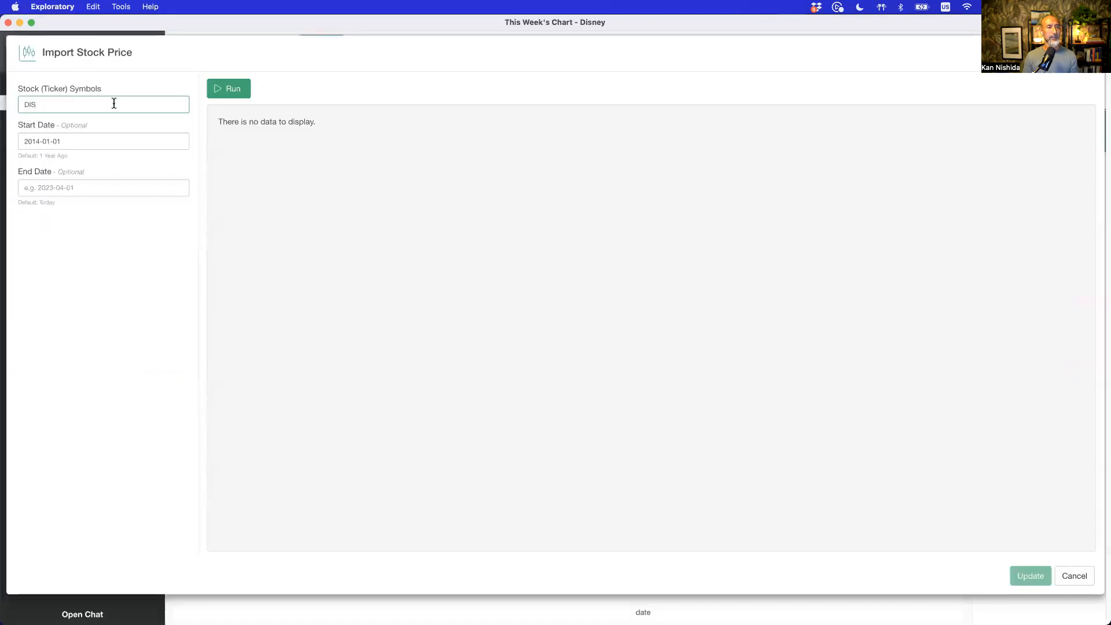
Step: Set the import's ticker symbols to DIS, CMCSA, run it, and update the Disney data frame
{"action": "type", "text": ","}
{"action": "key", "text": "super+v"}
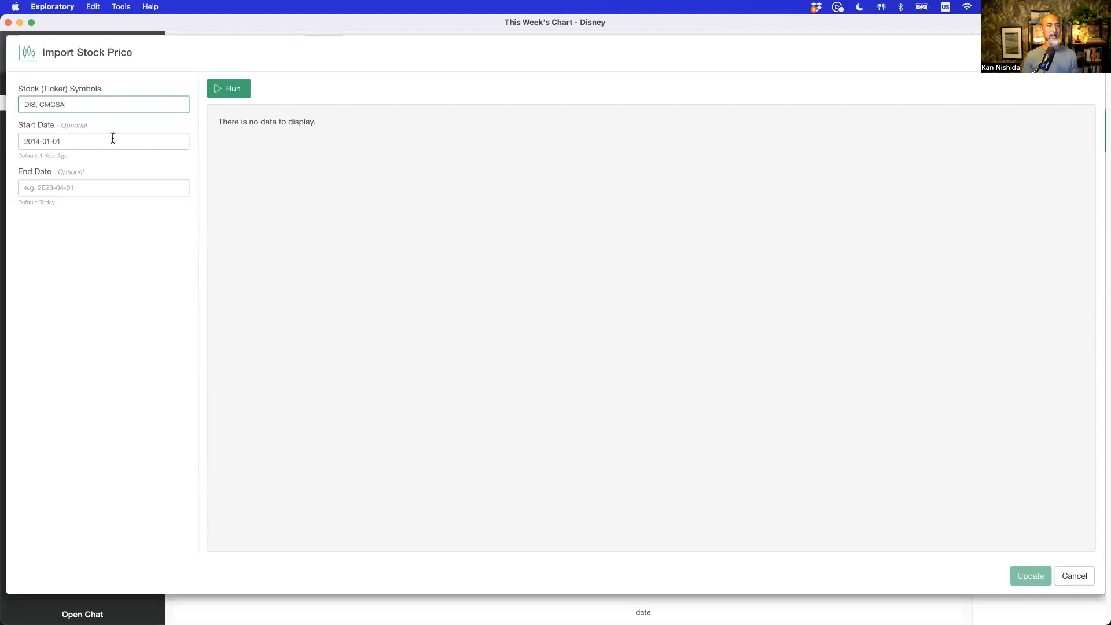
{"action": "left_click", "coordinate": [242, 97]}
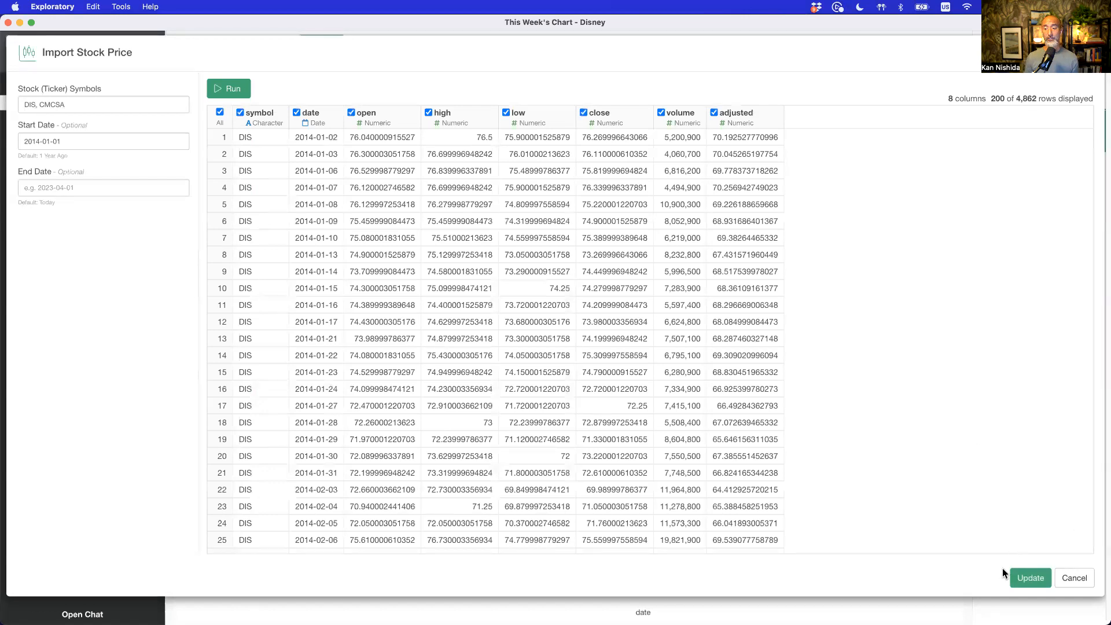
{"action": "left_click", "coordinate": [1020, 572]}
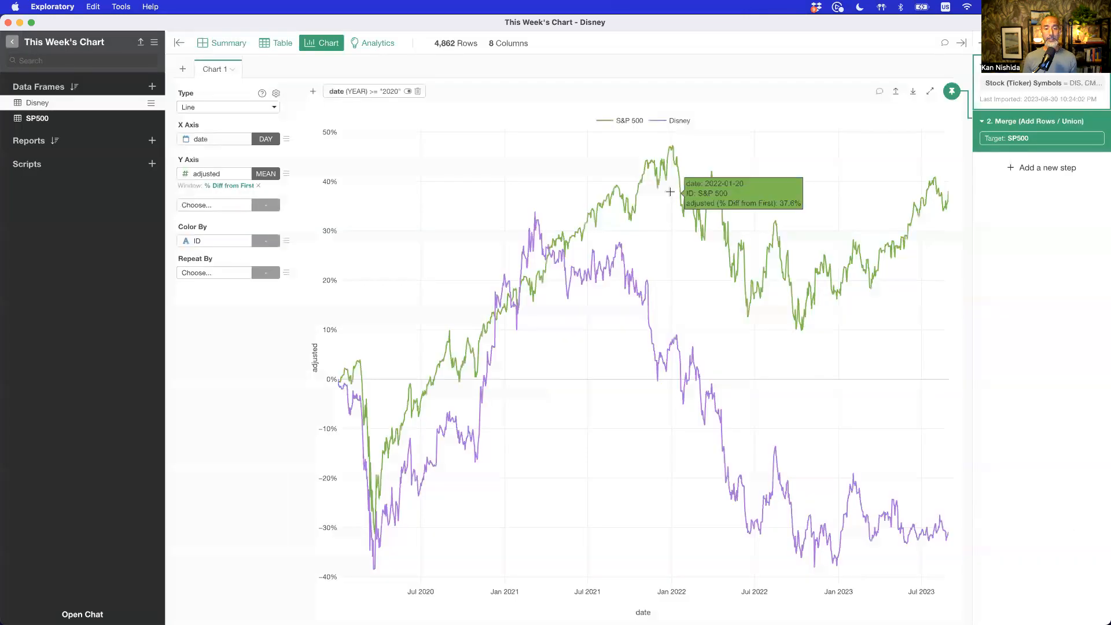
Step: Examine the symbol and ID columns in the data summary at the source step and after the merge with SP500
{"action": "left_click", "coordinate": [223, 43]}
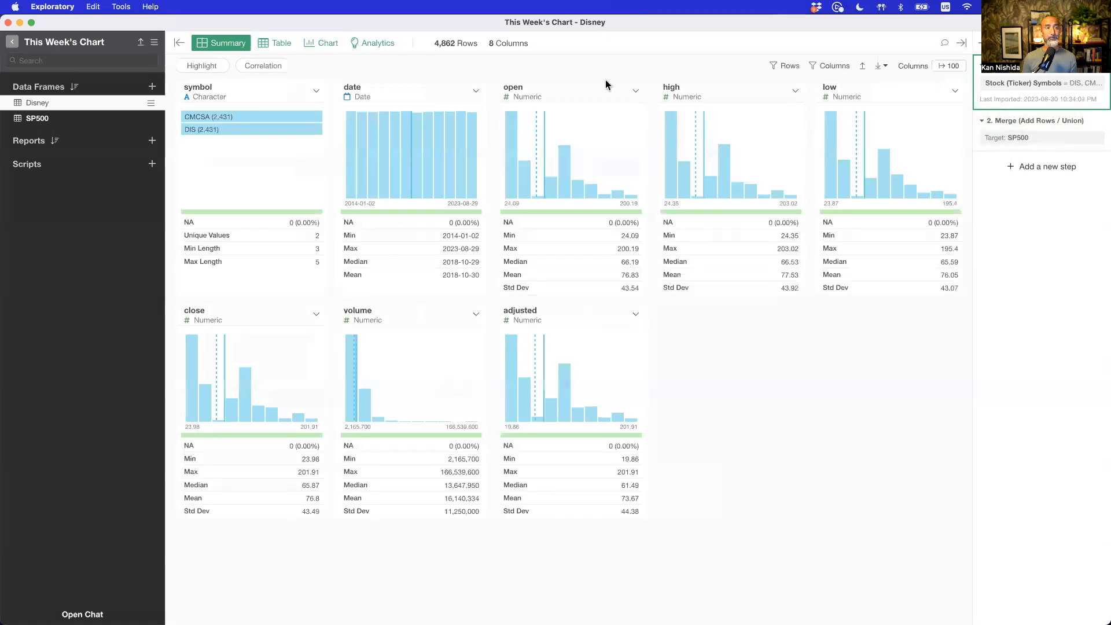
{"action": "mouse_move", "coordinate": [205, 116]}
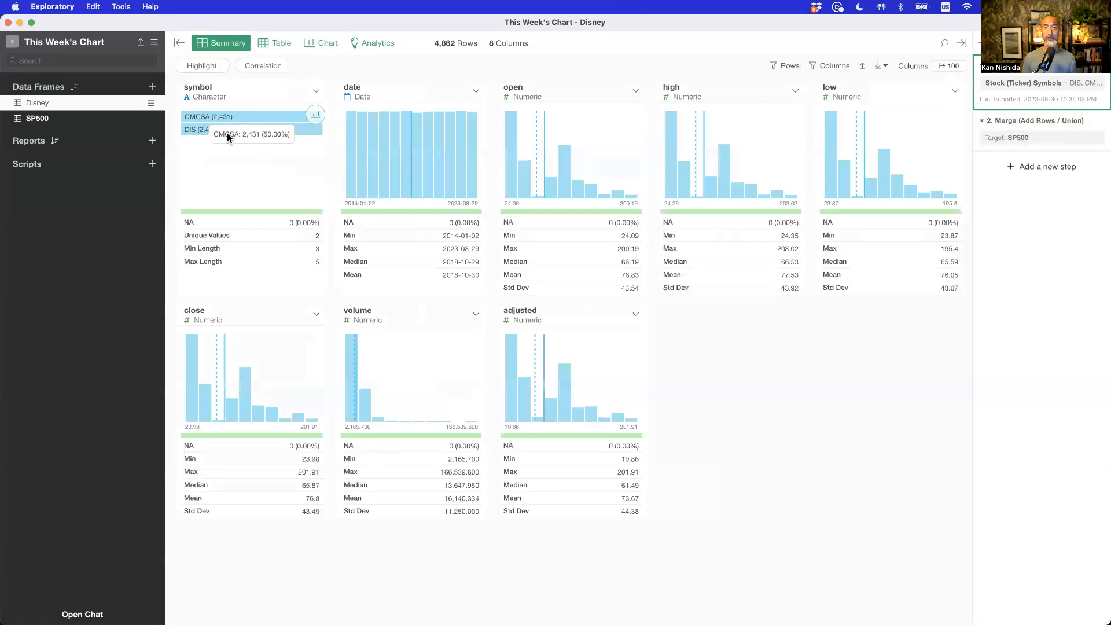
{"action": "left_click", "coordinate": [1000, 122]}
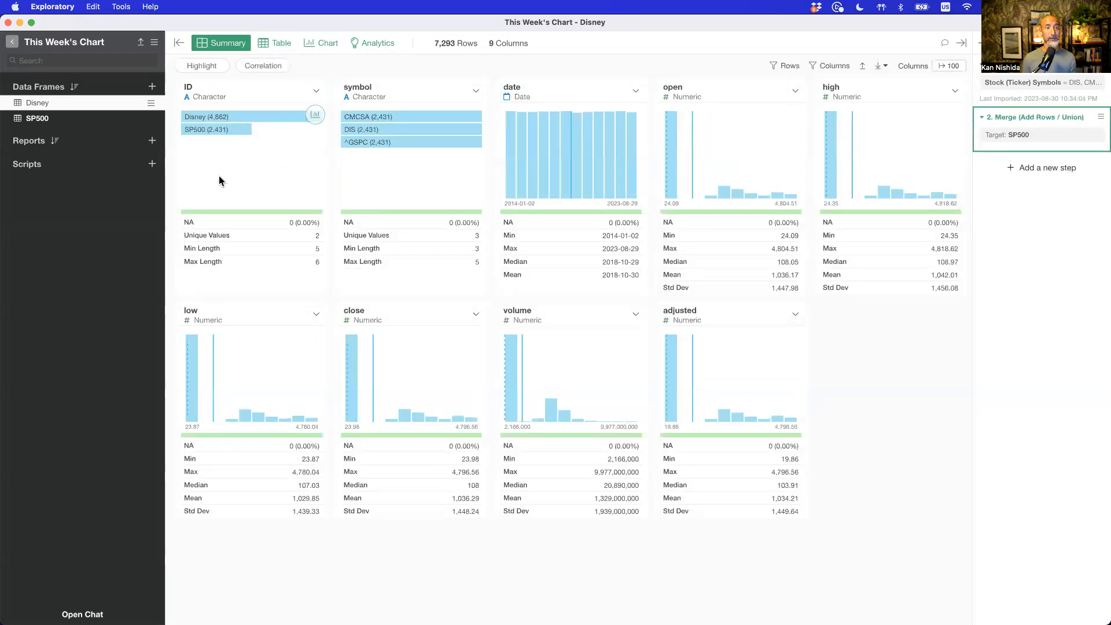
{"action": "mouse_move", "coordinate": [214, 134]}
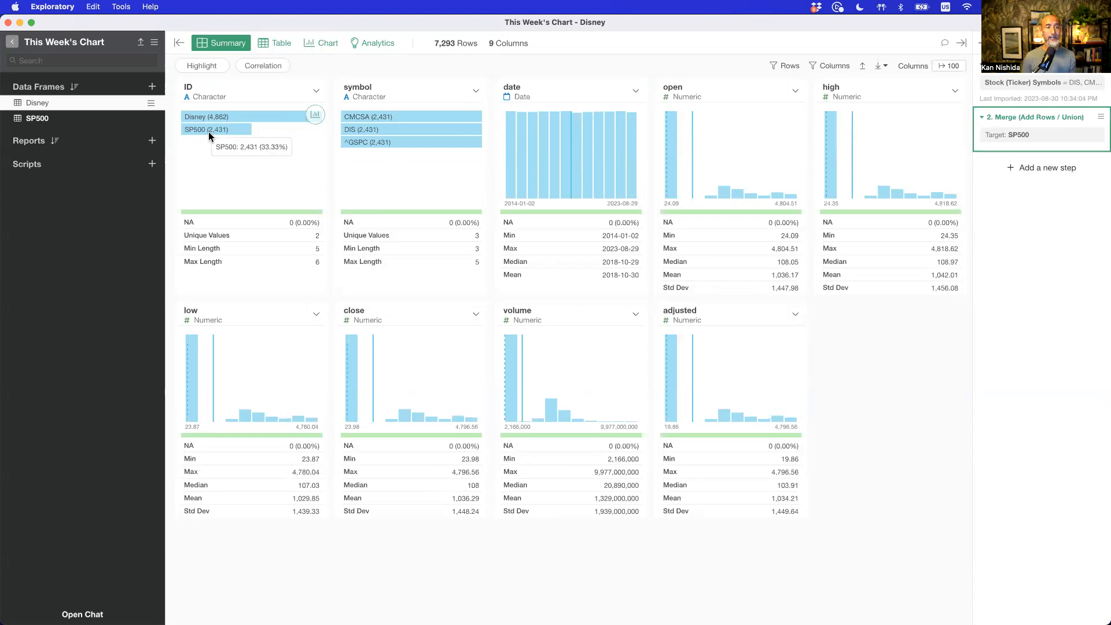
{"action": "left_click", "coordinate": [258, 85]}
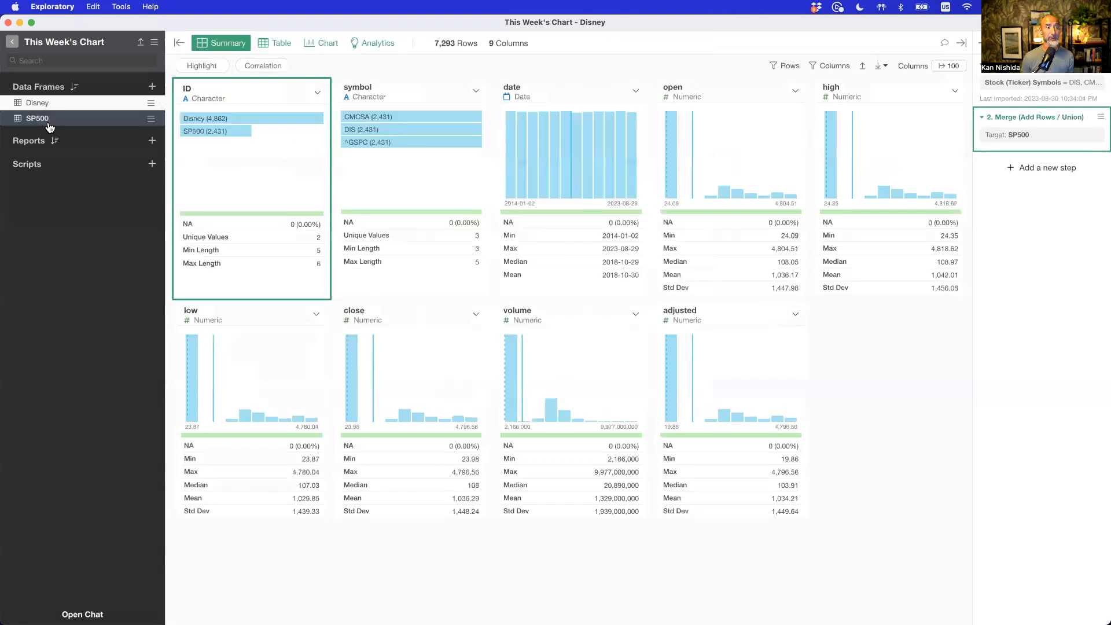
{"action": "left_click", "coordinate": [396, 95]}
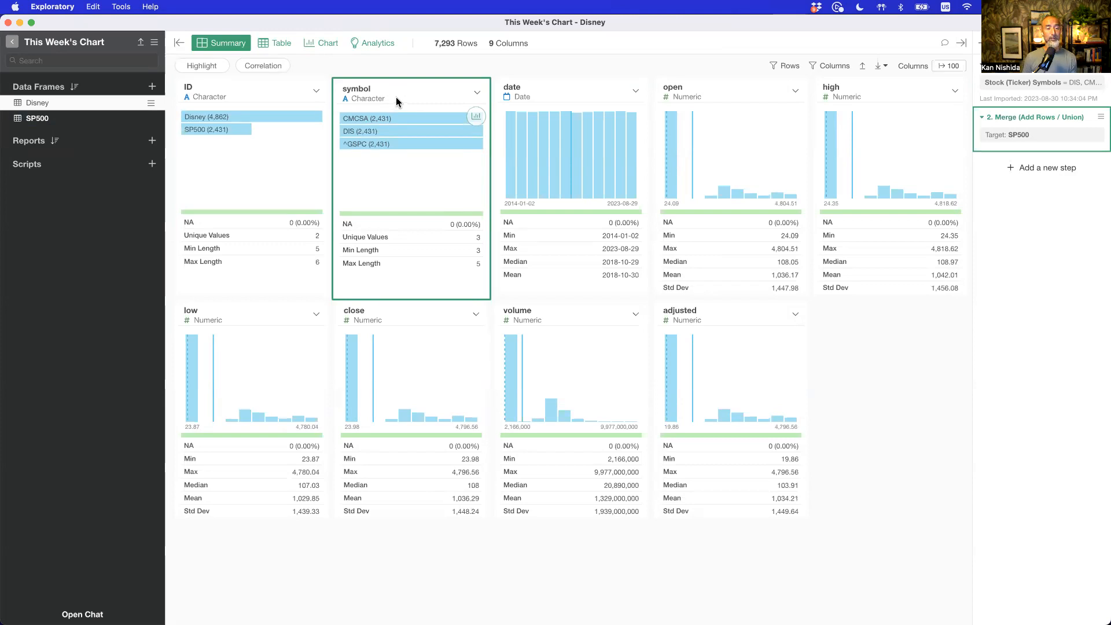
Step: Return to the line chart and color its lines by the symbol column instead of ID
{"action": "left_click", "coordinate": [310, 43]}
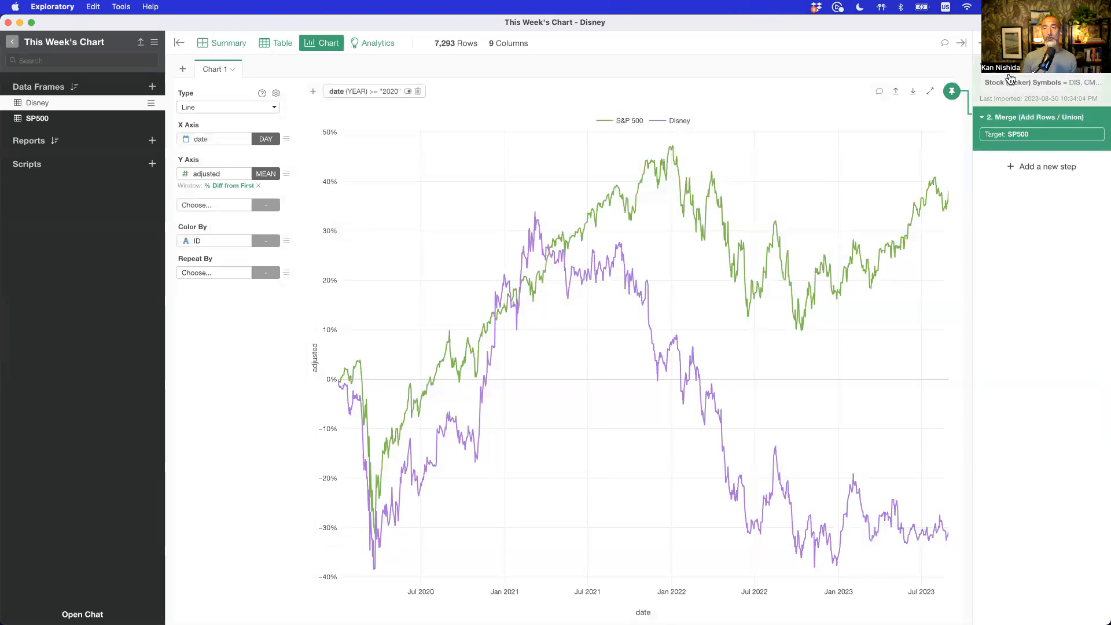
{"action": "left_click", "coordinate": [210, 246]}
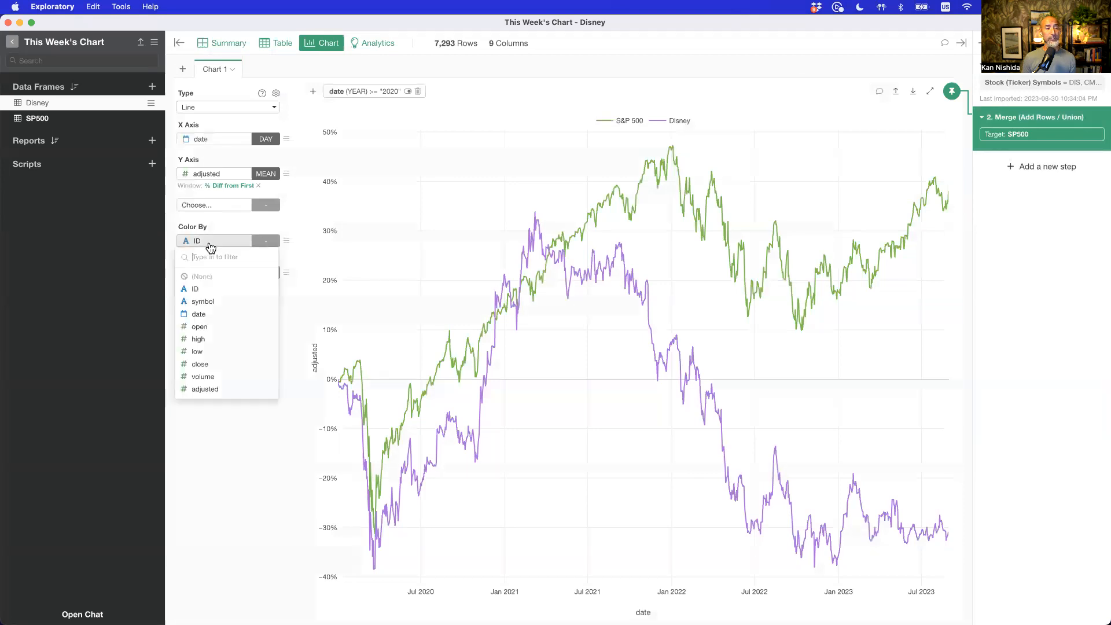
{"action": "left_click", "coordinate": [231, 303]}
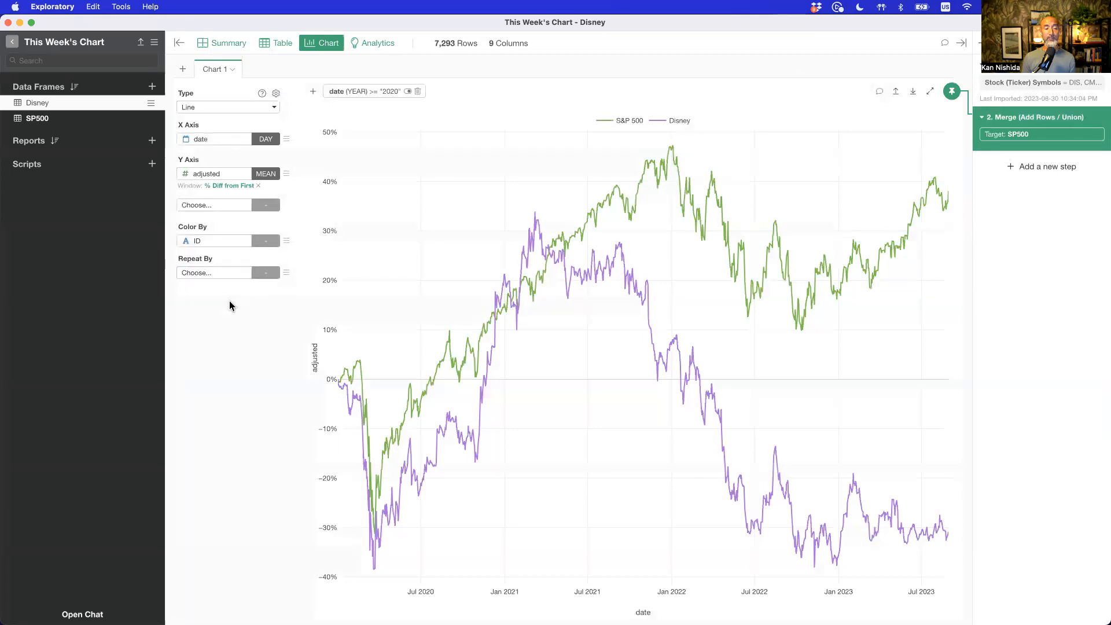